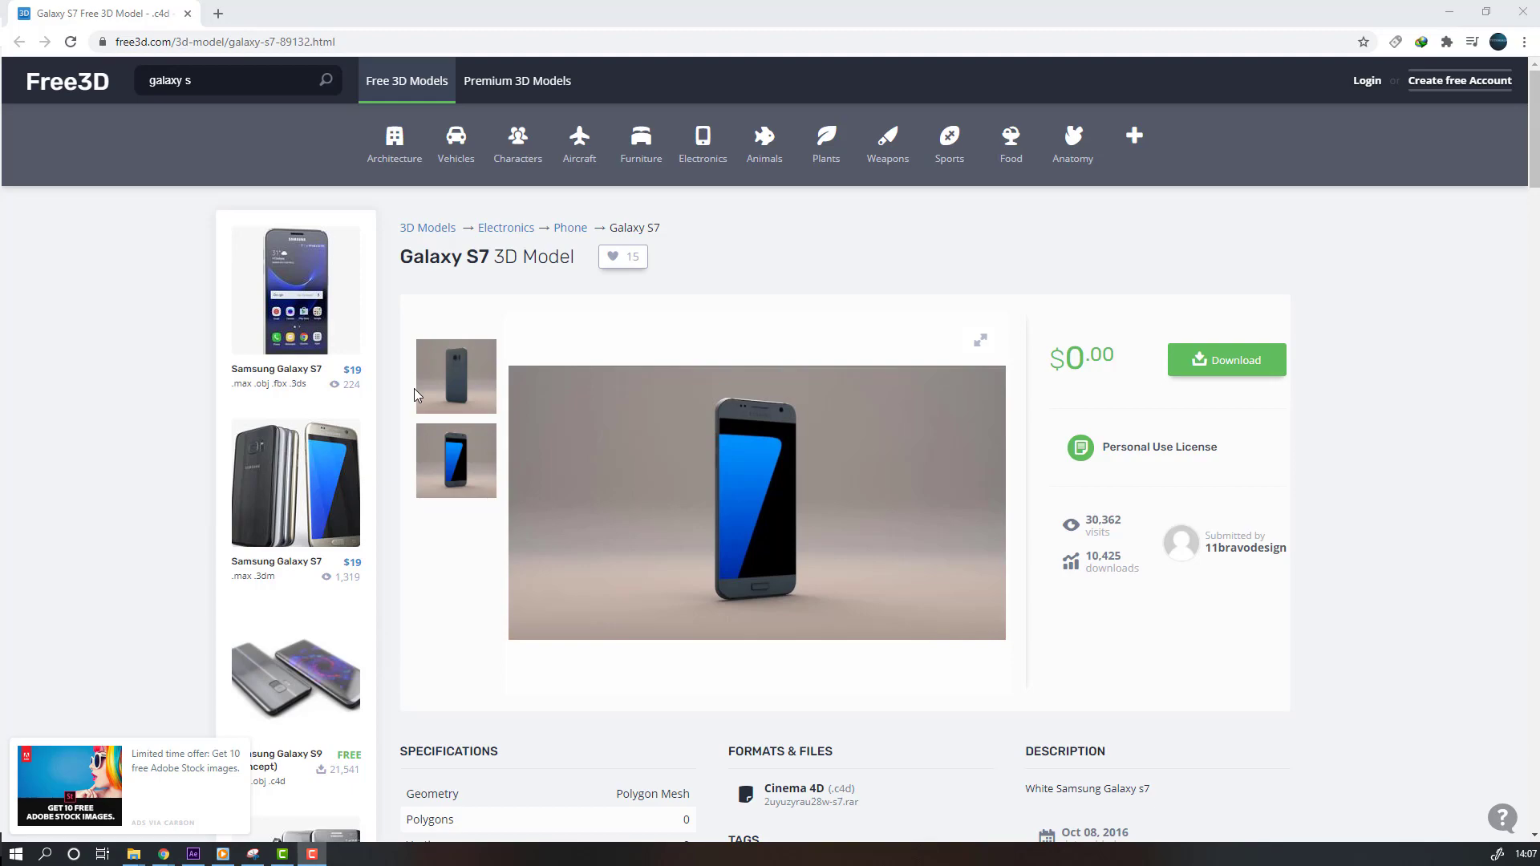
Create a composition named APP at 1920×1080, 25 fps, 10 seconds long.
left_click(193, 854)
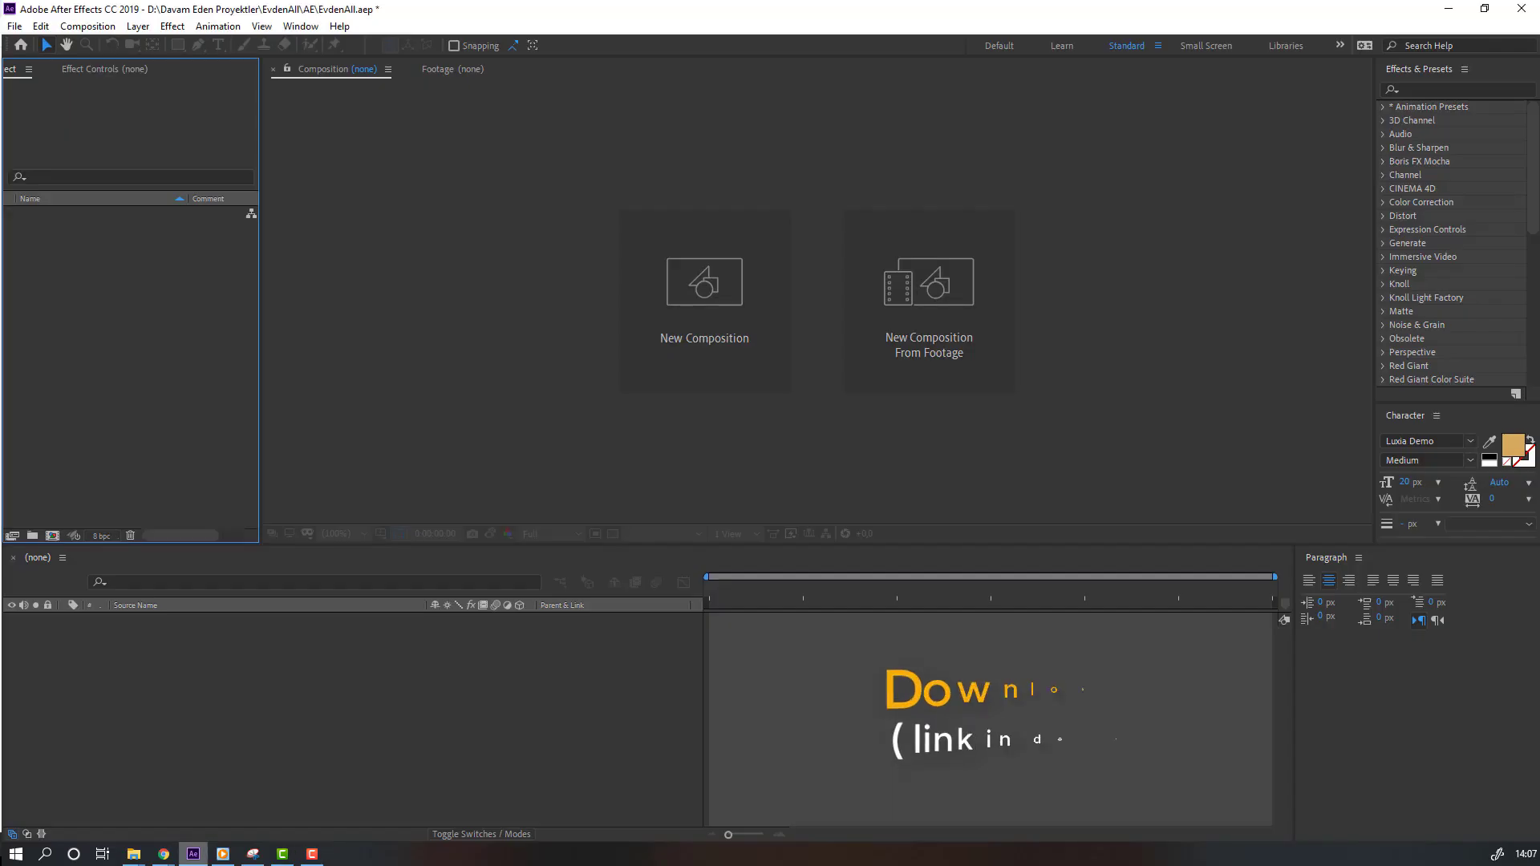
right_click(82, 282)
left_click(166, 293)
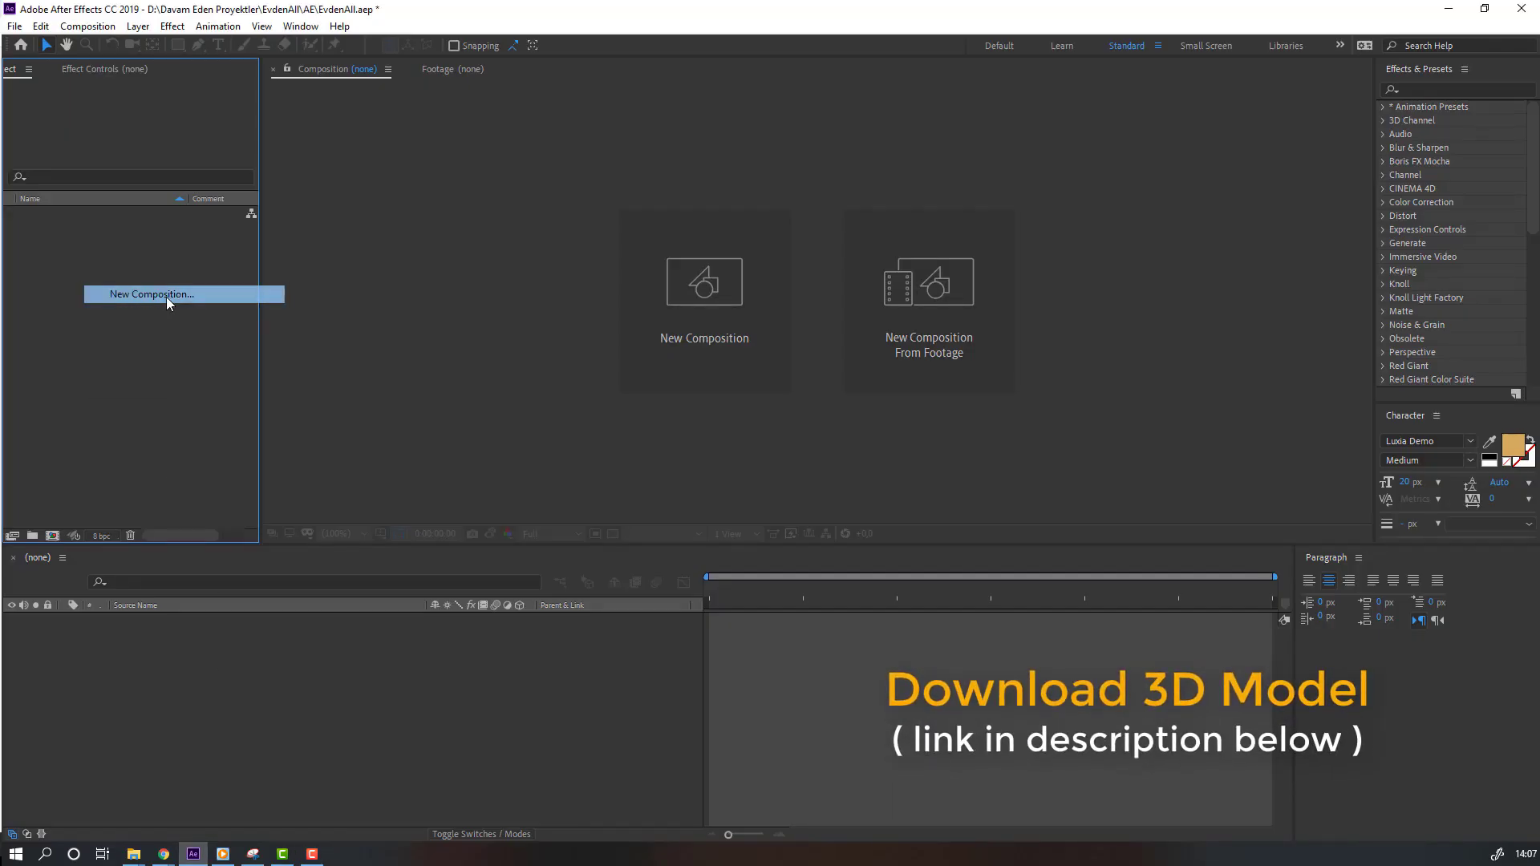
type("APP")
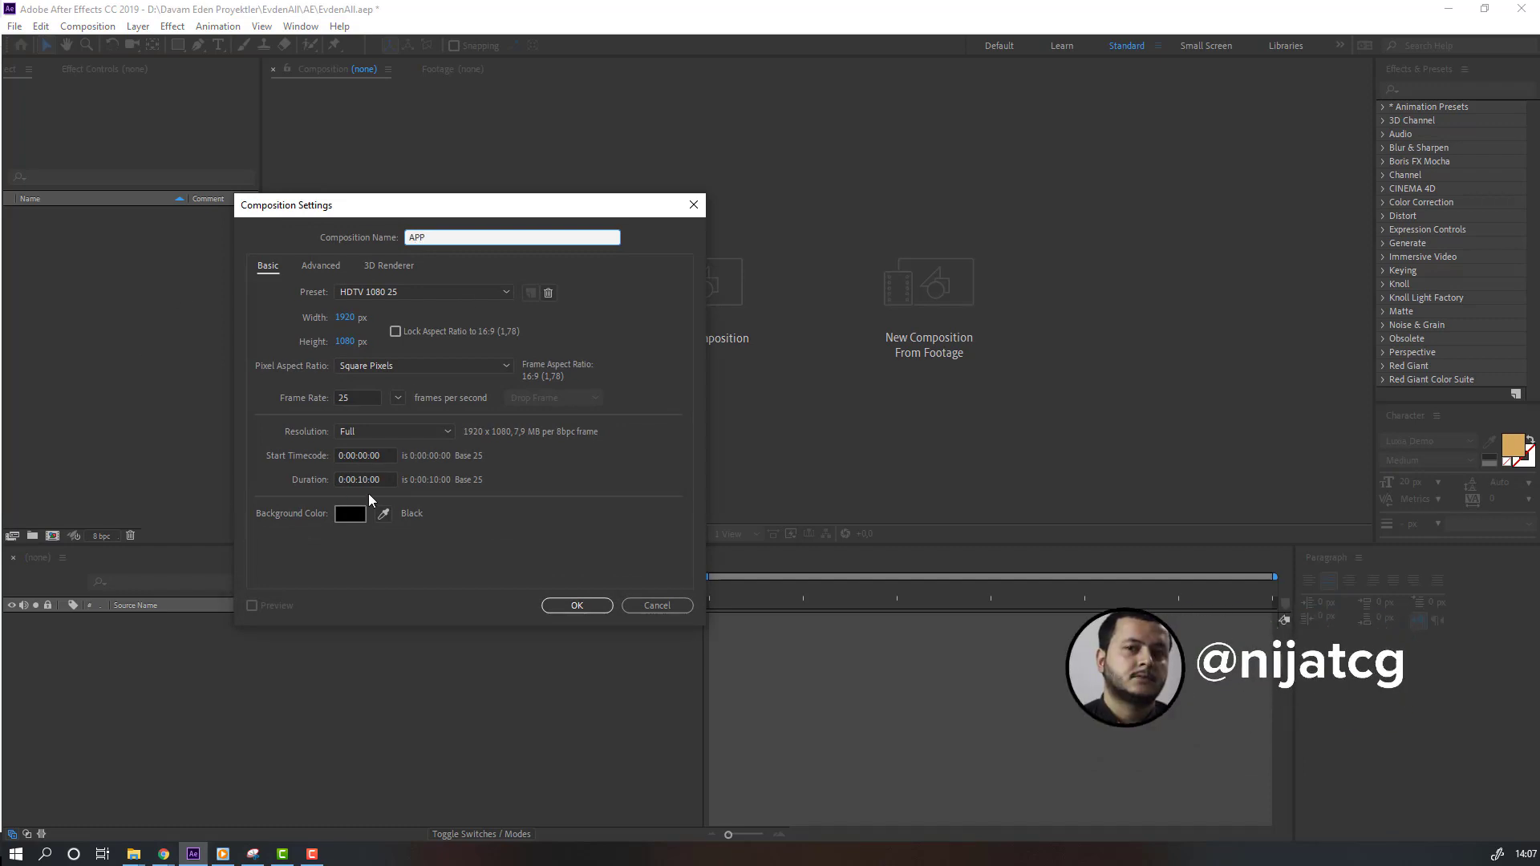
left_click(577, 604)
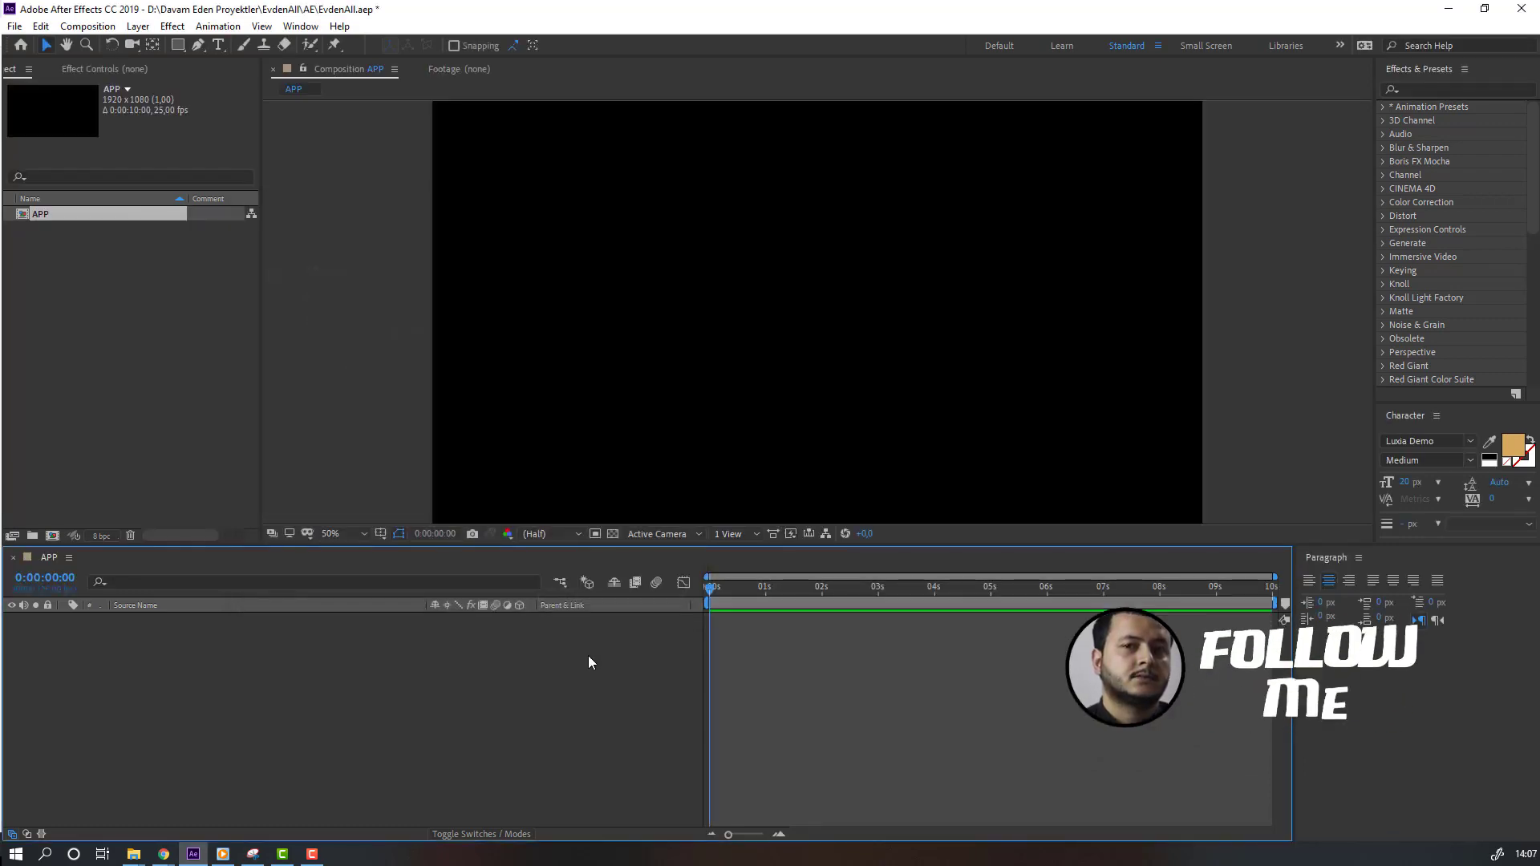
Add a new solid layer named E3D to the APP composition.
right_click(166, 699)
mouse_move(226, 528)
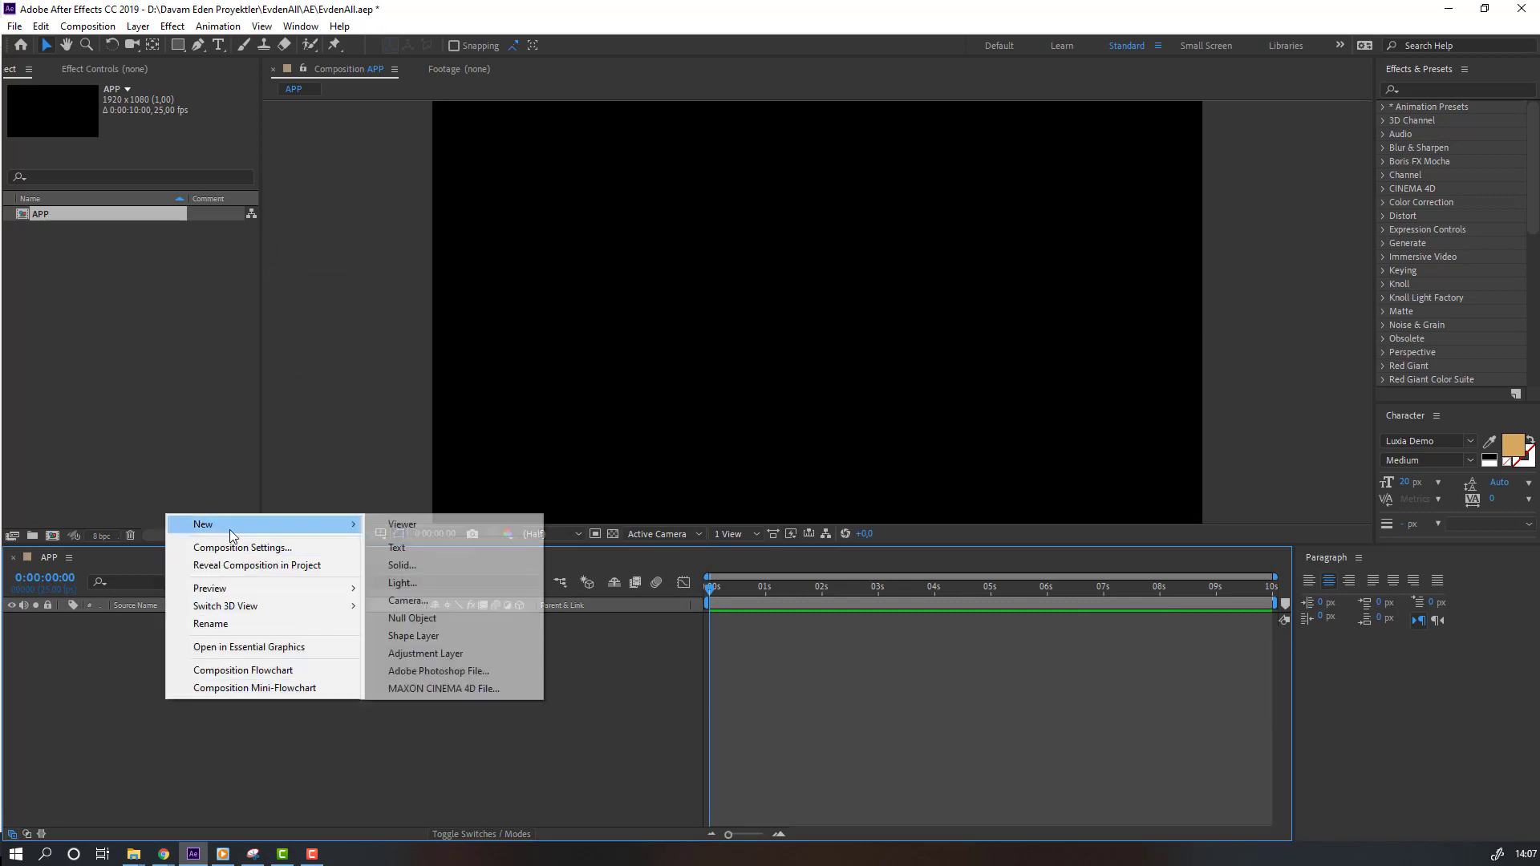
left_click(399, 566)
type("E3D")
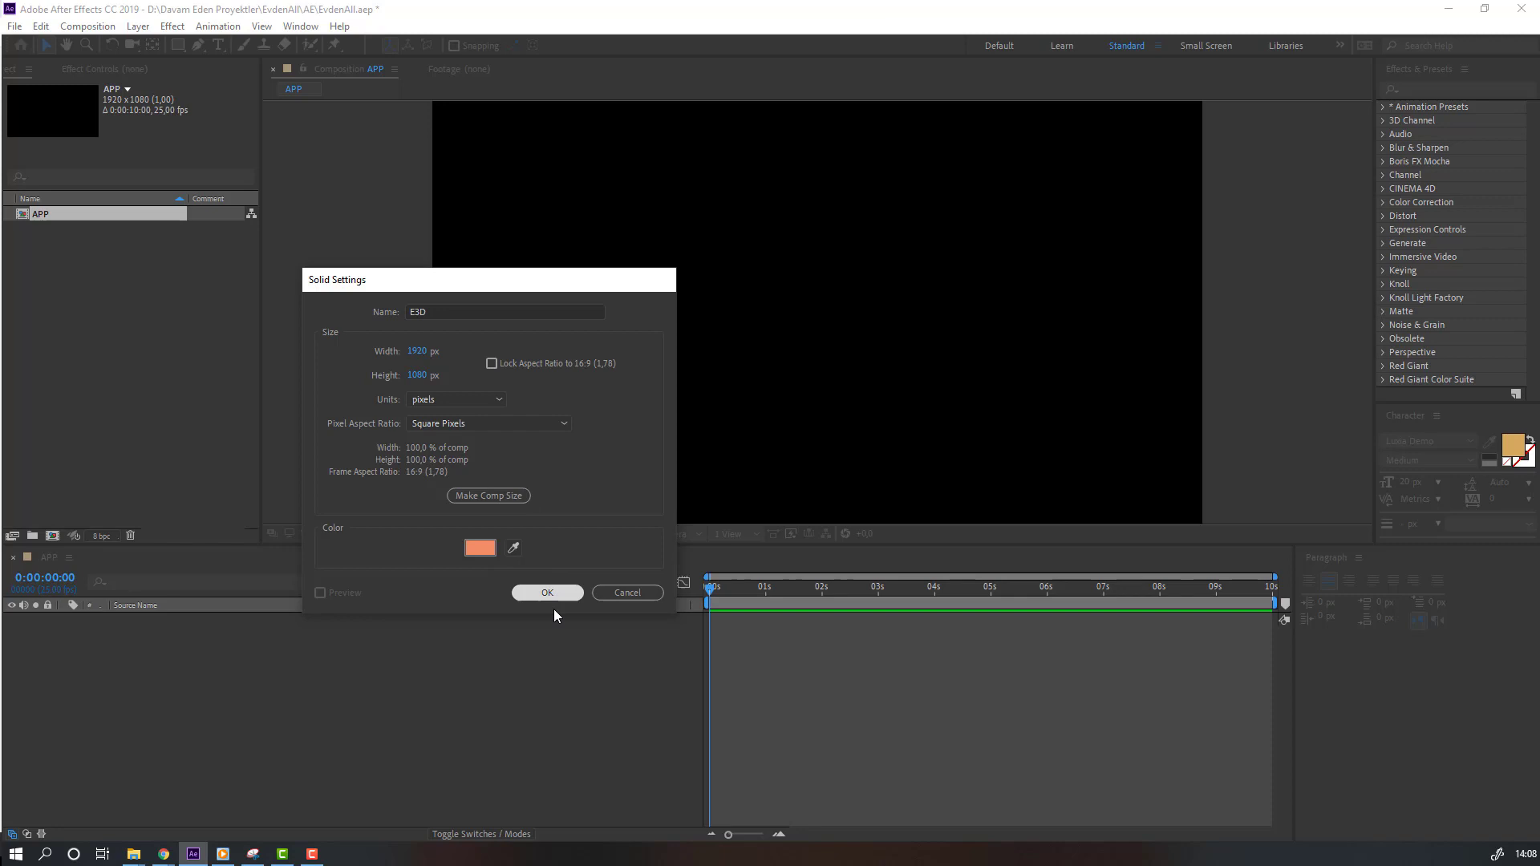
left_click(548, 594)
Apply the Video Copilot Element effect to the E3D solid.
left_click(172, 26)
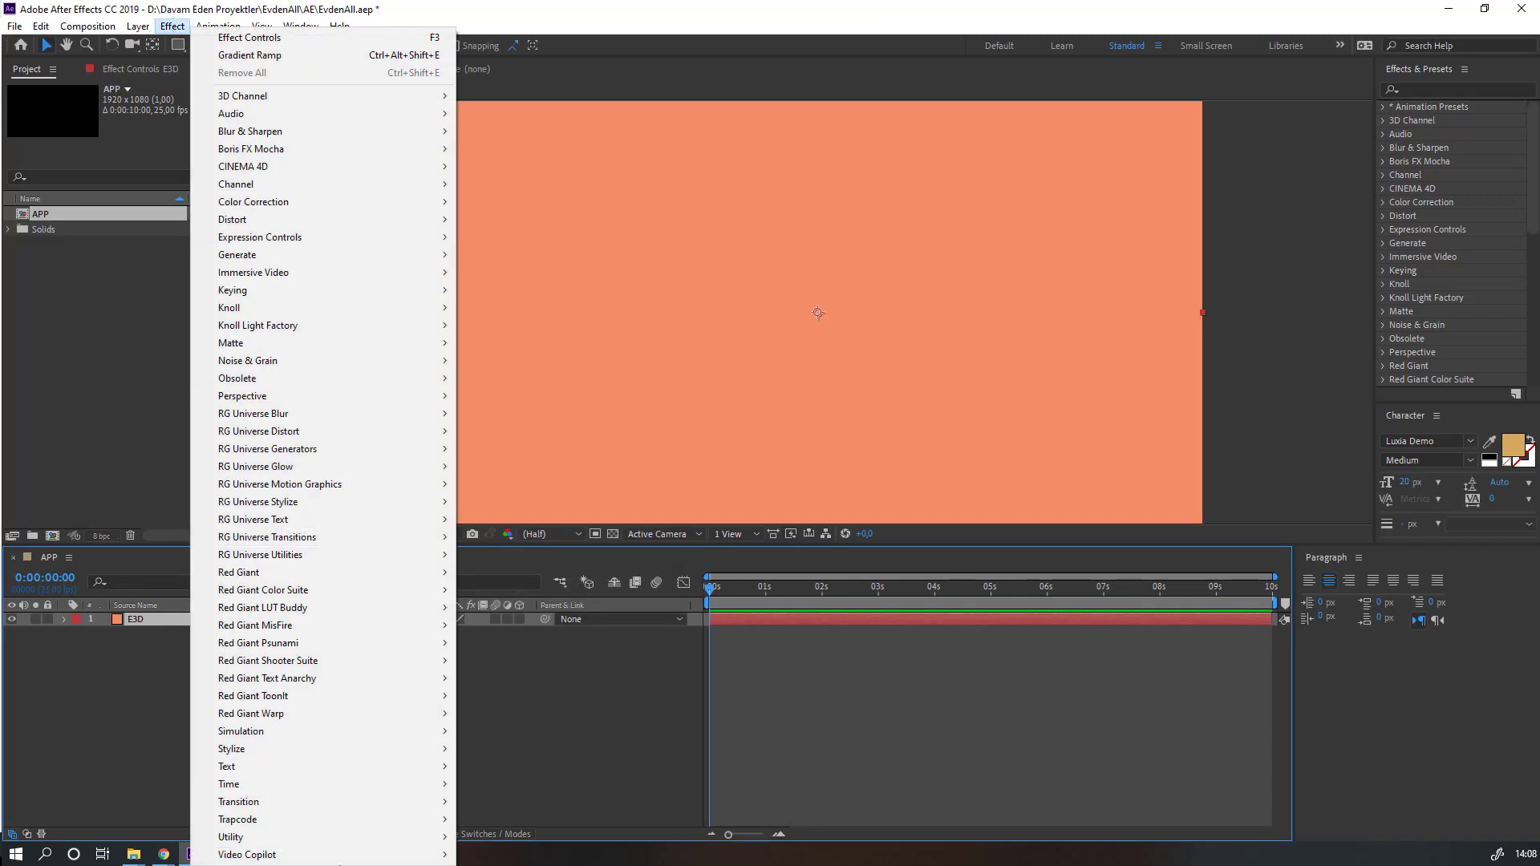
mouse_move(301, 856)
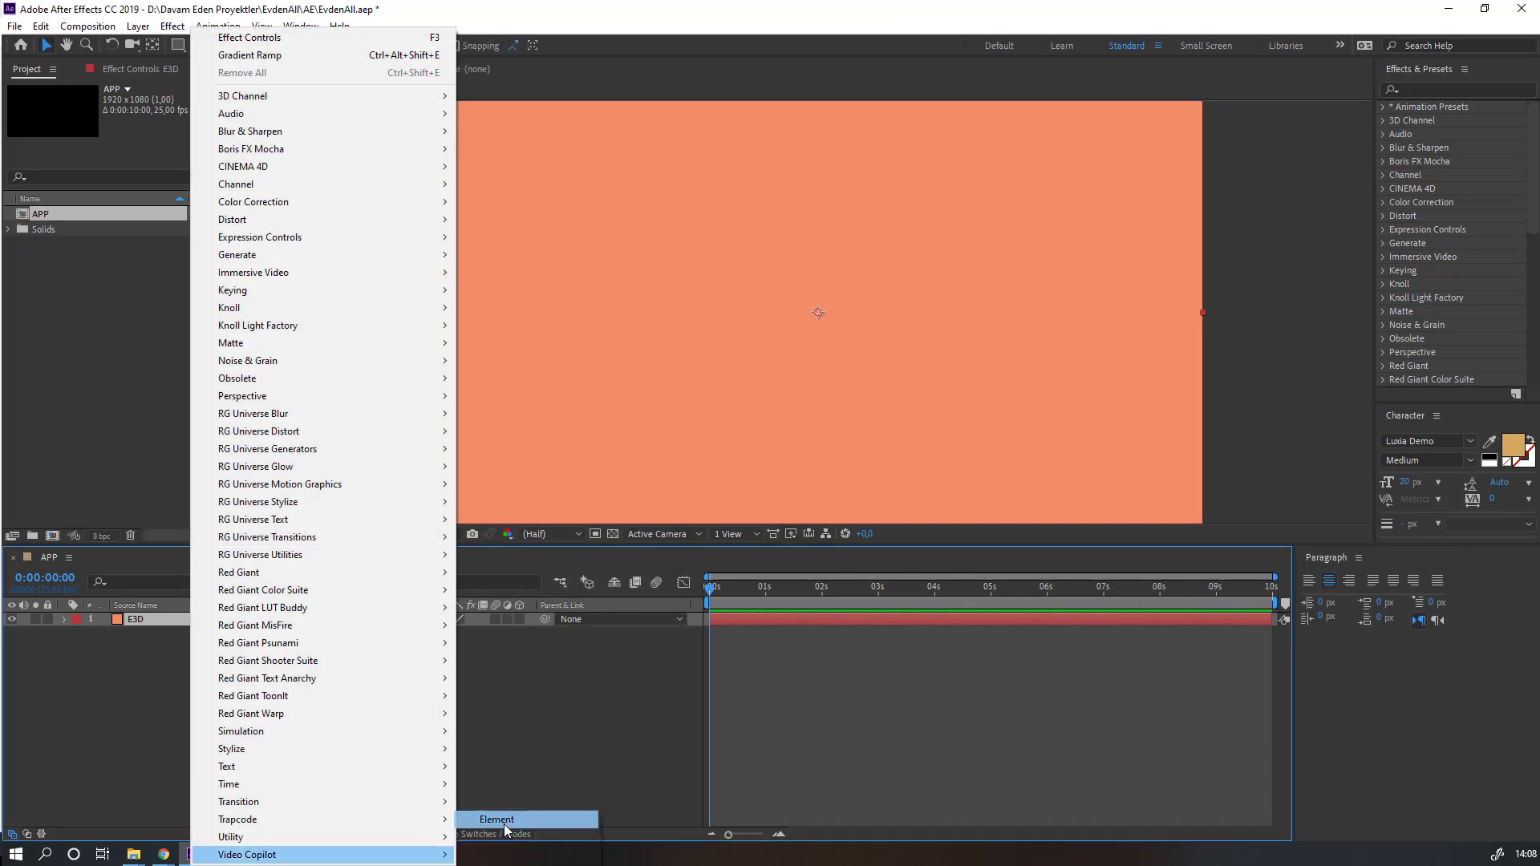
left_click(497, 819)
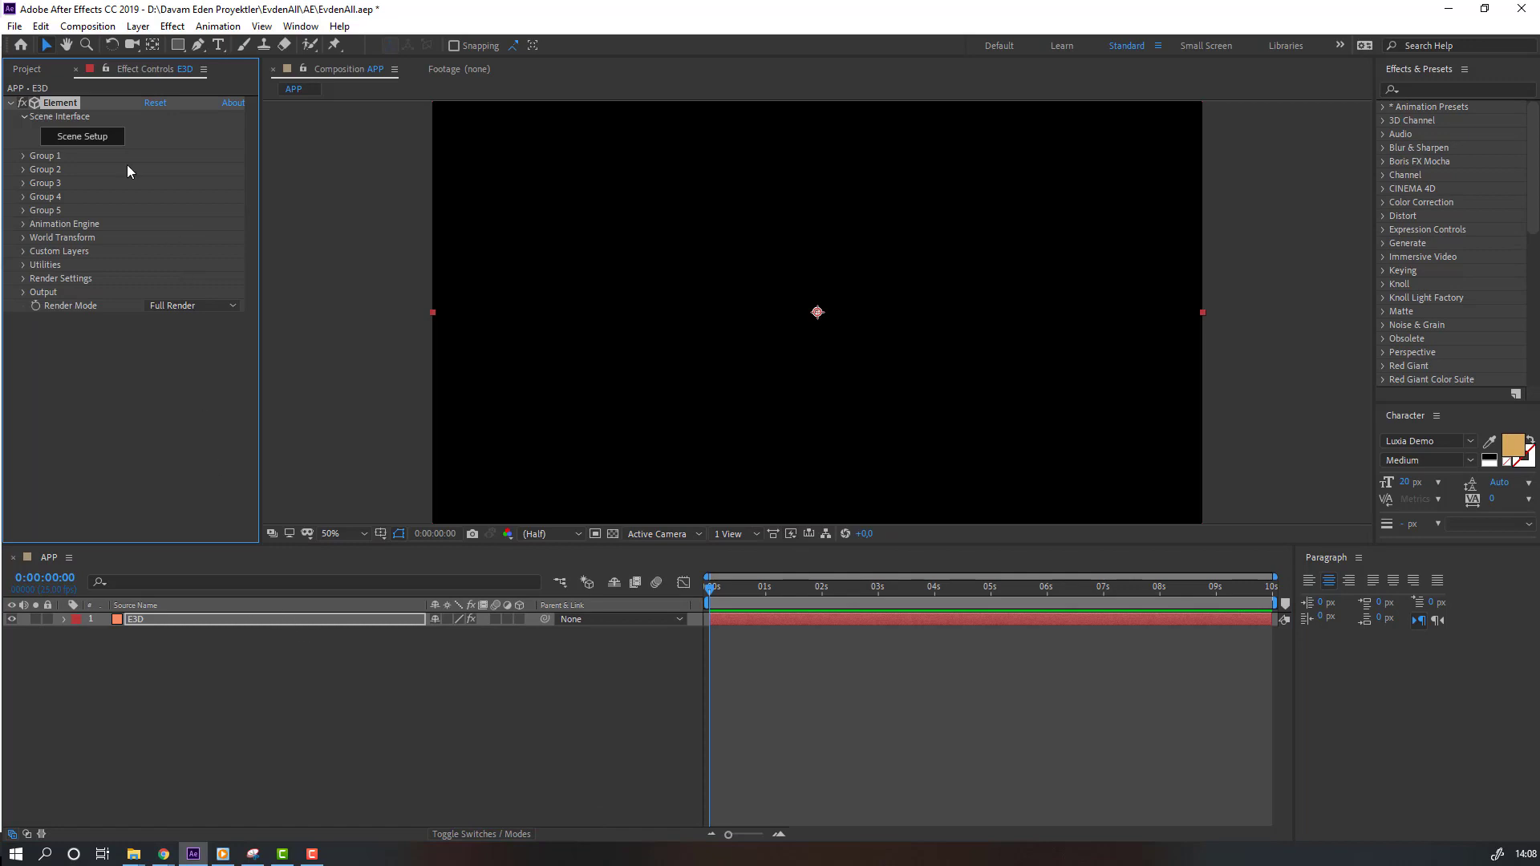
left_click(26, 69)
Import the evdenall.az app screenshot JPG and rename it screen.
right_click(111, 293)
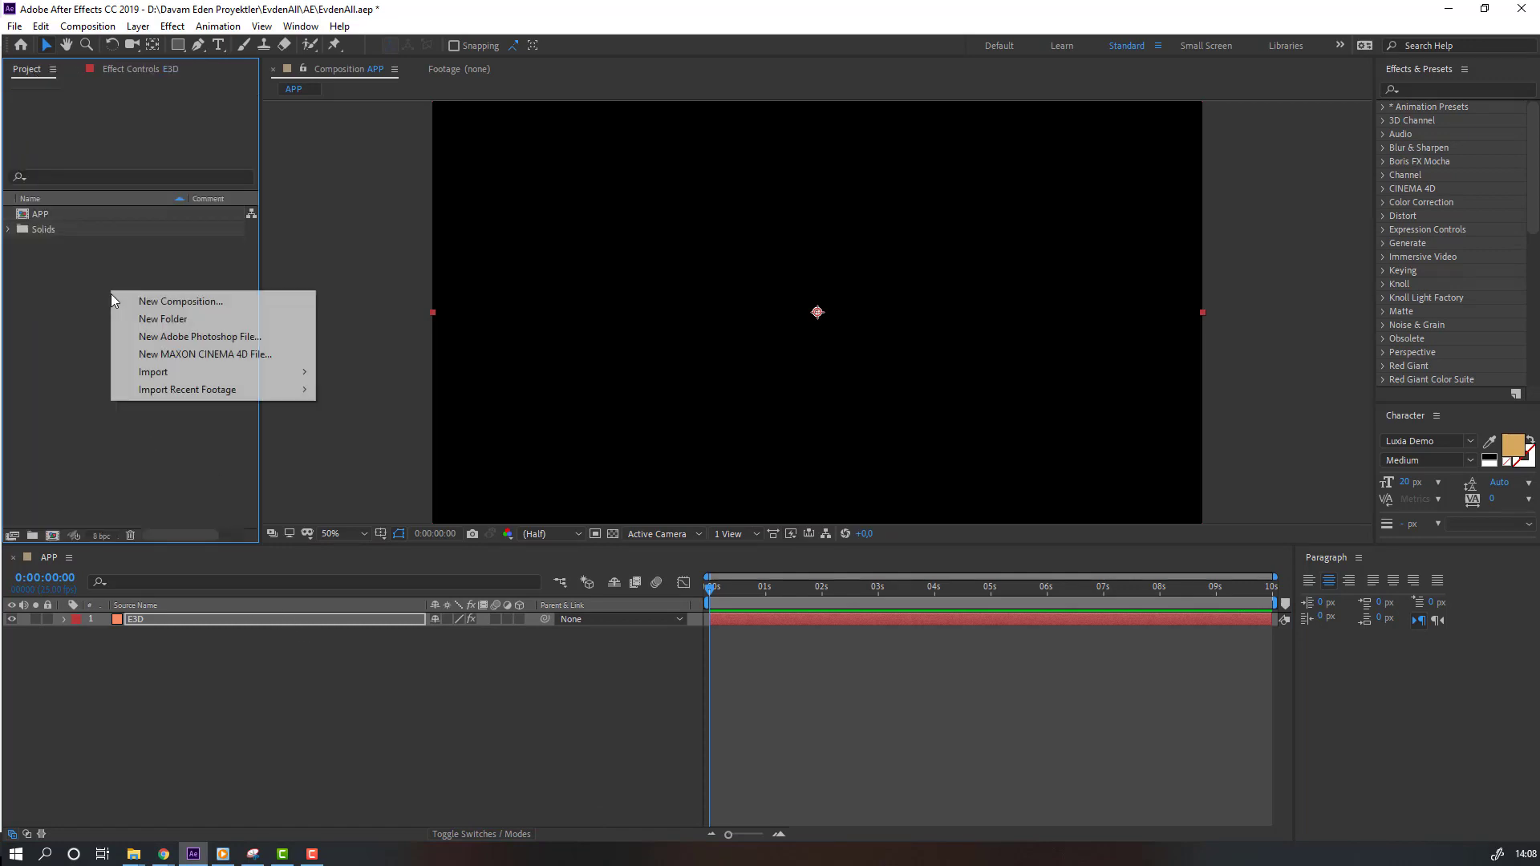
mouse_move(296, 372)
left_click(542, 373)
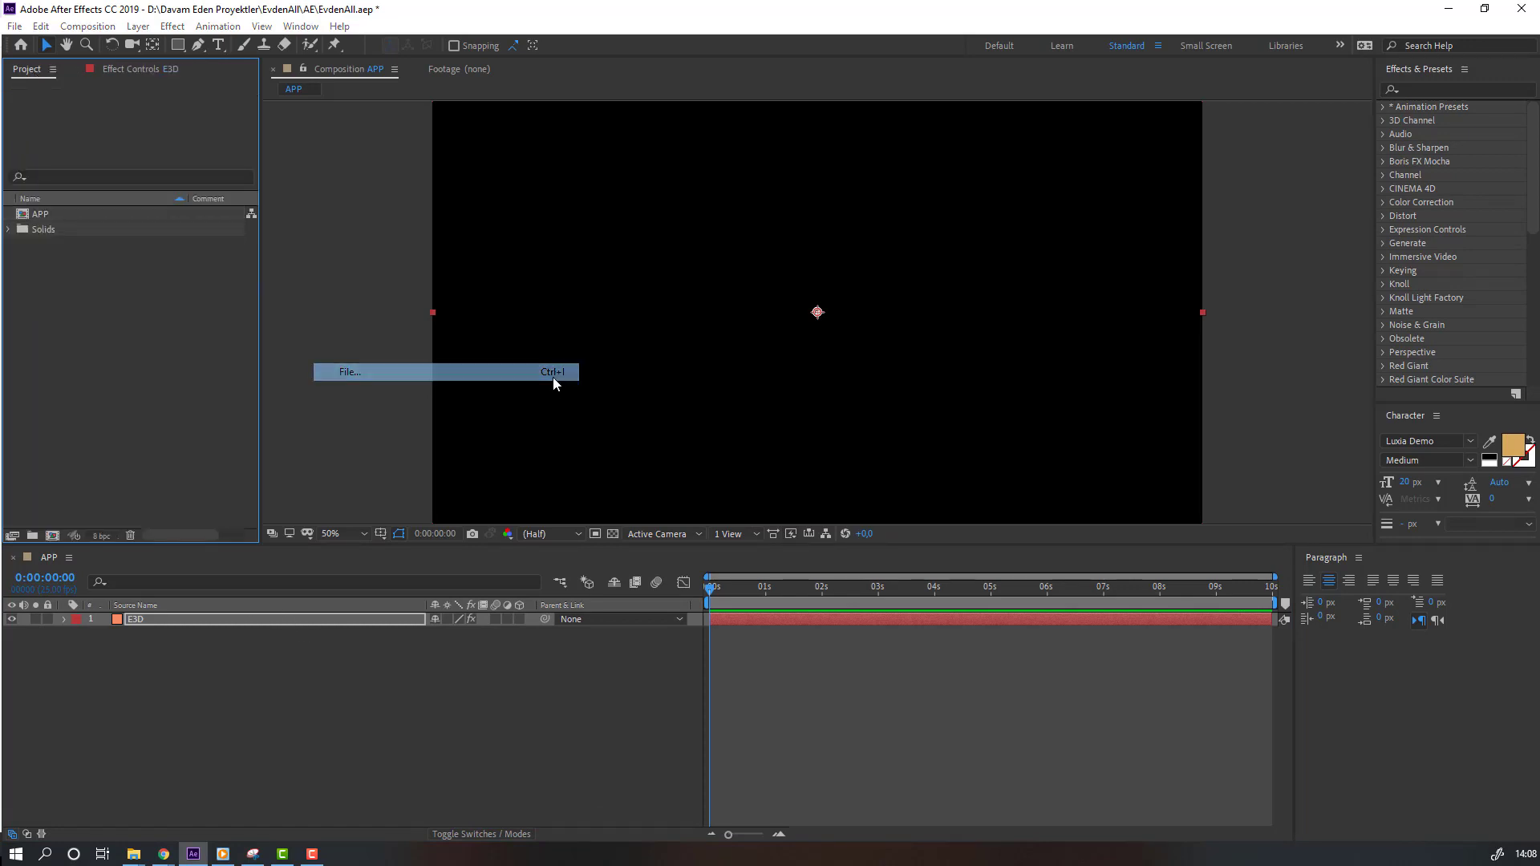
left_click(1193, 203)
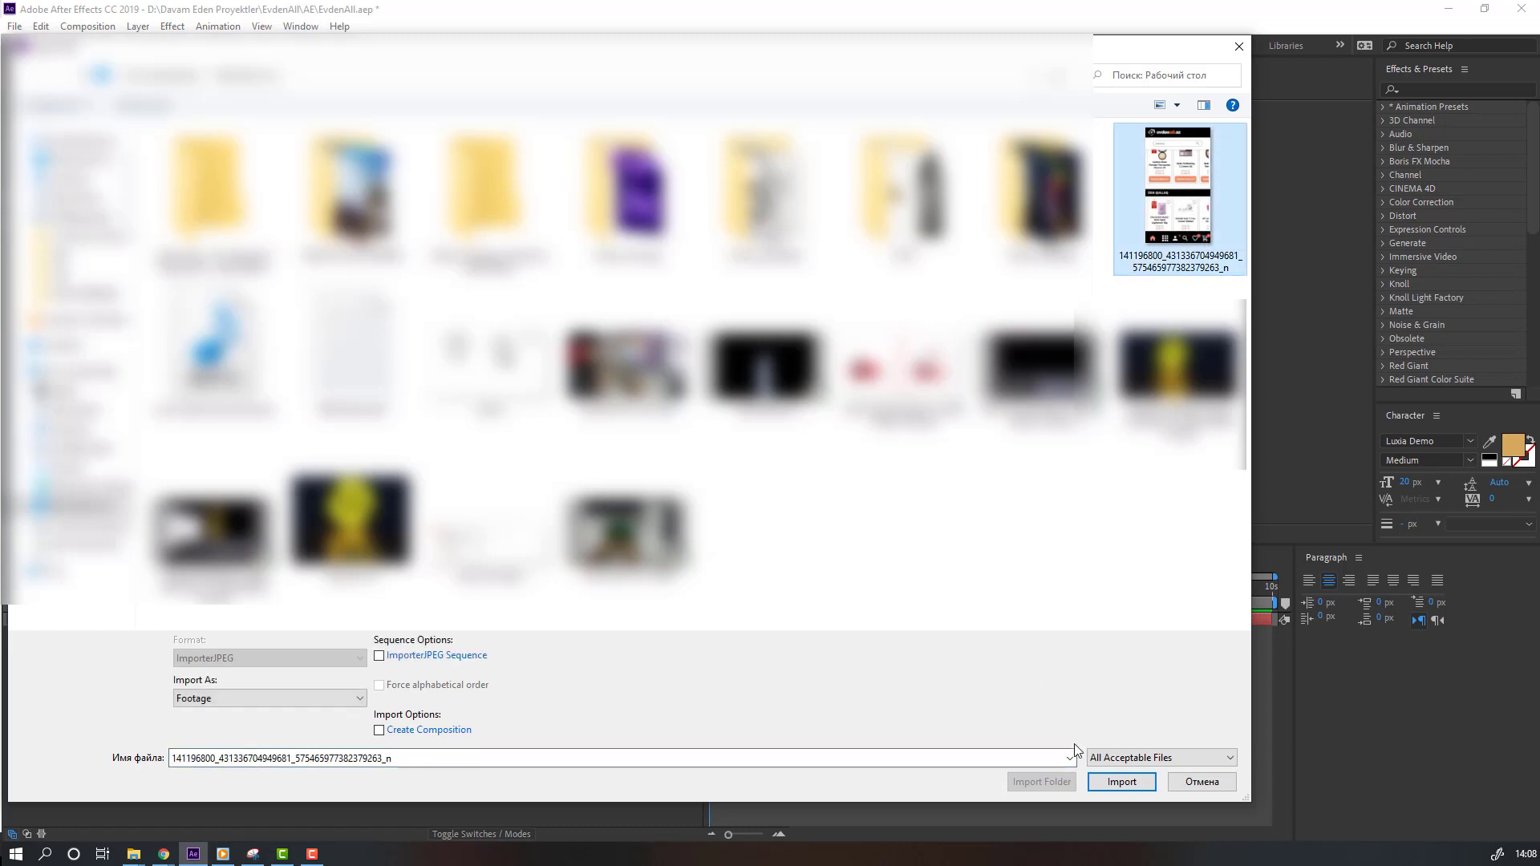
left_click(1147, 779)
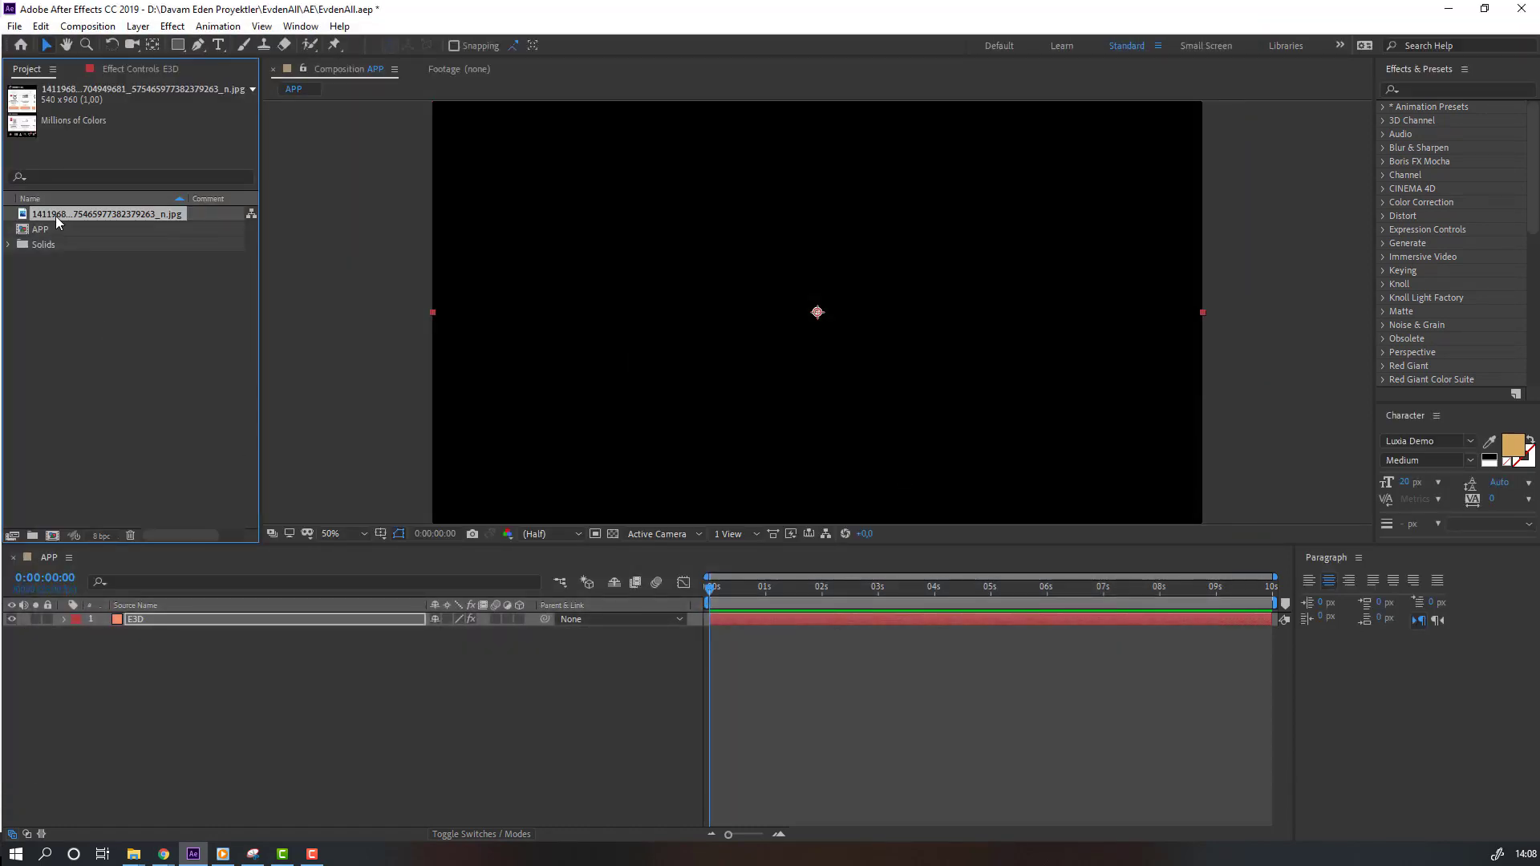
key("Return")
type("scre")
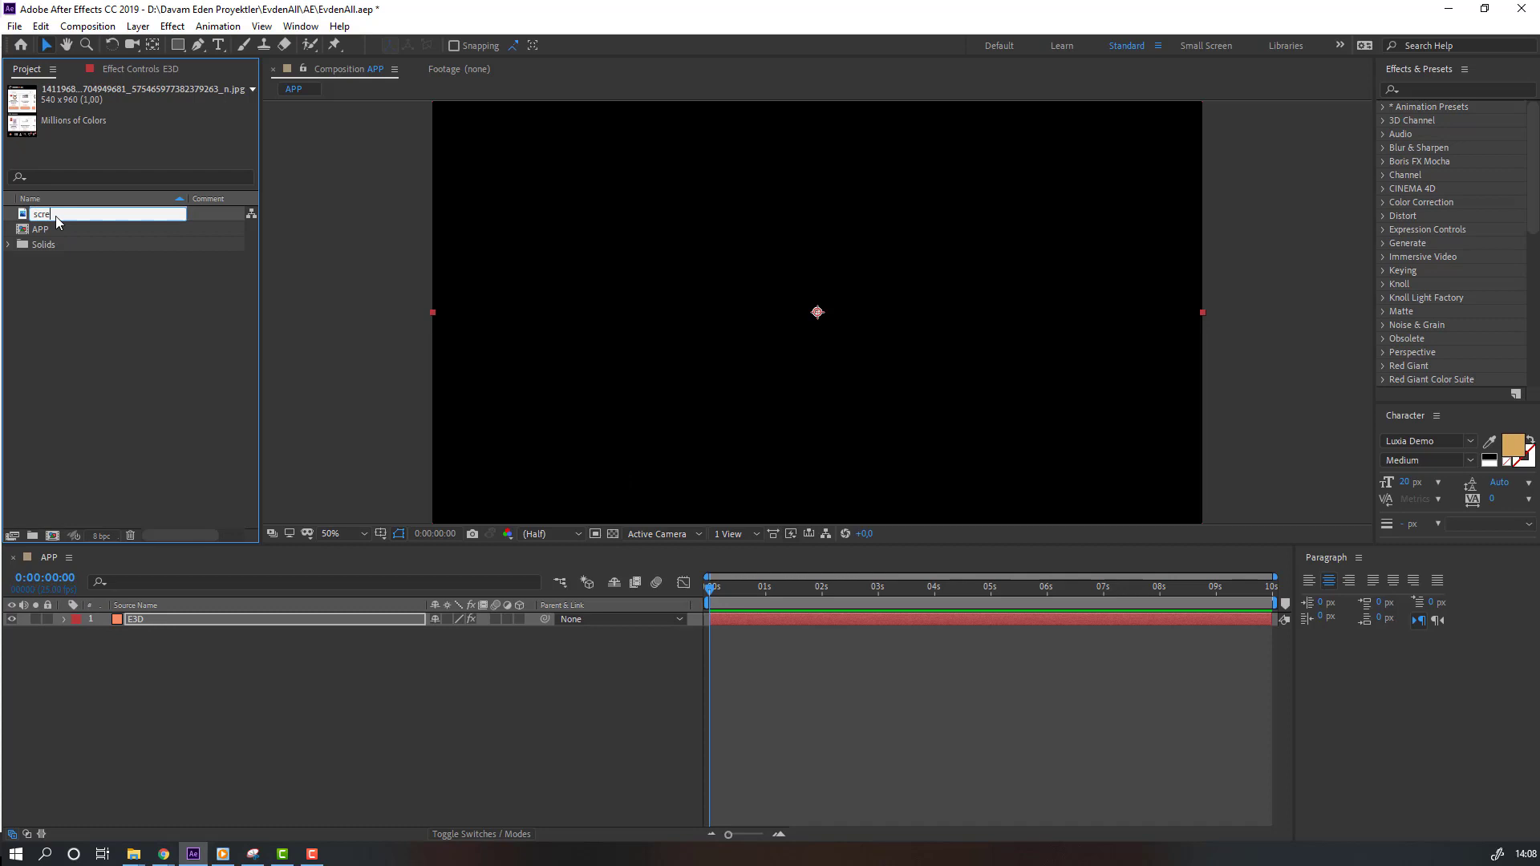
type("en")
key("Return")
Make a composition from the screen image, name it screen, and place it beneath E3D in APP.
left_click_drag(45, 231, 51, 536)
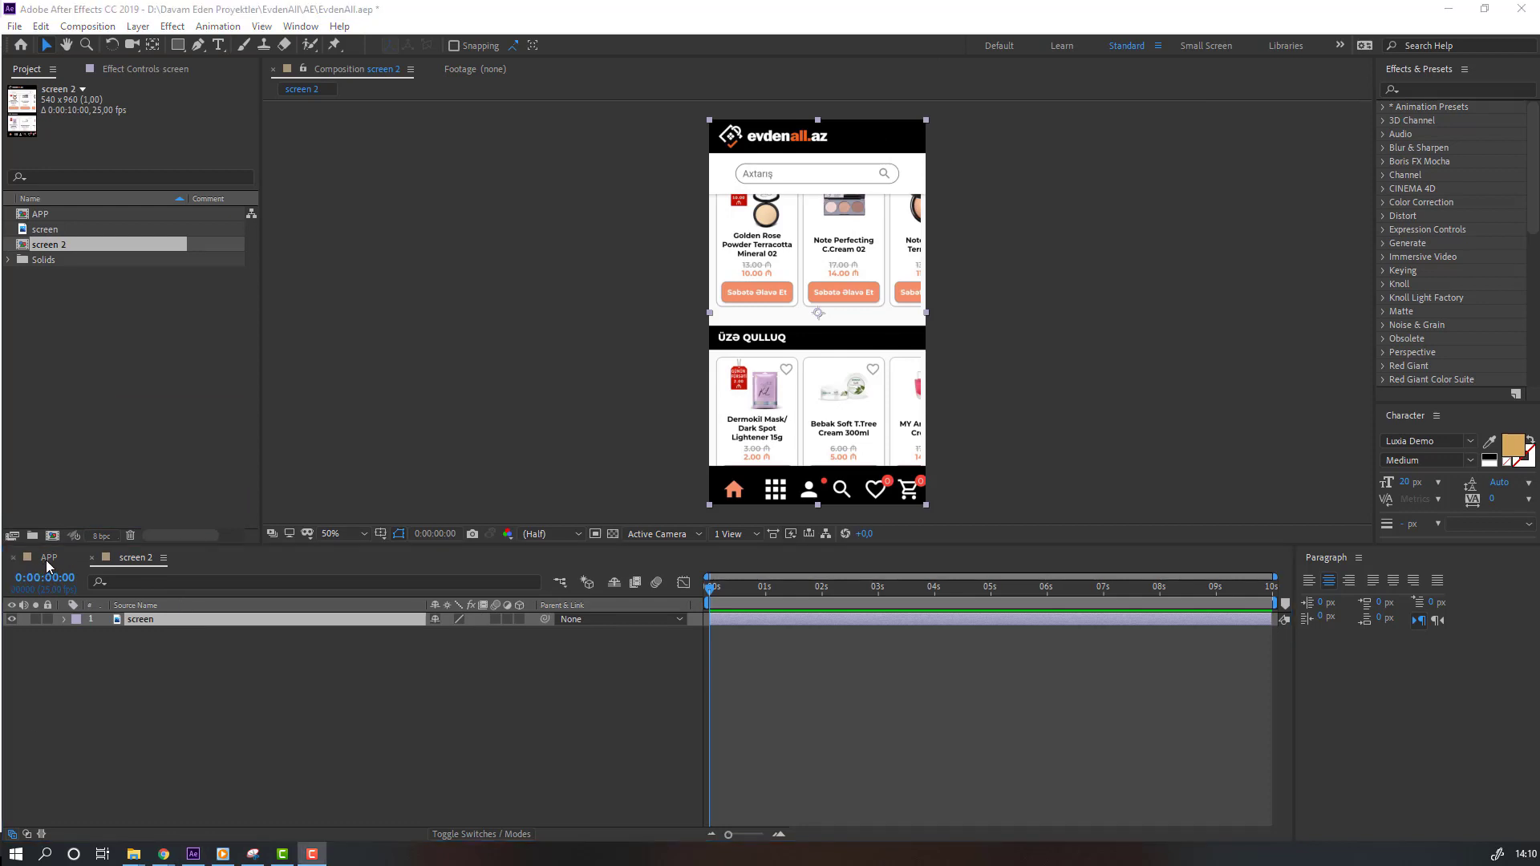
left_click(45, 560)
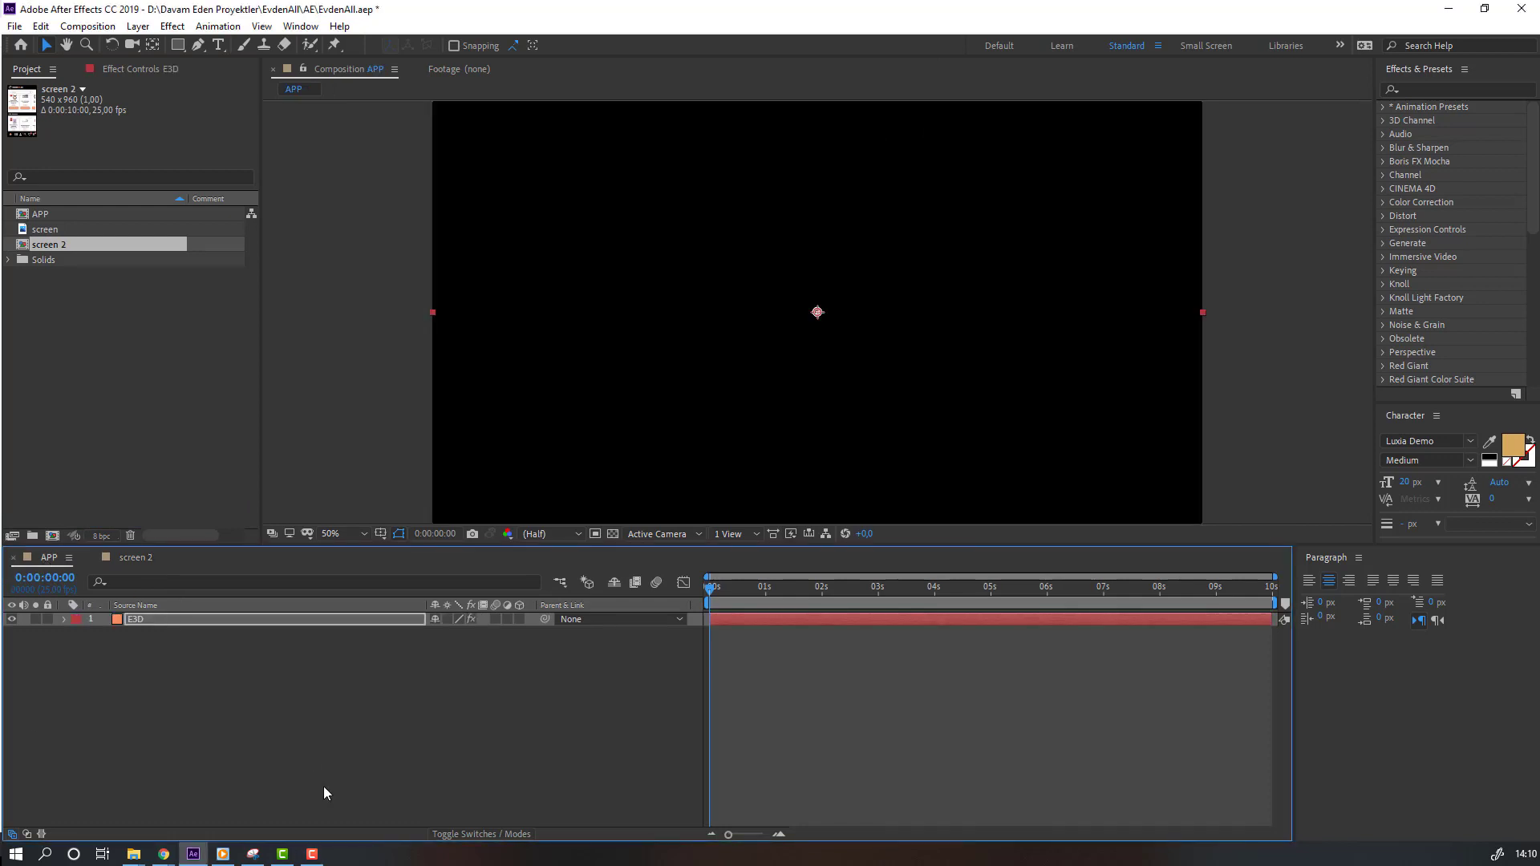
left_click(236, 752)
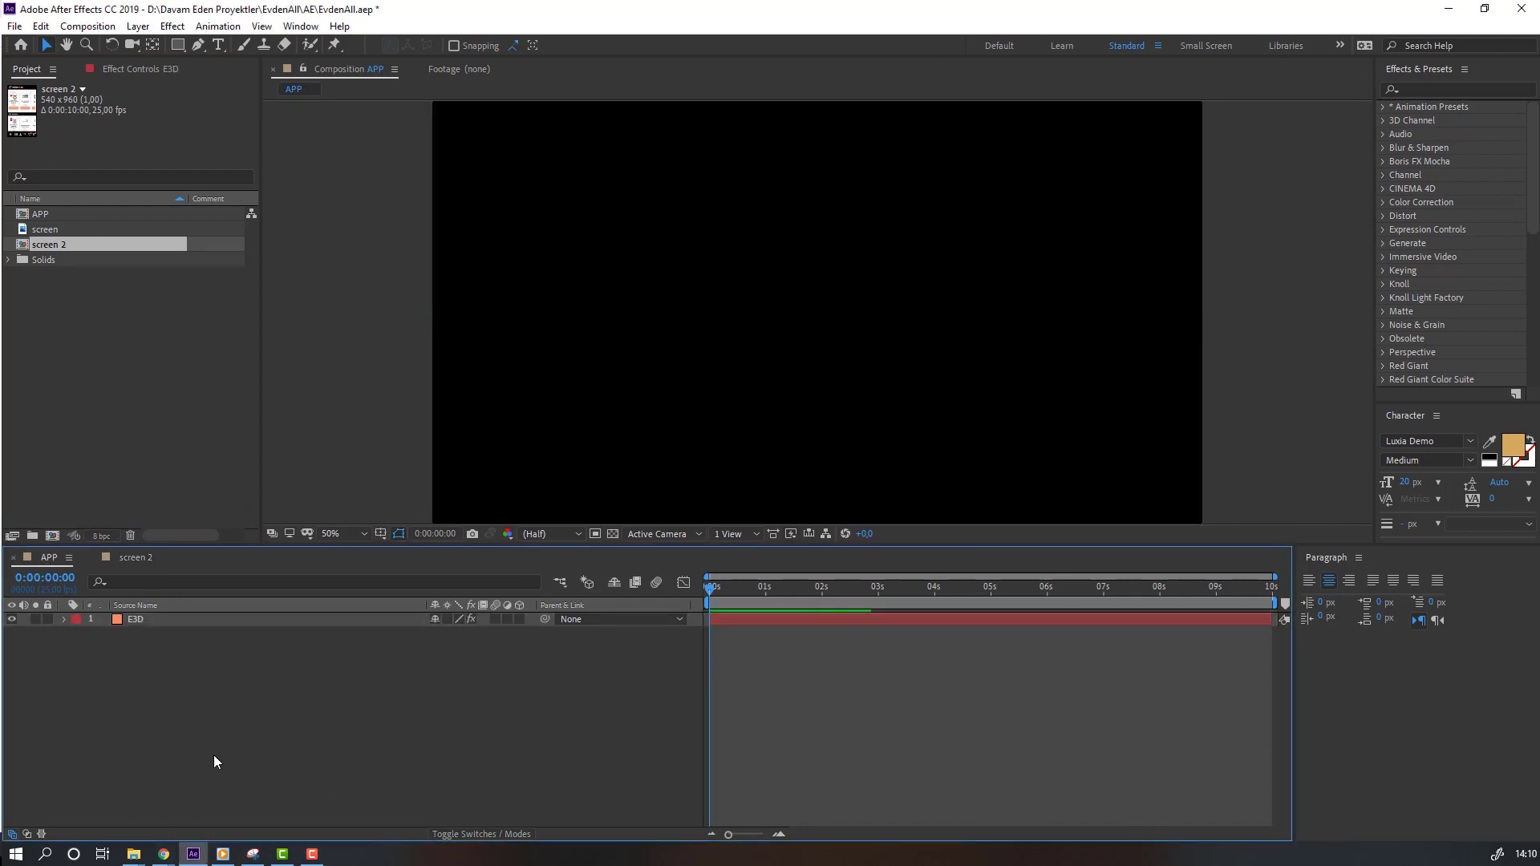
left_click(54, 250)
key("Return")
type("screen")
key("Return")
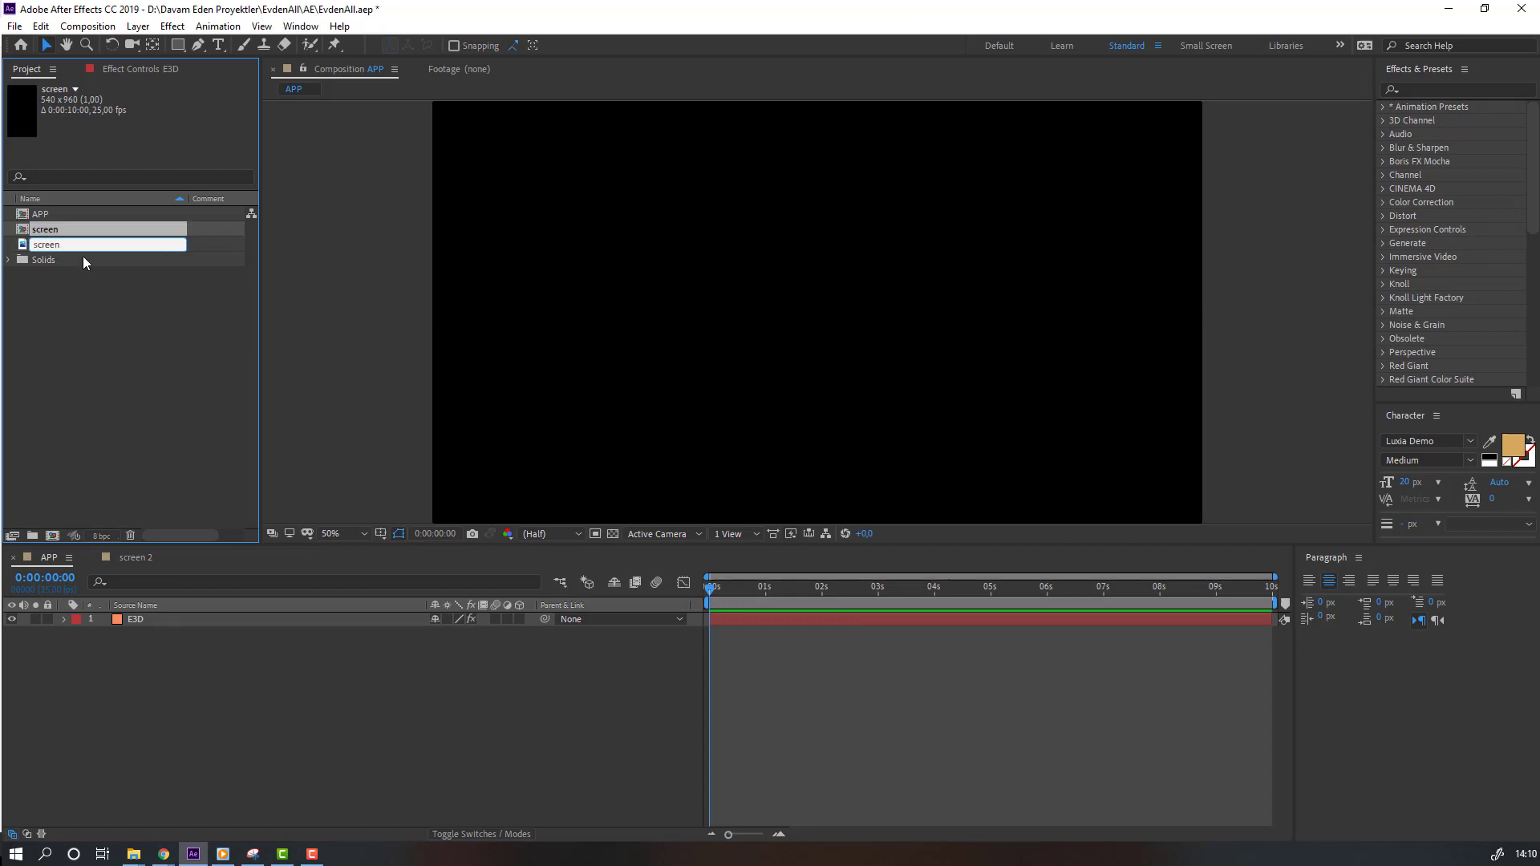
left_click_drag(44, 234, 157, 674)
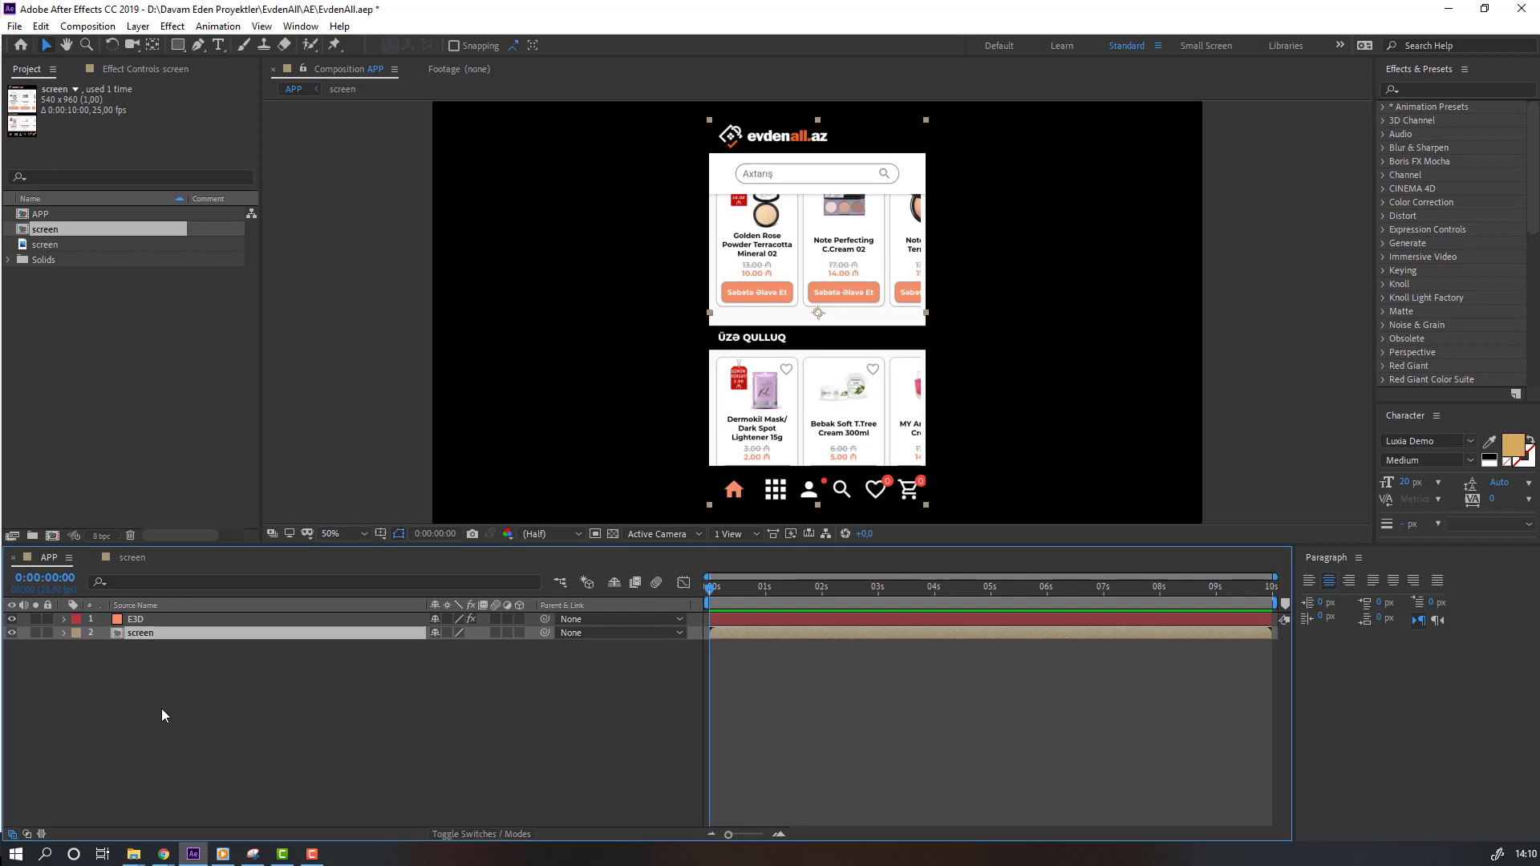
Hide the screen layer and set E3D's Element Custom Texture Maps Layer 1 to 2. screen.
left_click(11, 633)
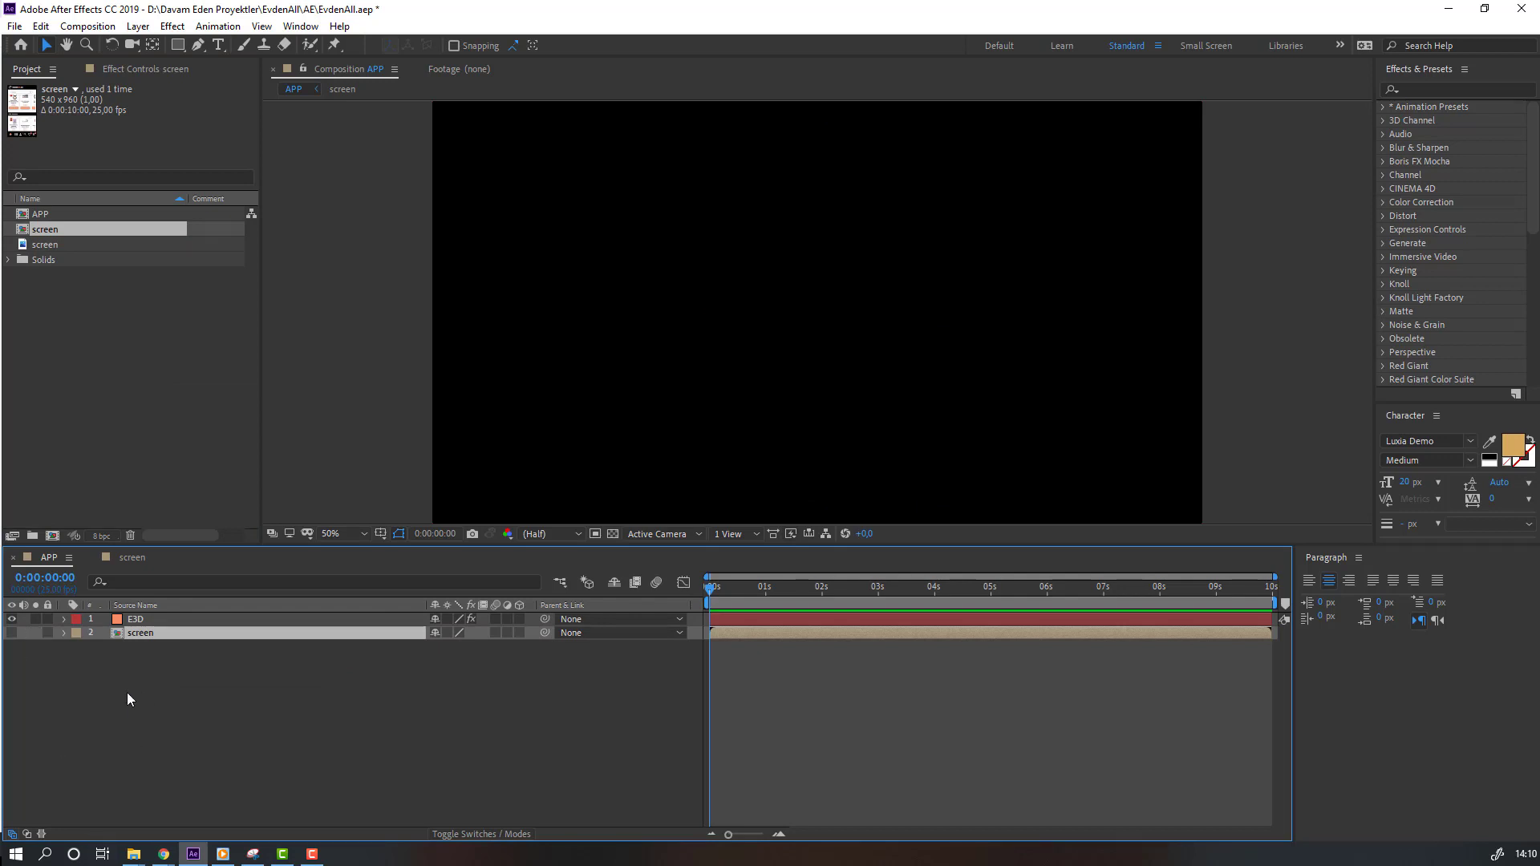
left_click(146, 620)
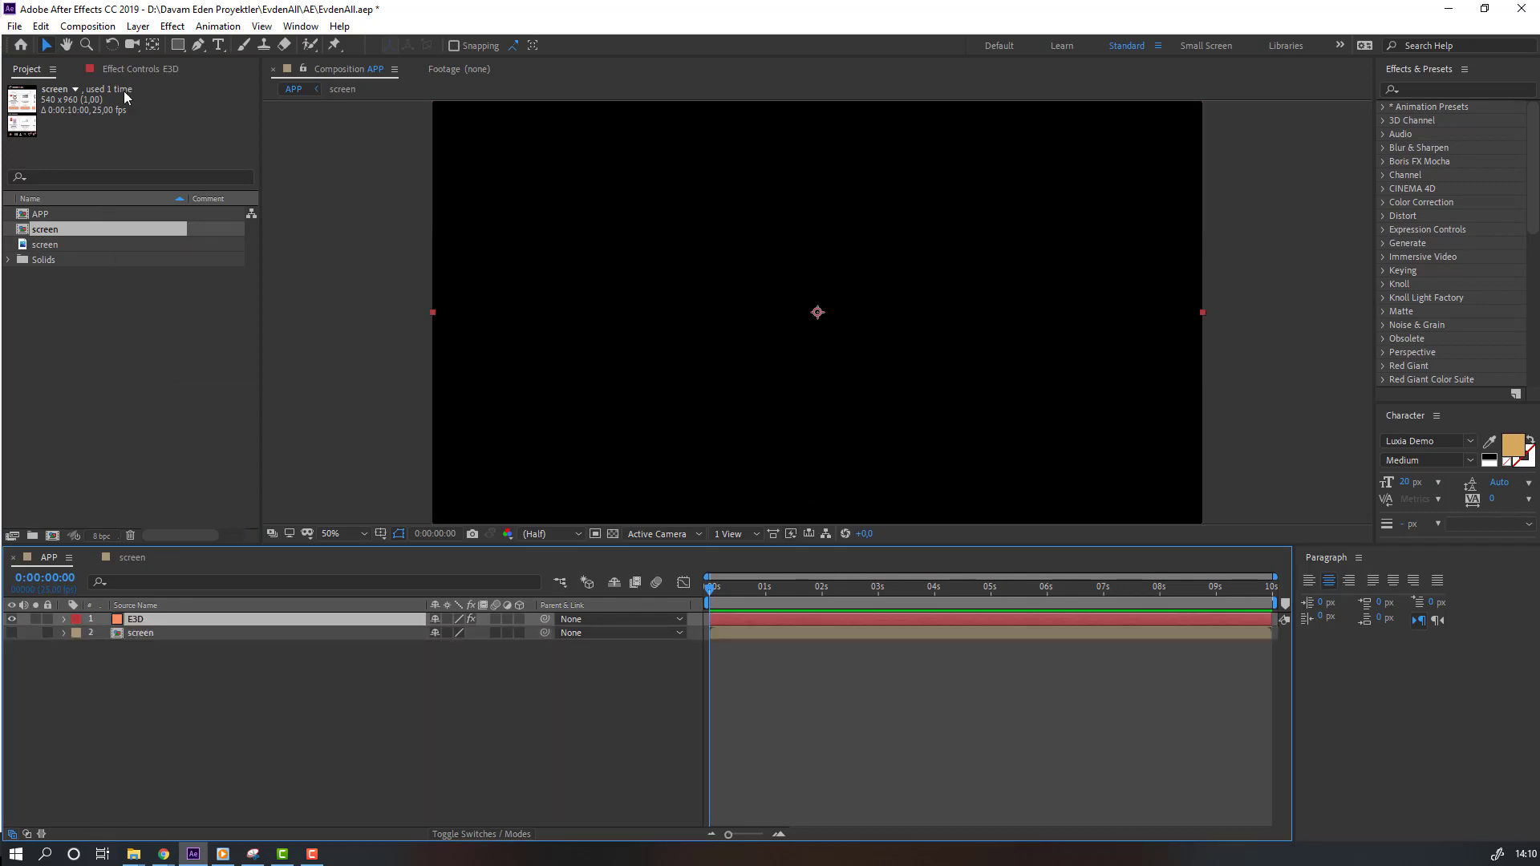
left_click(141, 71)
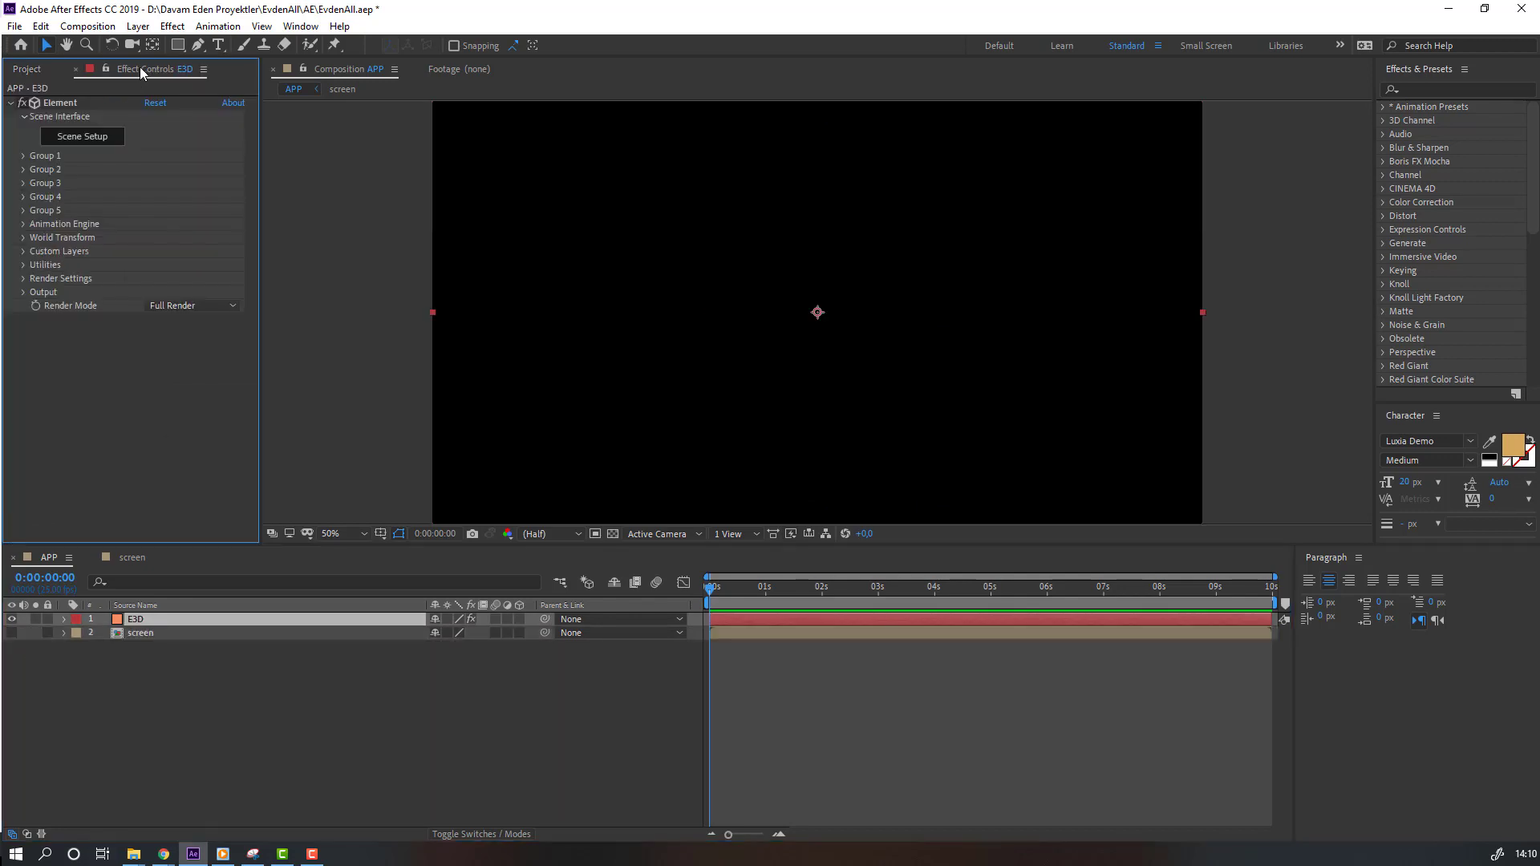
left_click(24, 252)
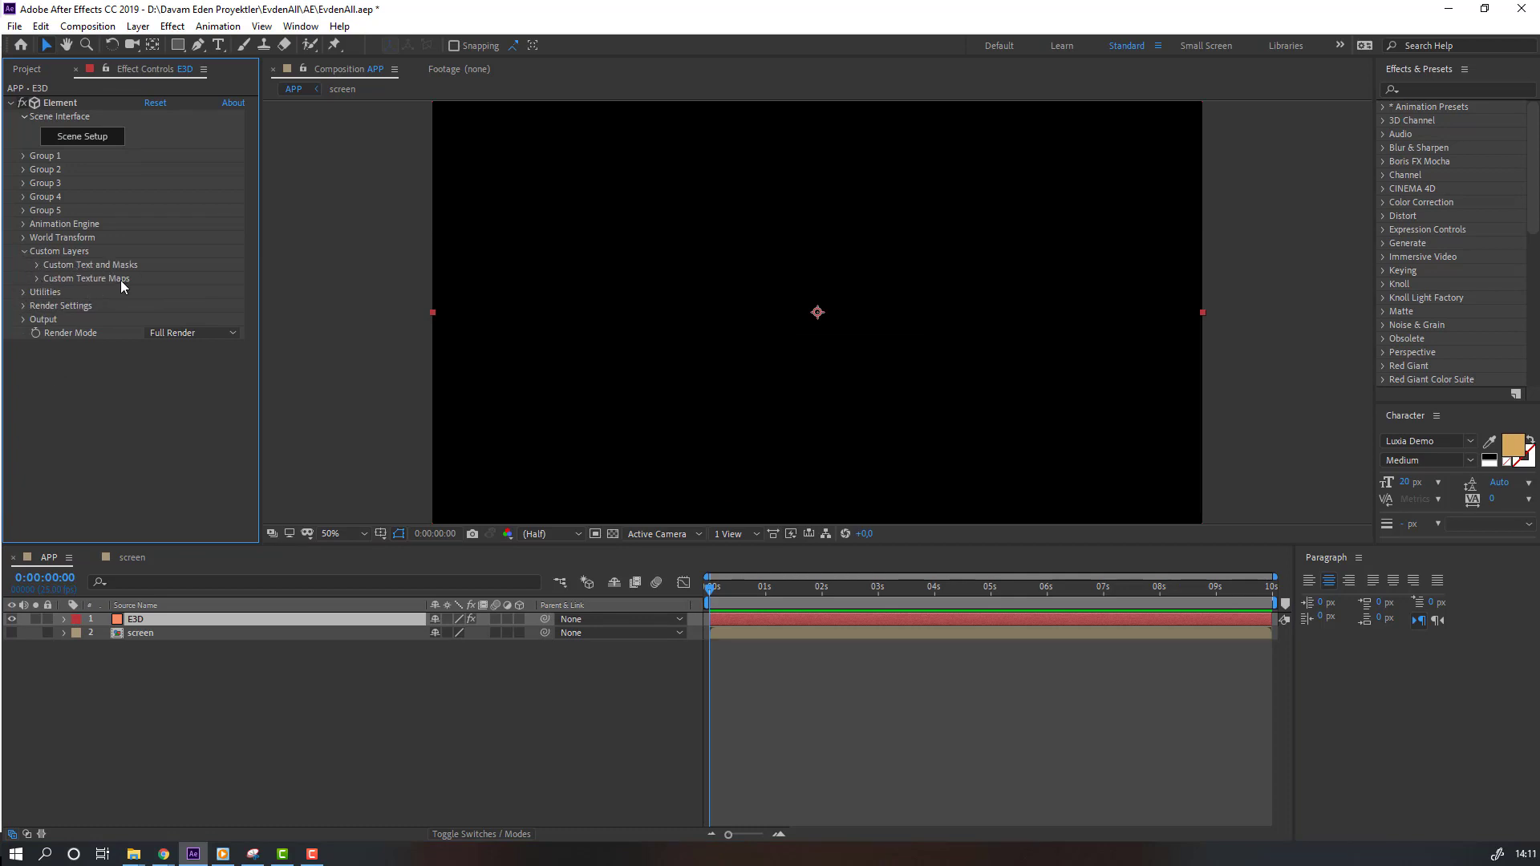
left_click(36, 279)
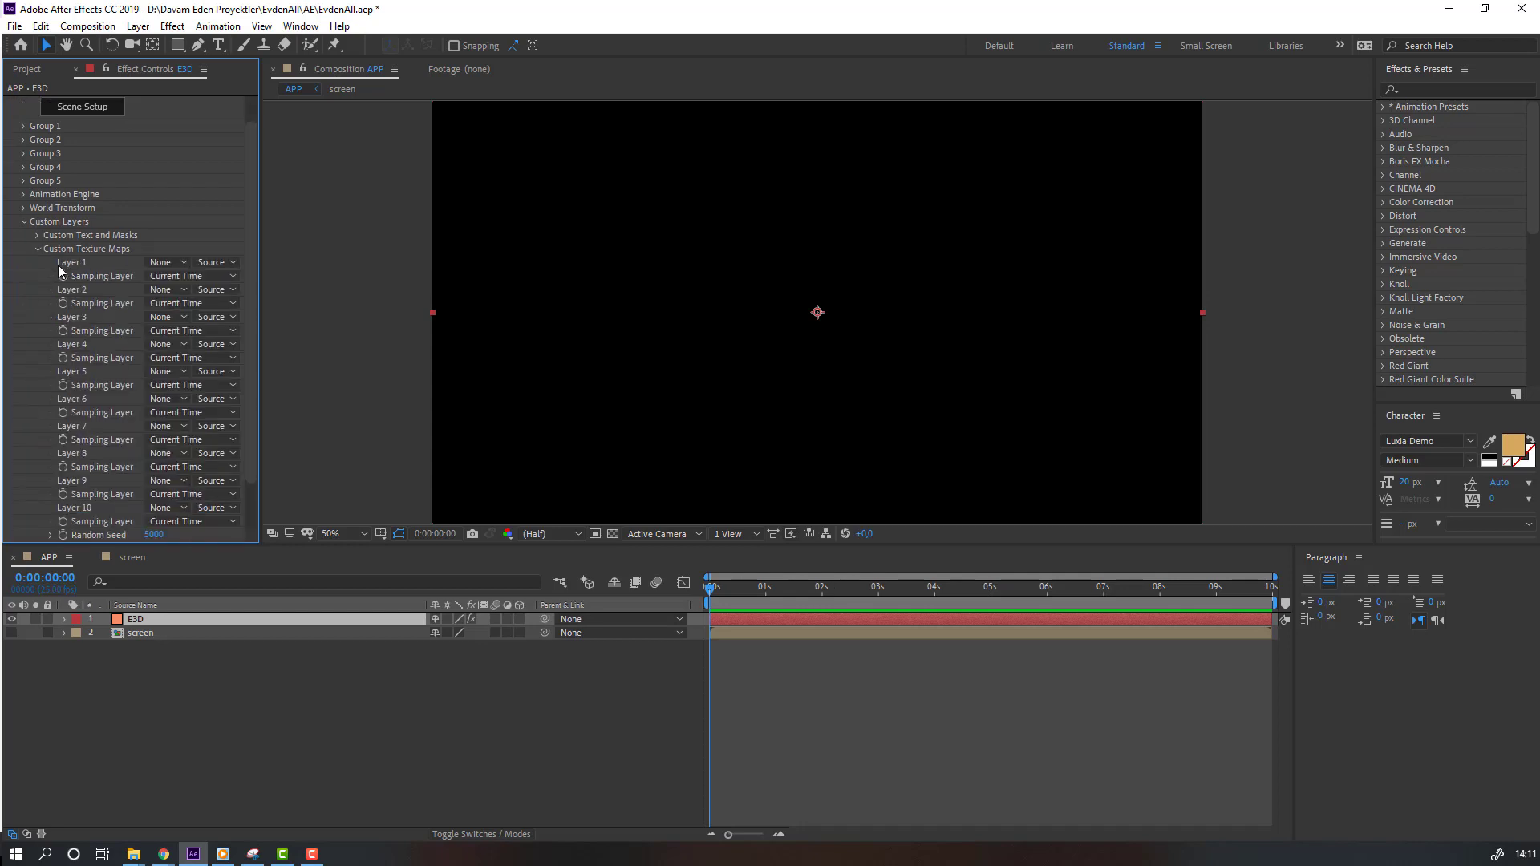
left_click(167, 263)
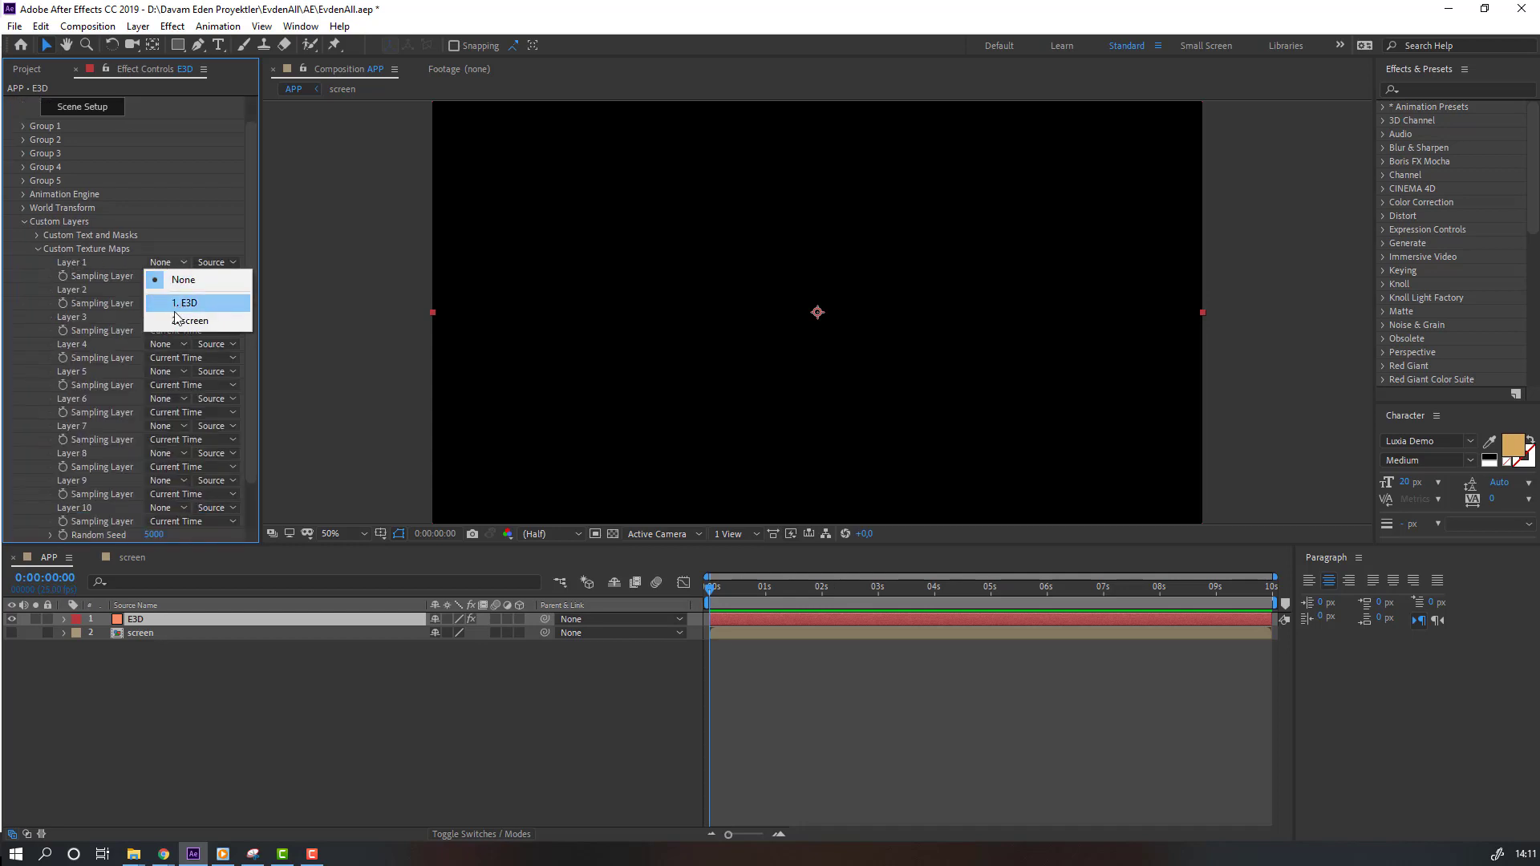
left_click(225, 322)
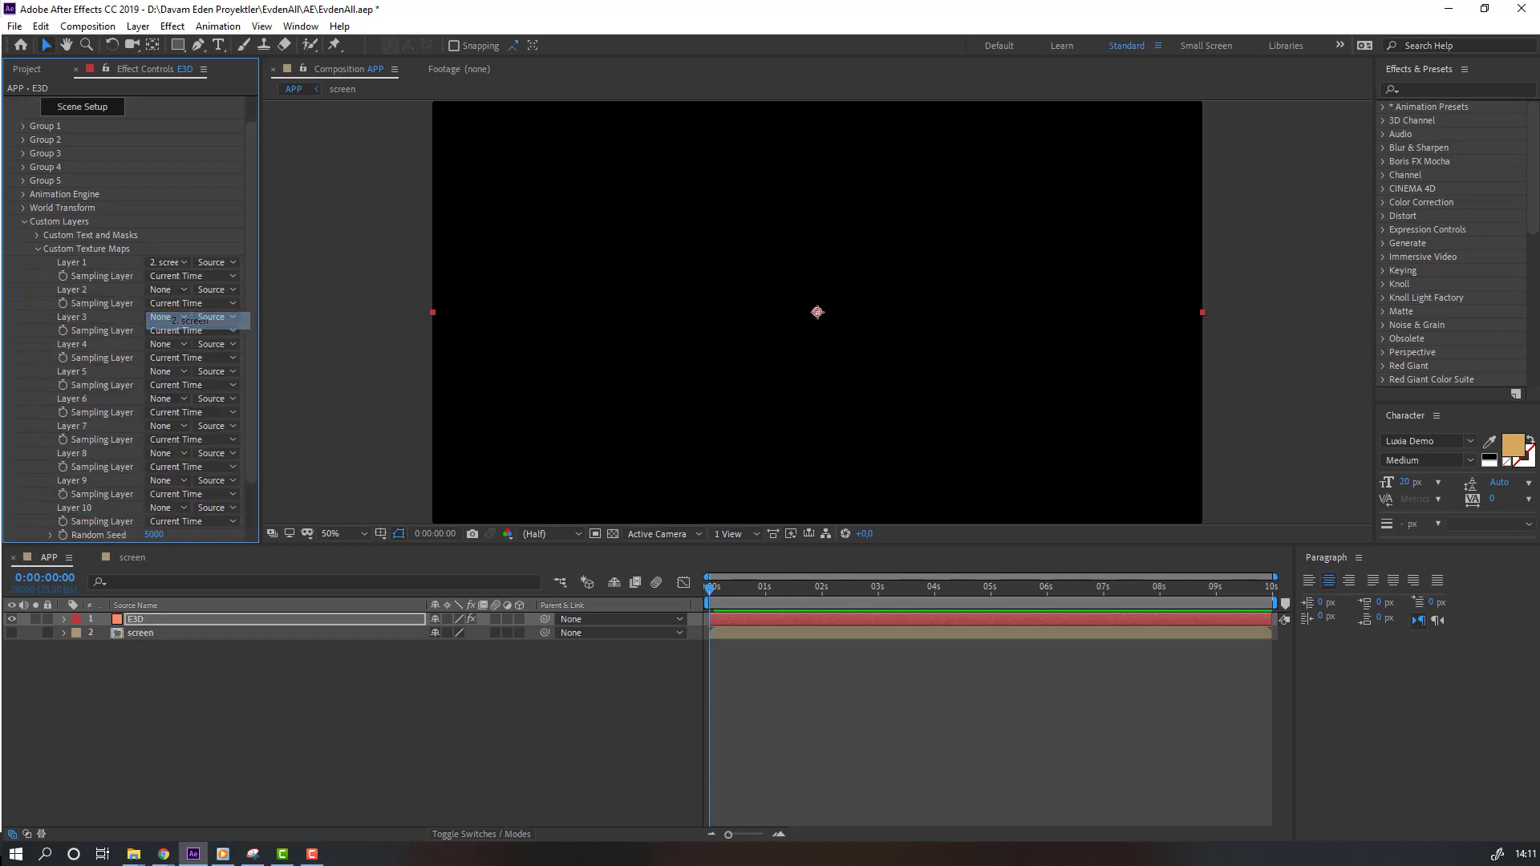
left_click(21, 223)
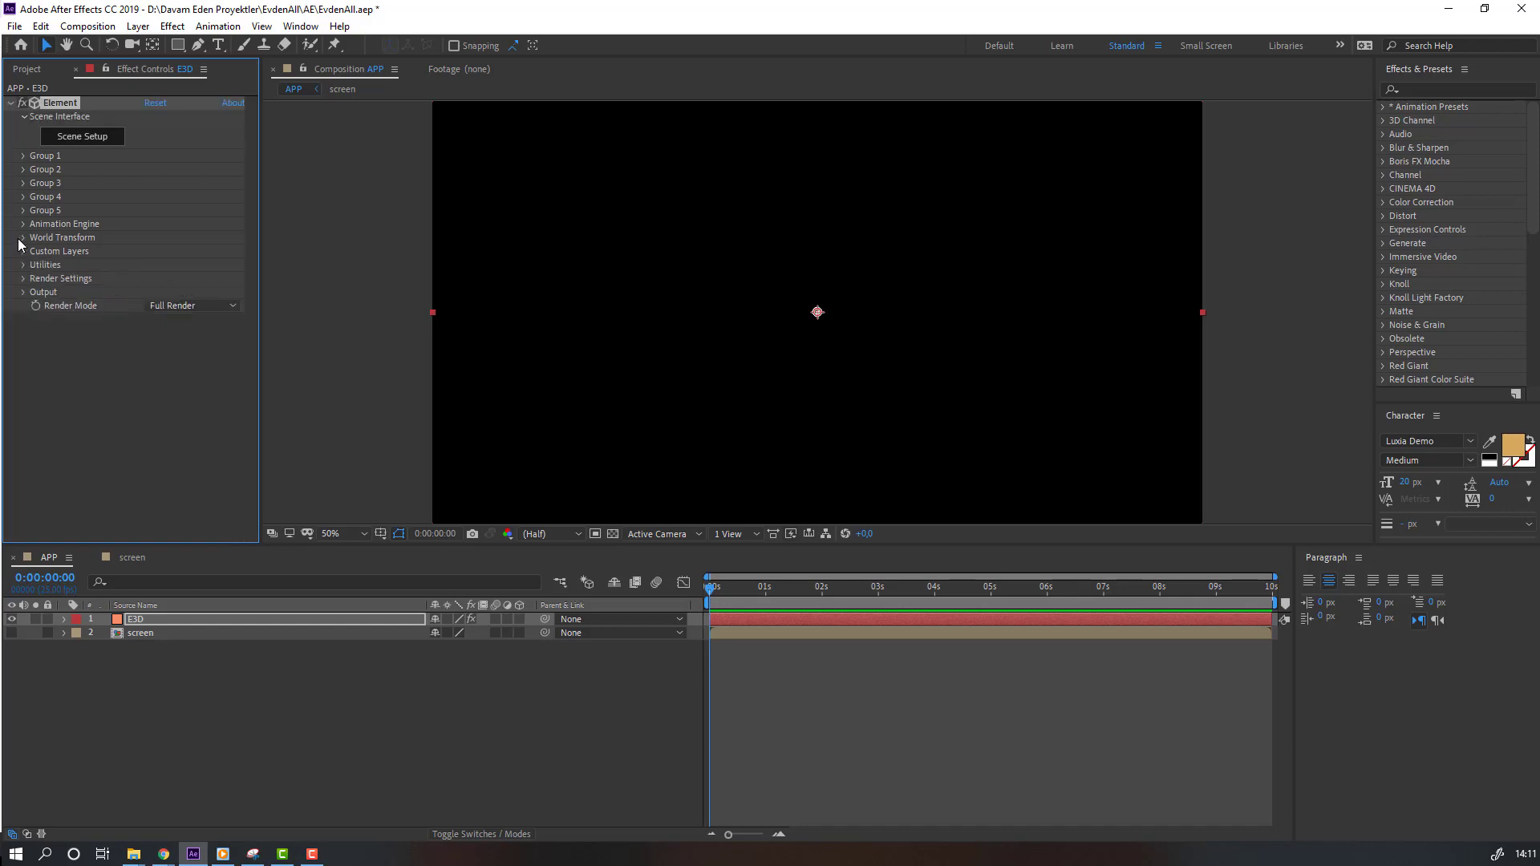
Import the mobile.obj phone model into Element's Scene Setup with default import preferences.
left_click(89, 138)
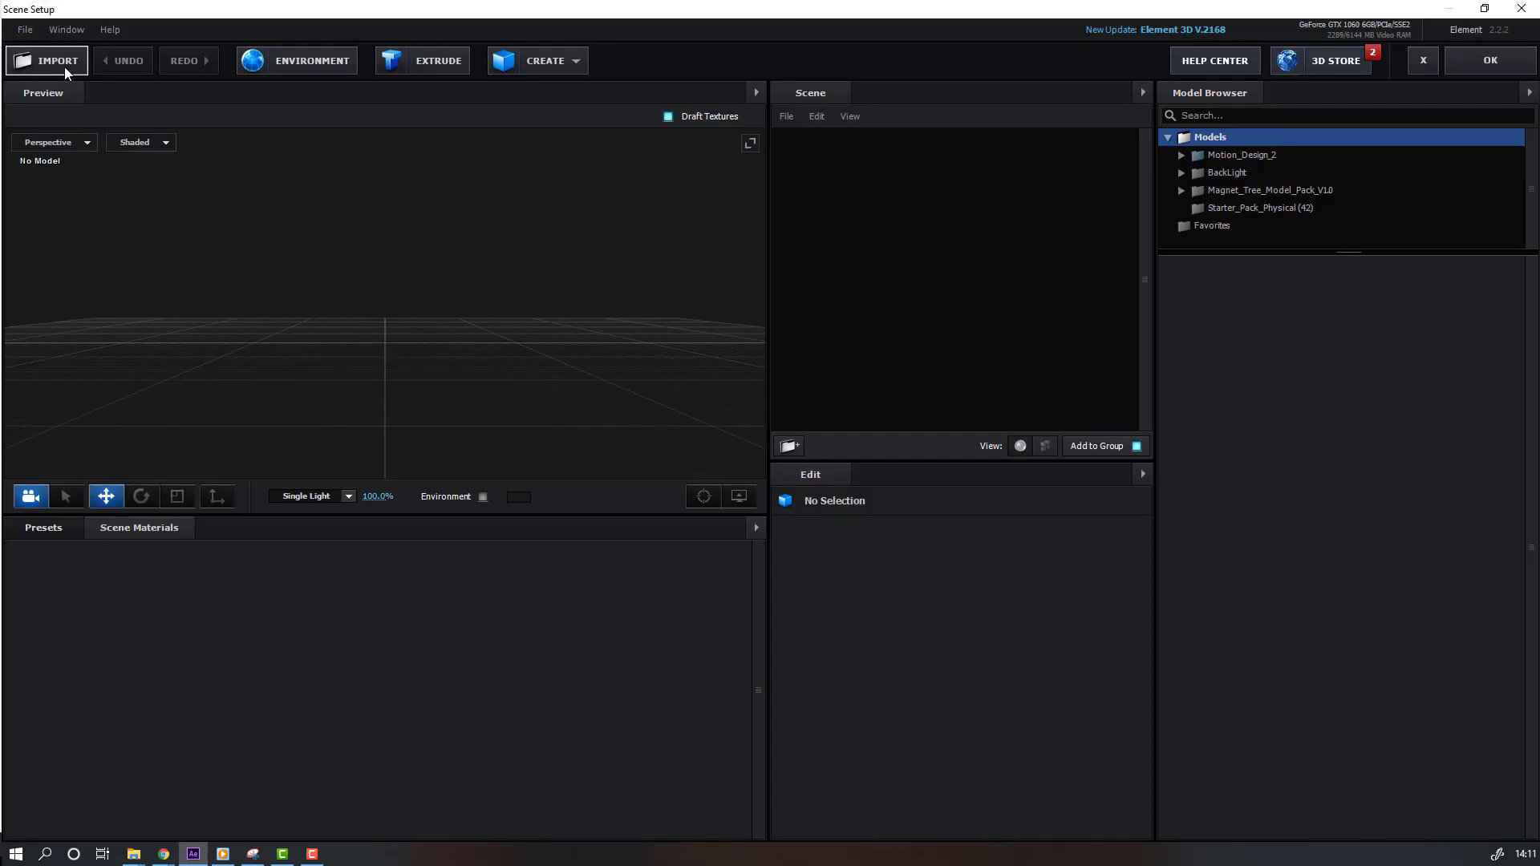
left_click(30, 61)
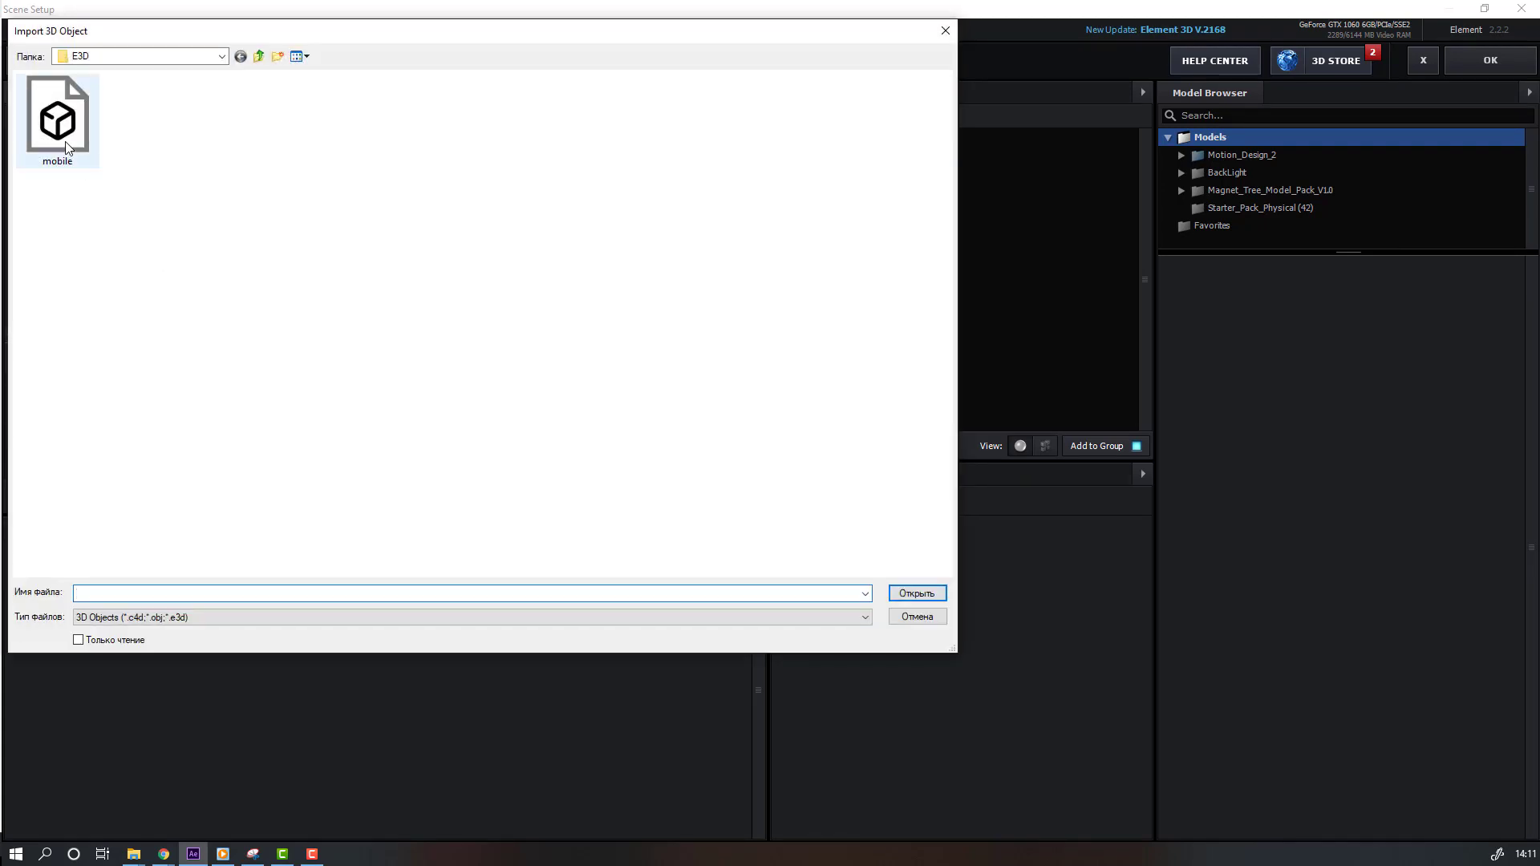
left_click(64, 138)
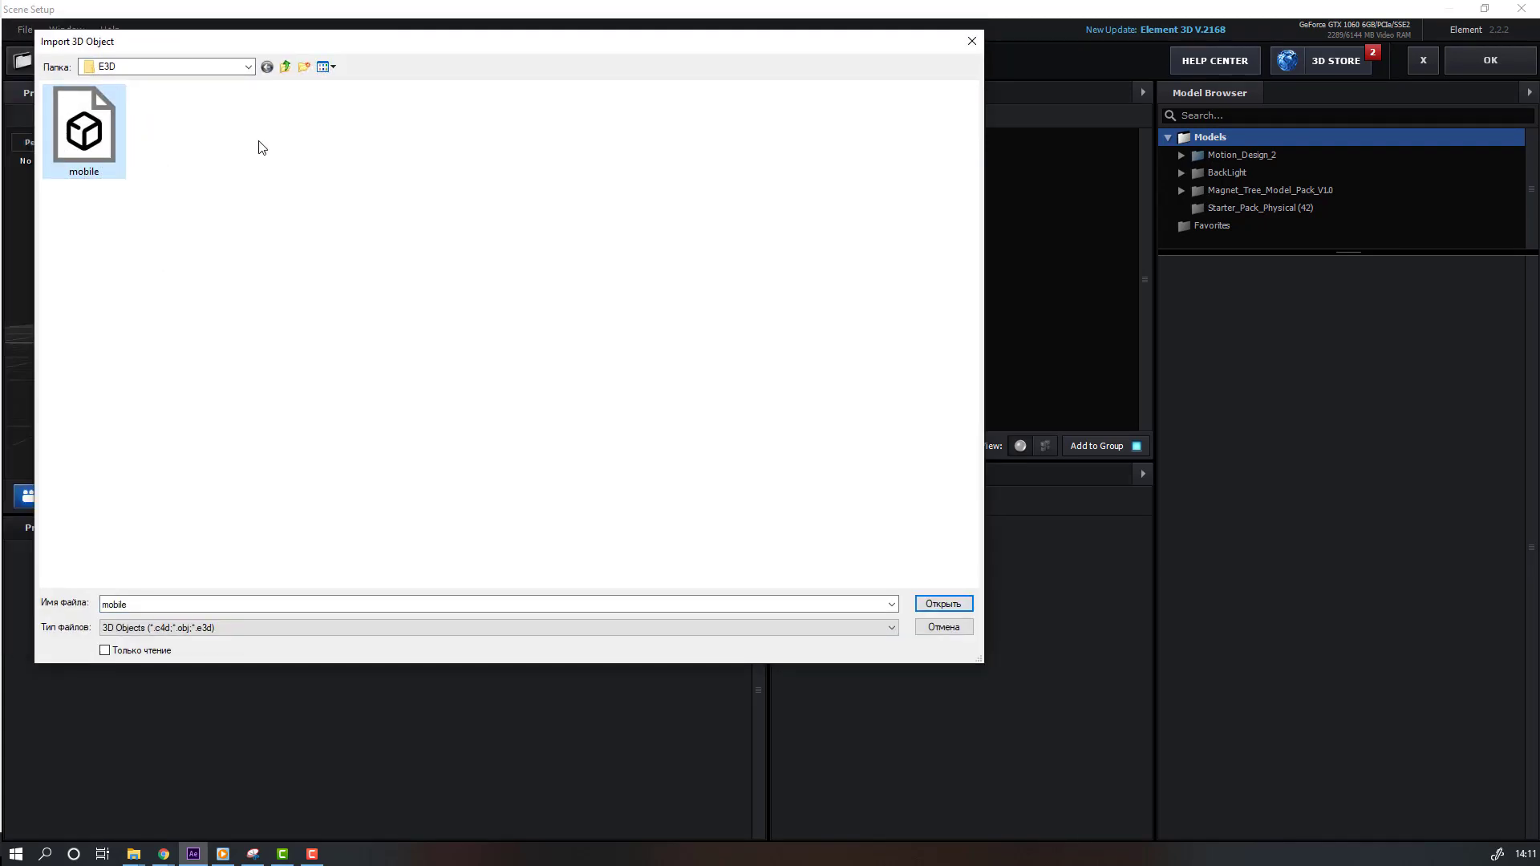
left_click_drag(258, 50, 253, 51)
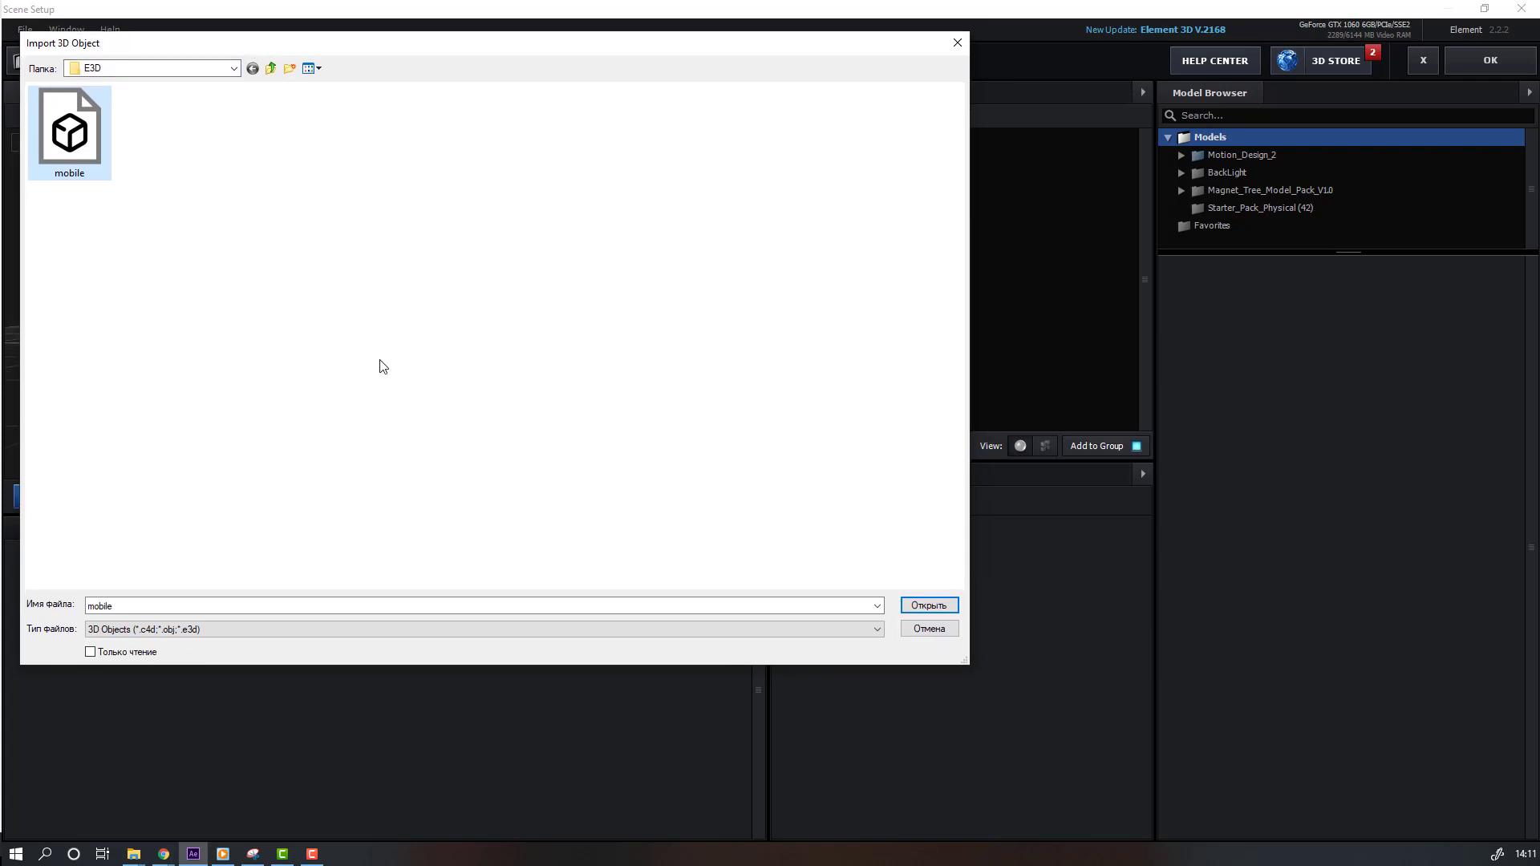
left_click(928, 608)
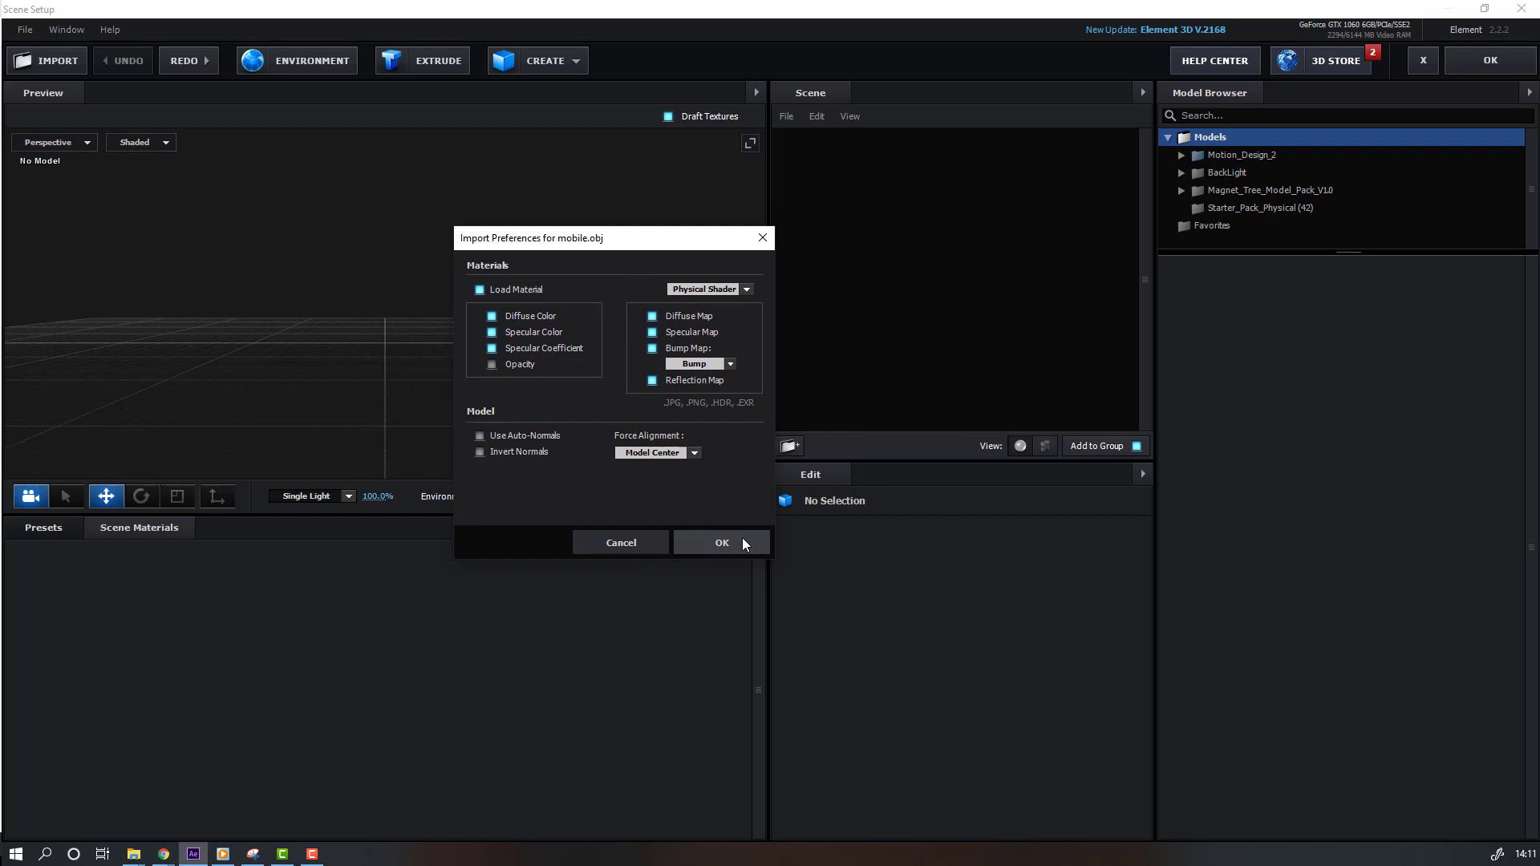
left_click(702, 542)
left_click_drag(449, 389, 357, 390)
scroll(377, 407, "up", 4)
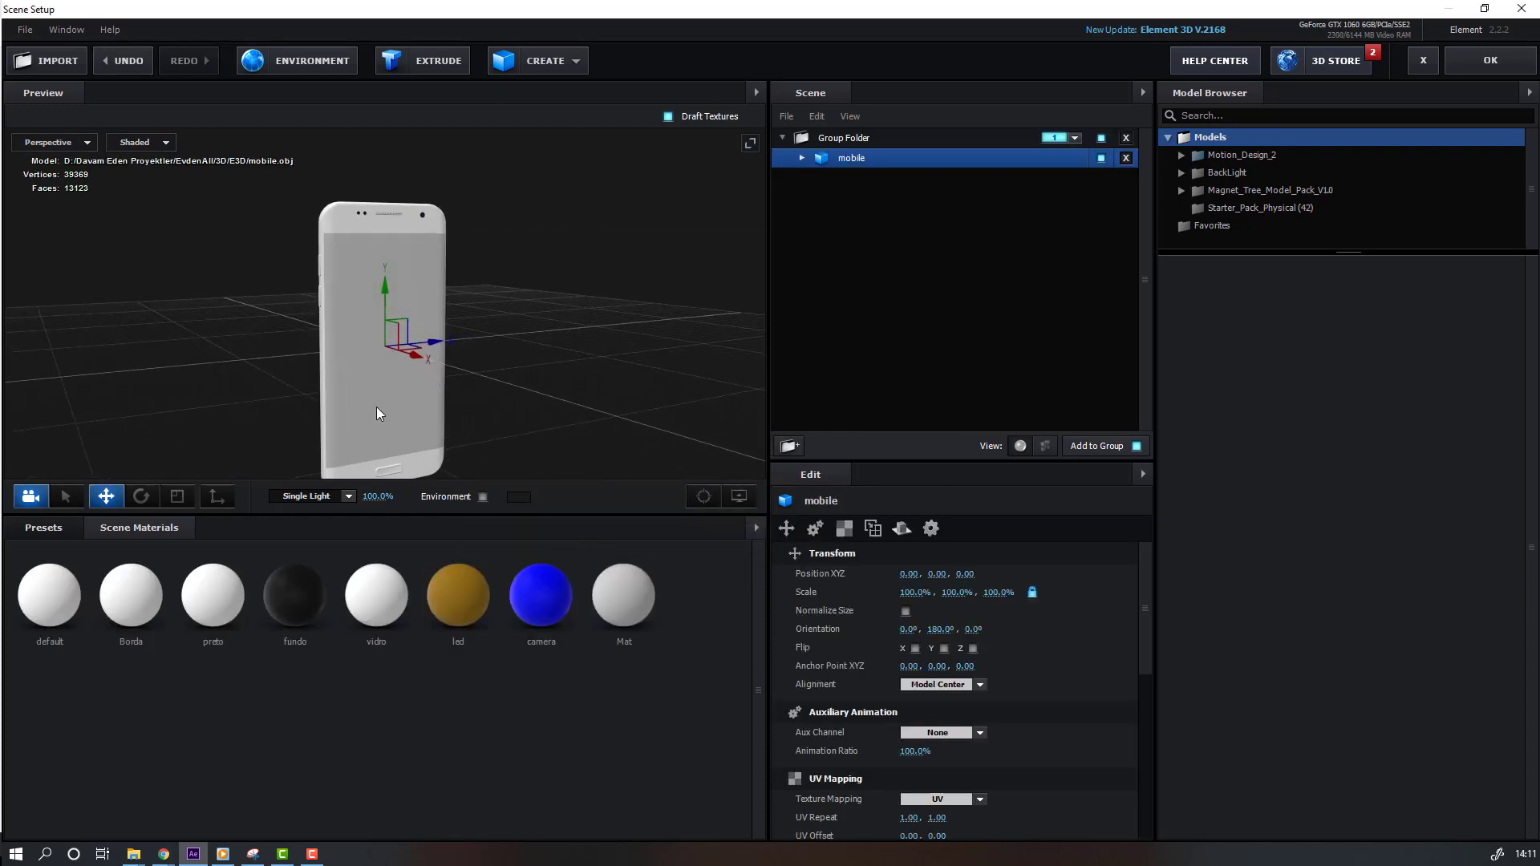
Create a new Default material and apply it to the phone model.
right_click(252, 701)
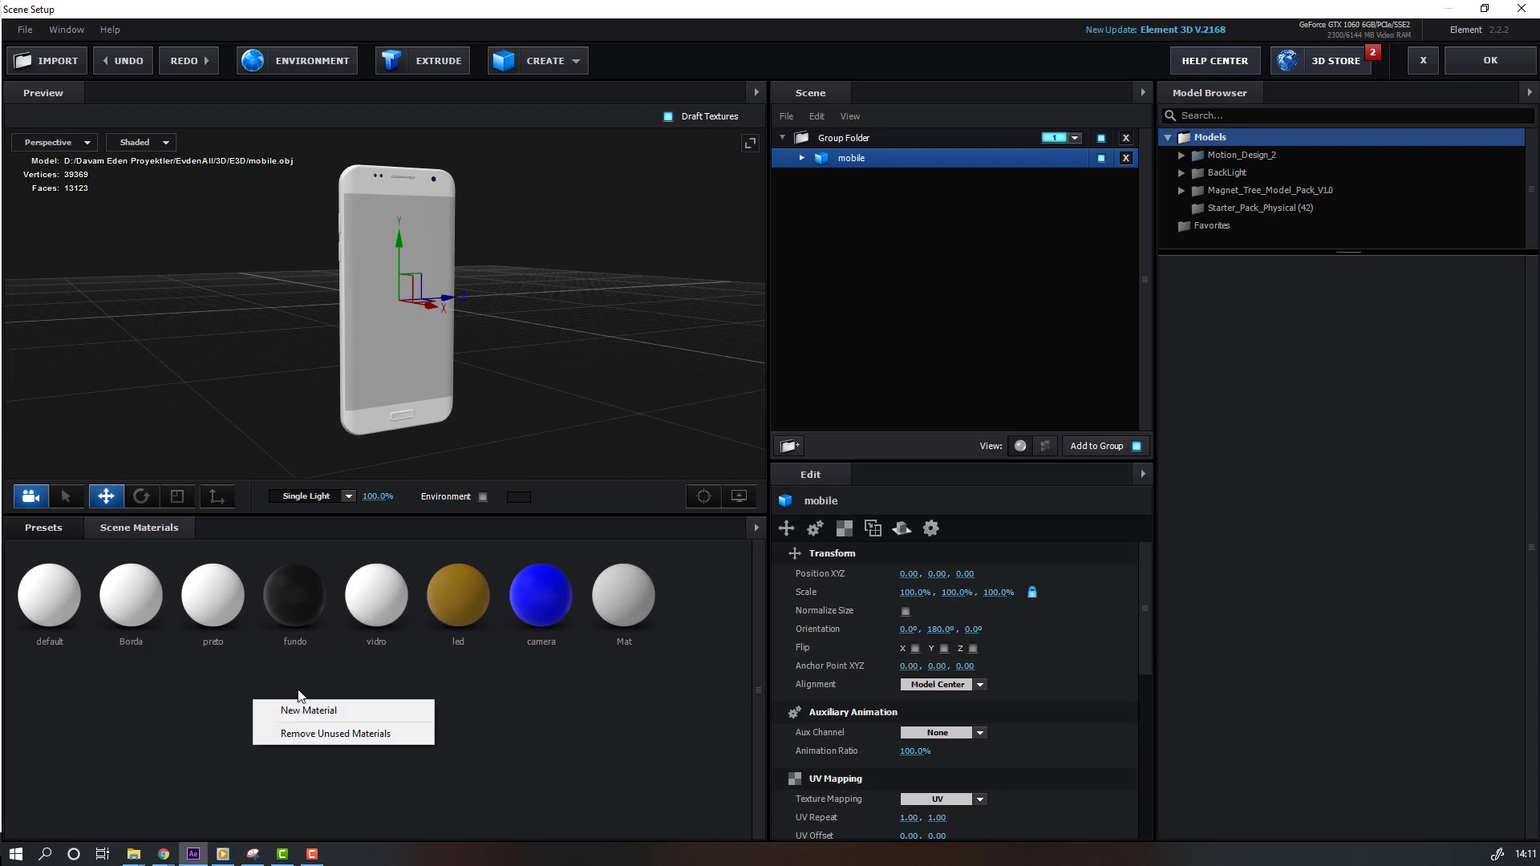
left_click(321, 706)
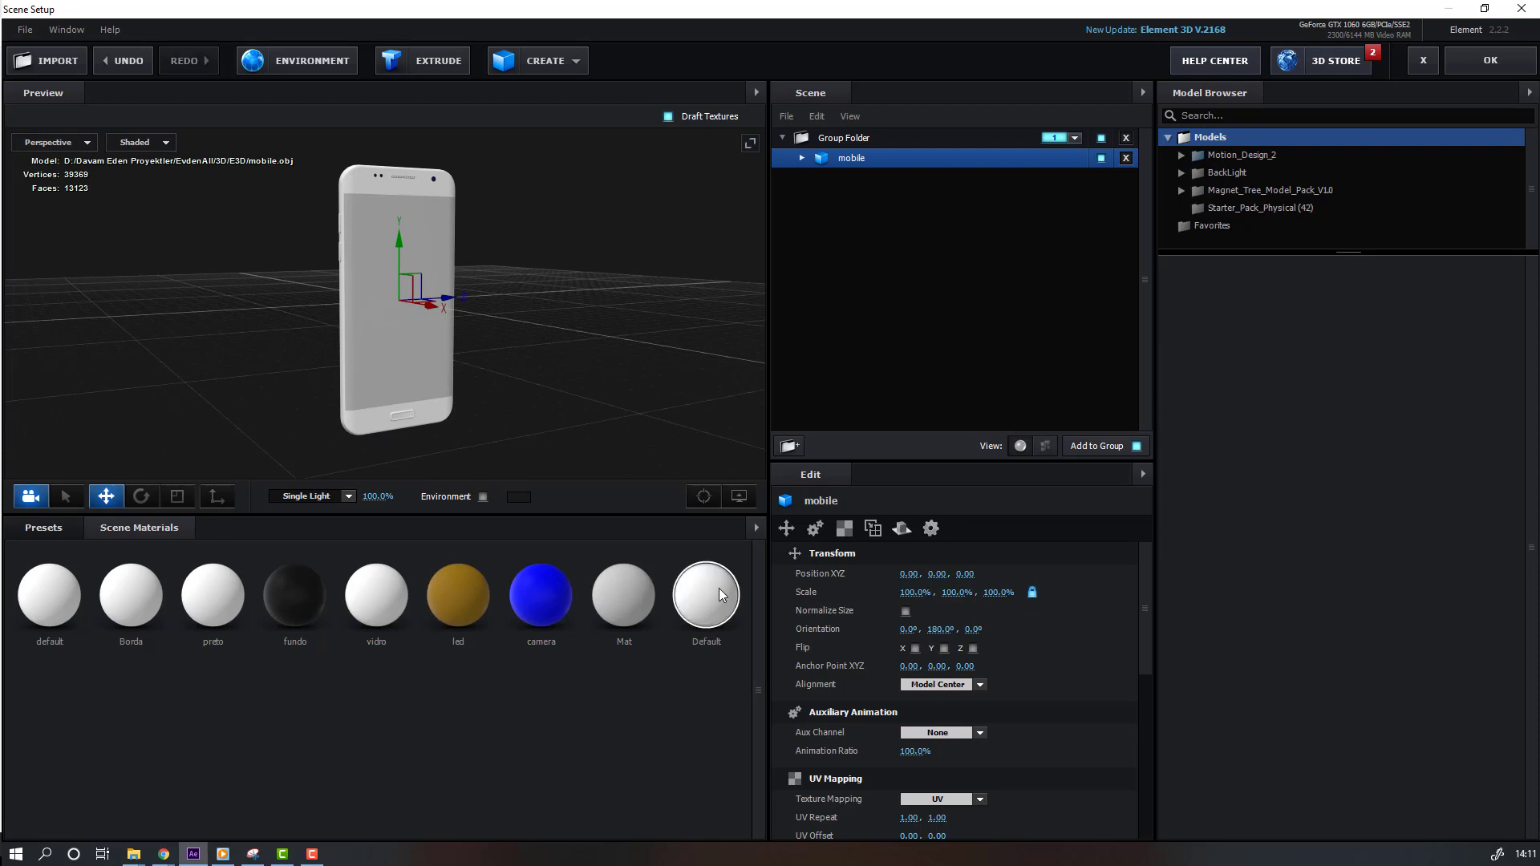
left_click_drag(712, 596, 370, 225)
mouse_move(424, 392)
left_mouse_down()
mouse_move(565, 382)
mouse_move(430, 382)
left_mouse_up()
Set the Default material's diffuse texture to Custom Layer 1.
left_click(802, 158)
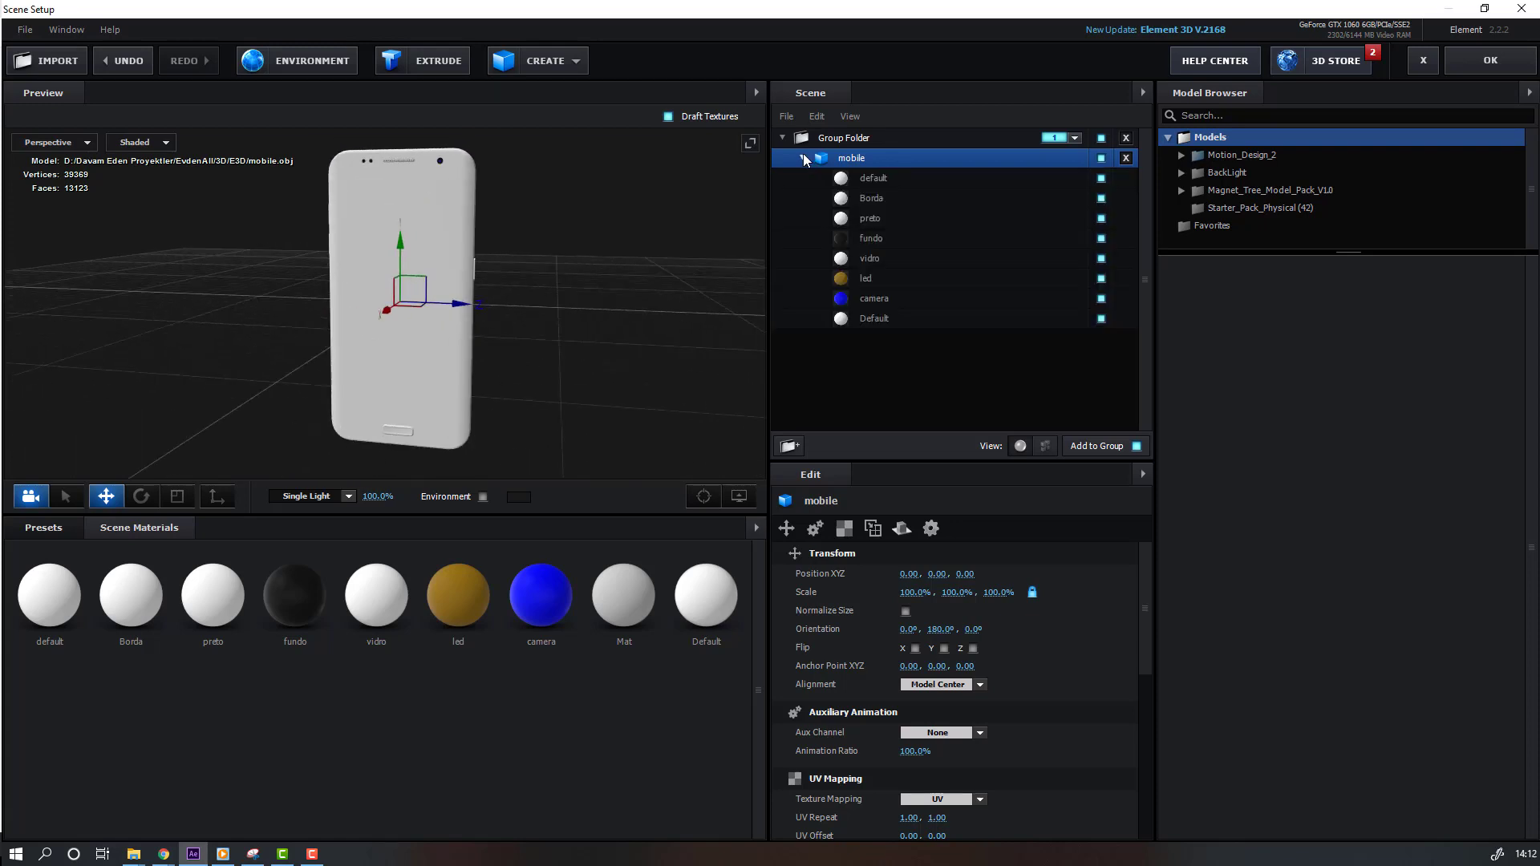
left_click(876, 318)
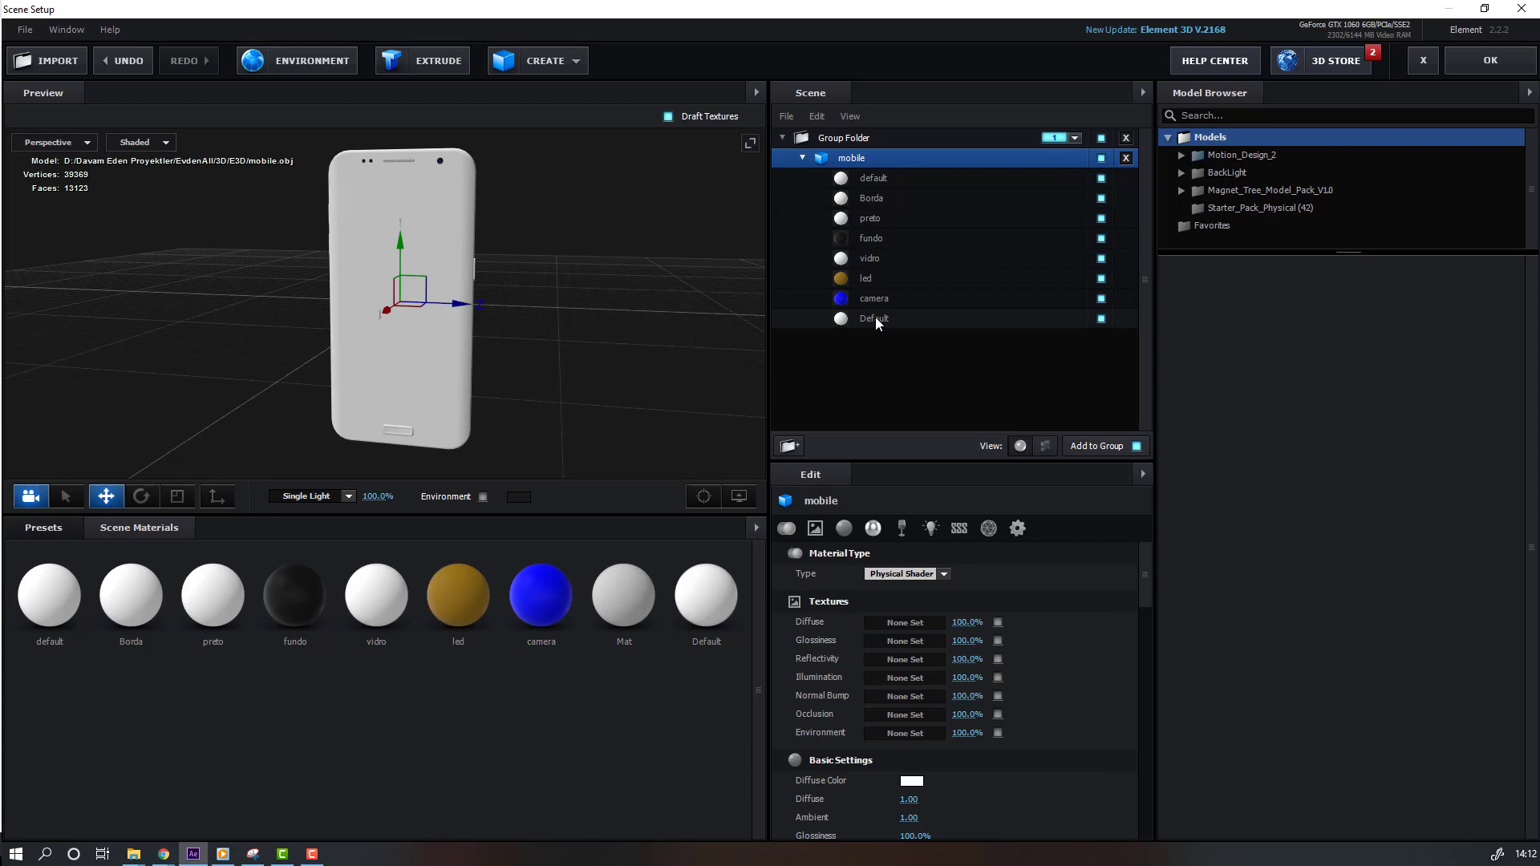
left_click(1101, 320)
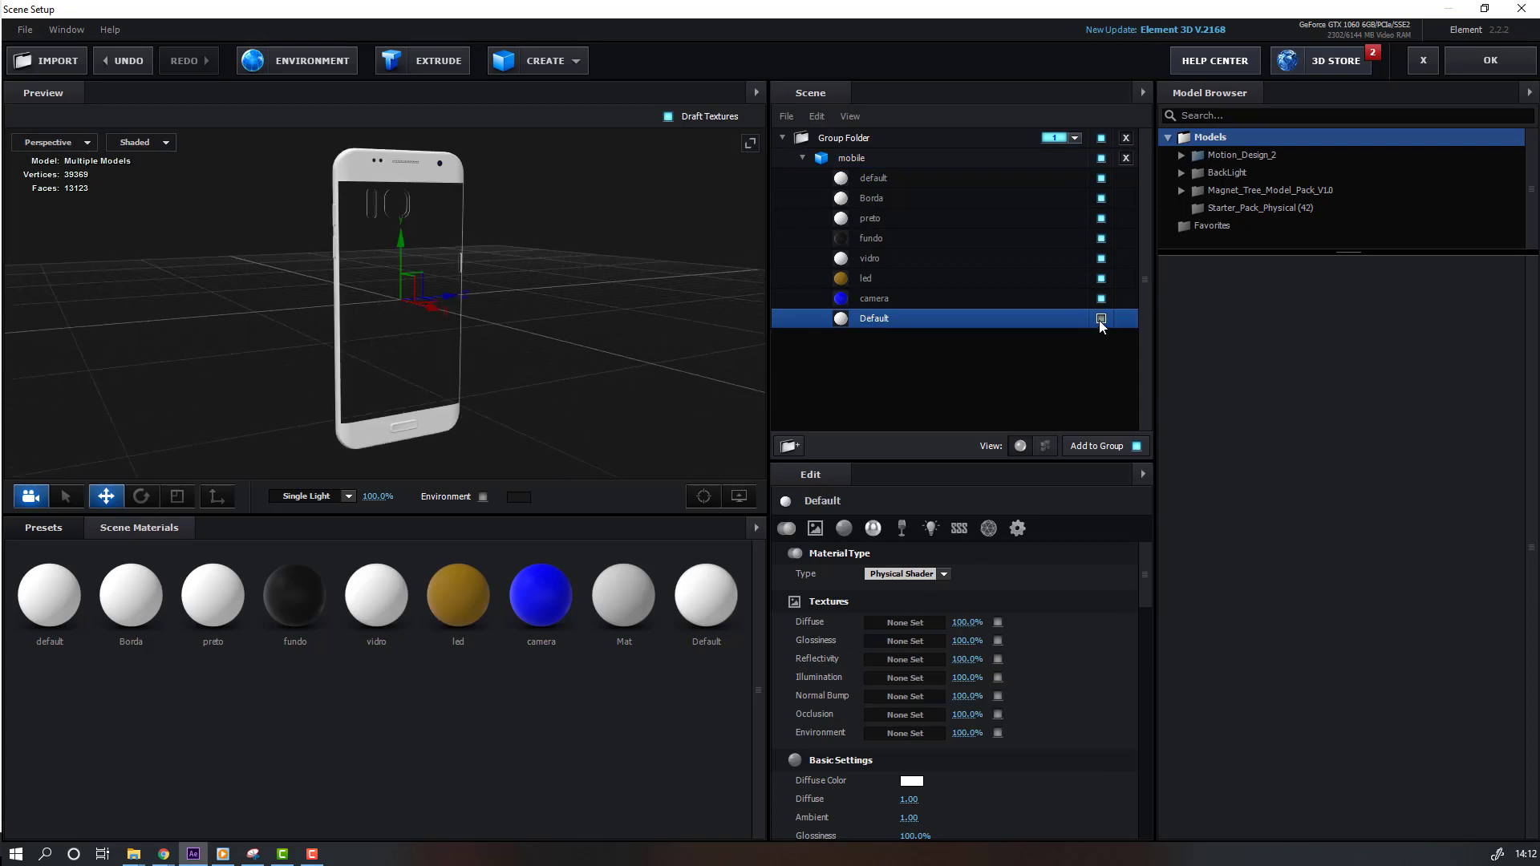
left_click(1101, 320)
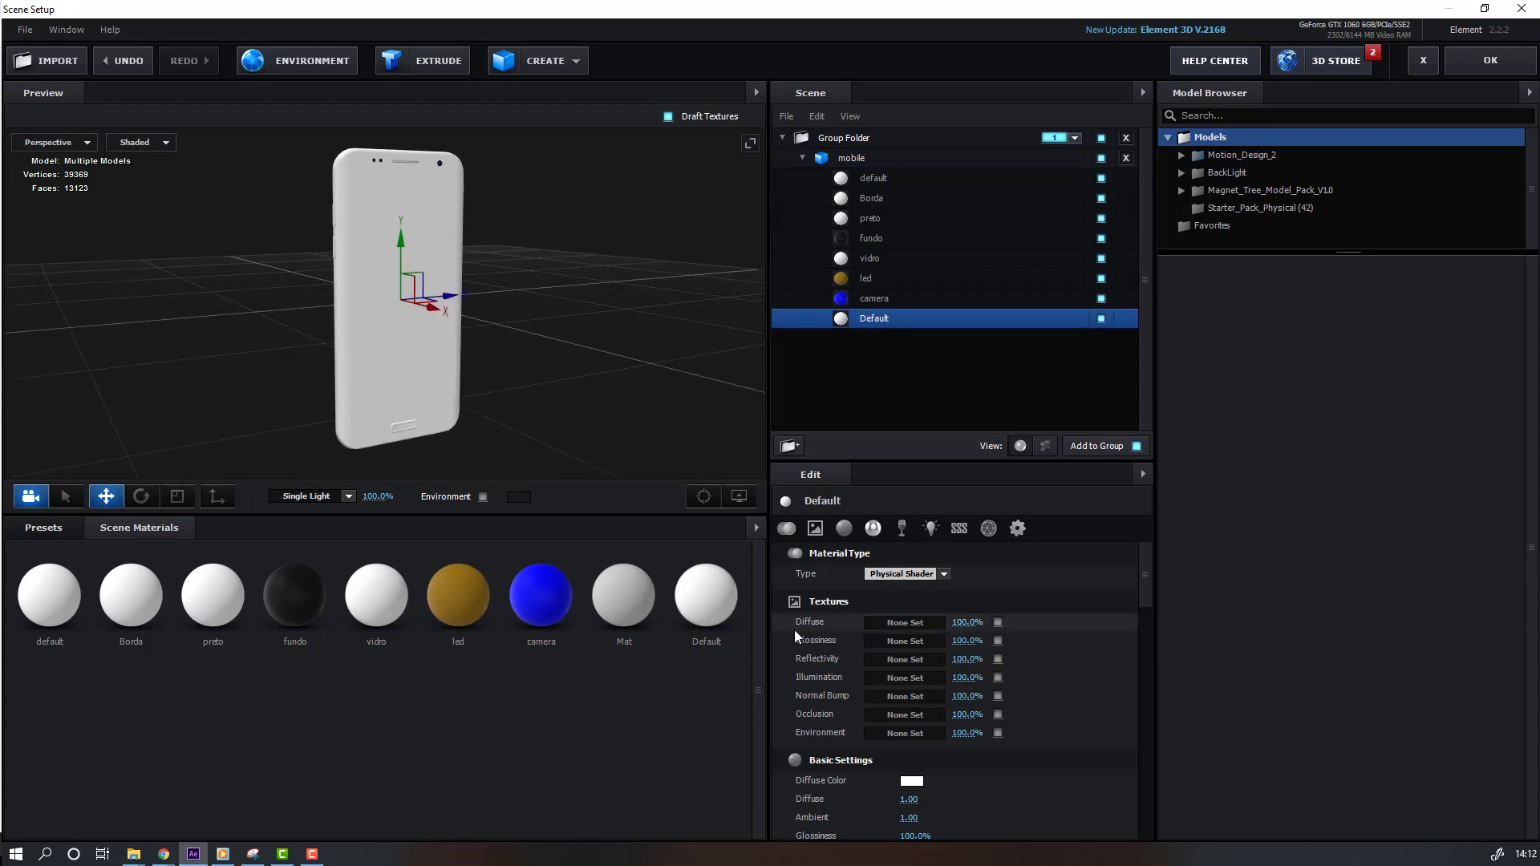
left_click(904, 623)
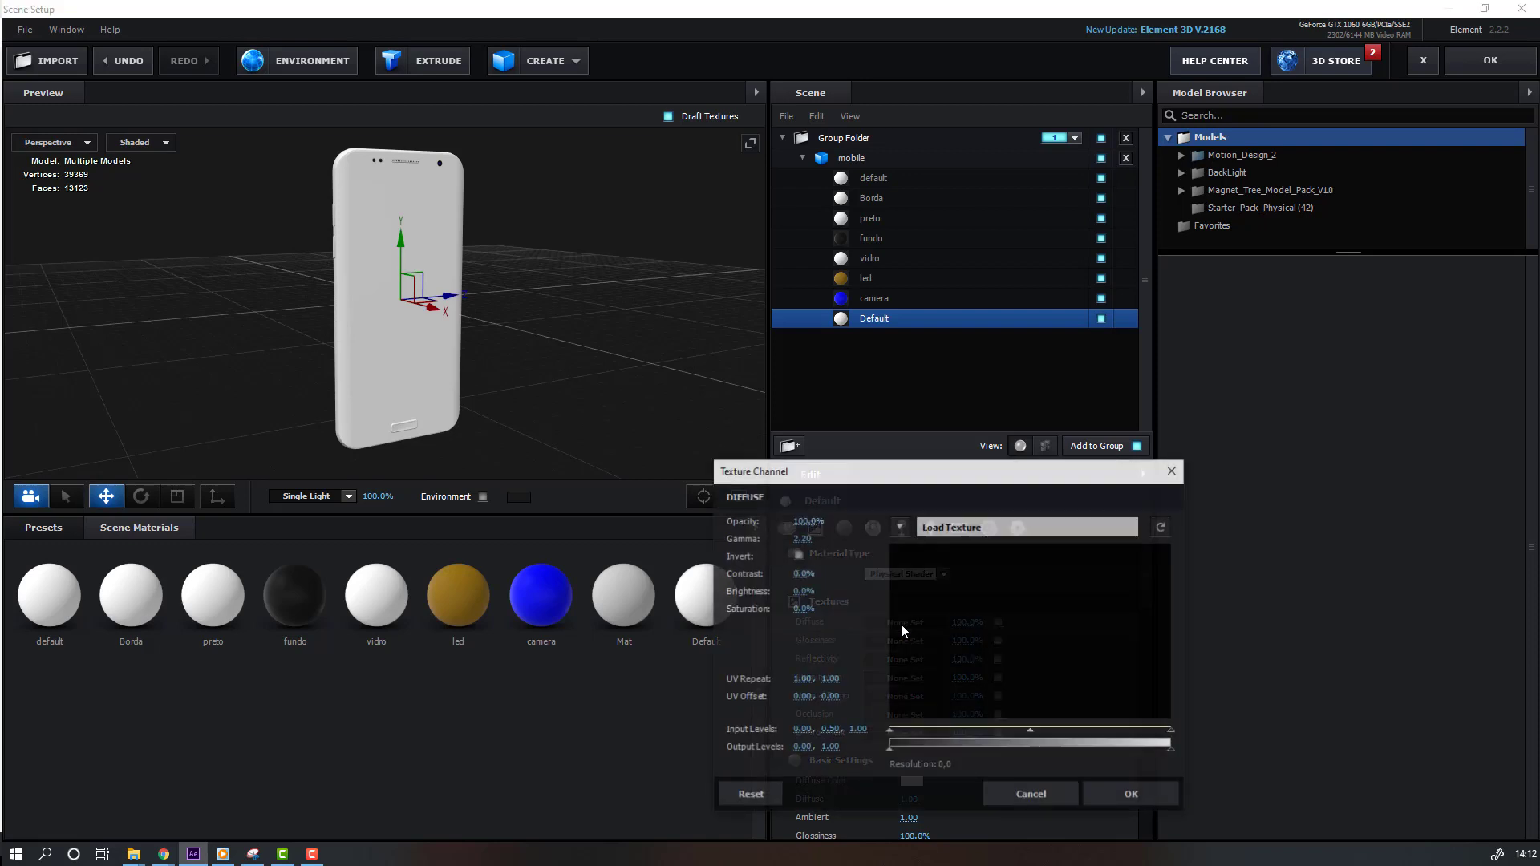
left_click(899, 528)
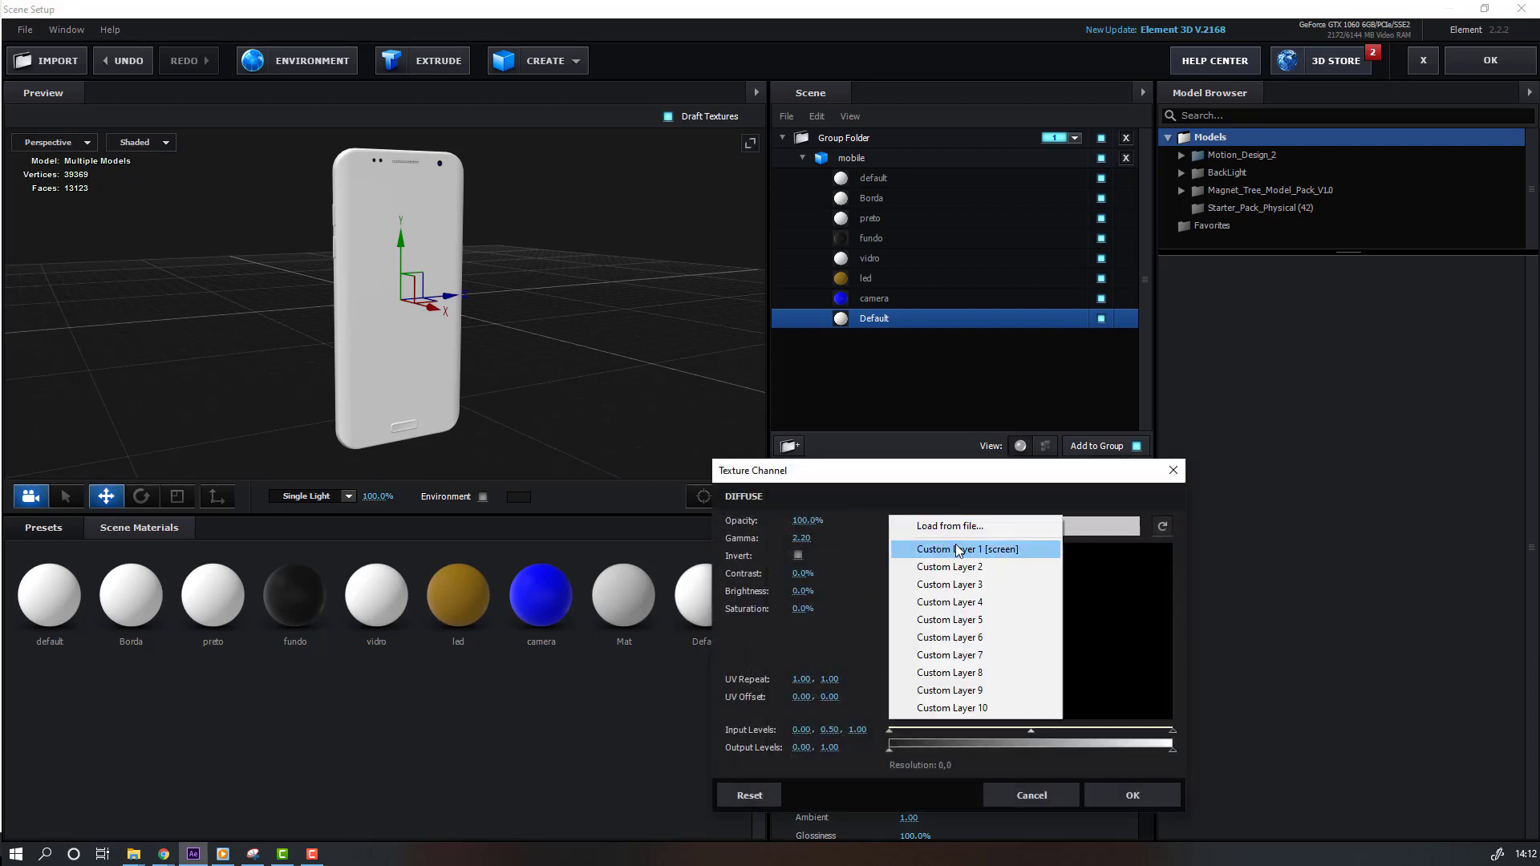
left_click(1015, 551)
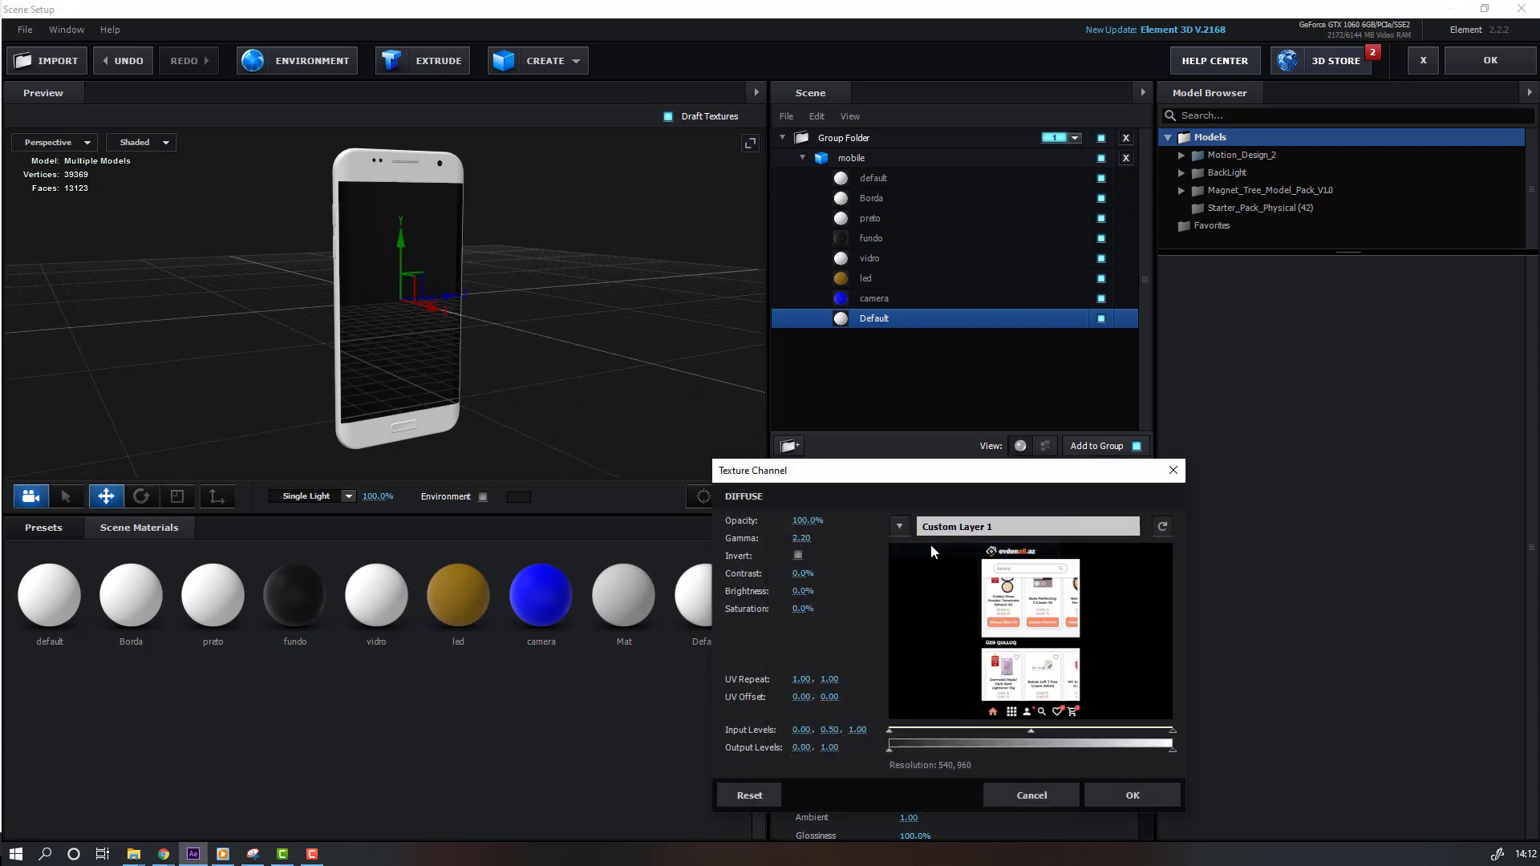
left_click(1133, 794)
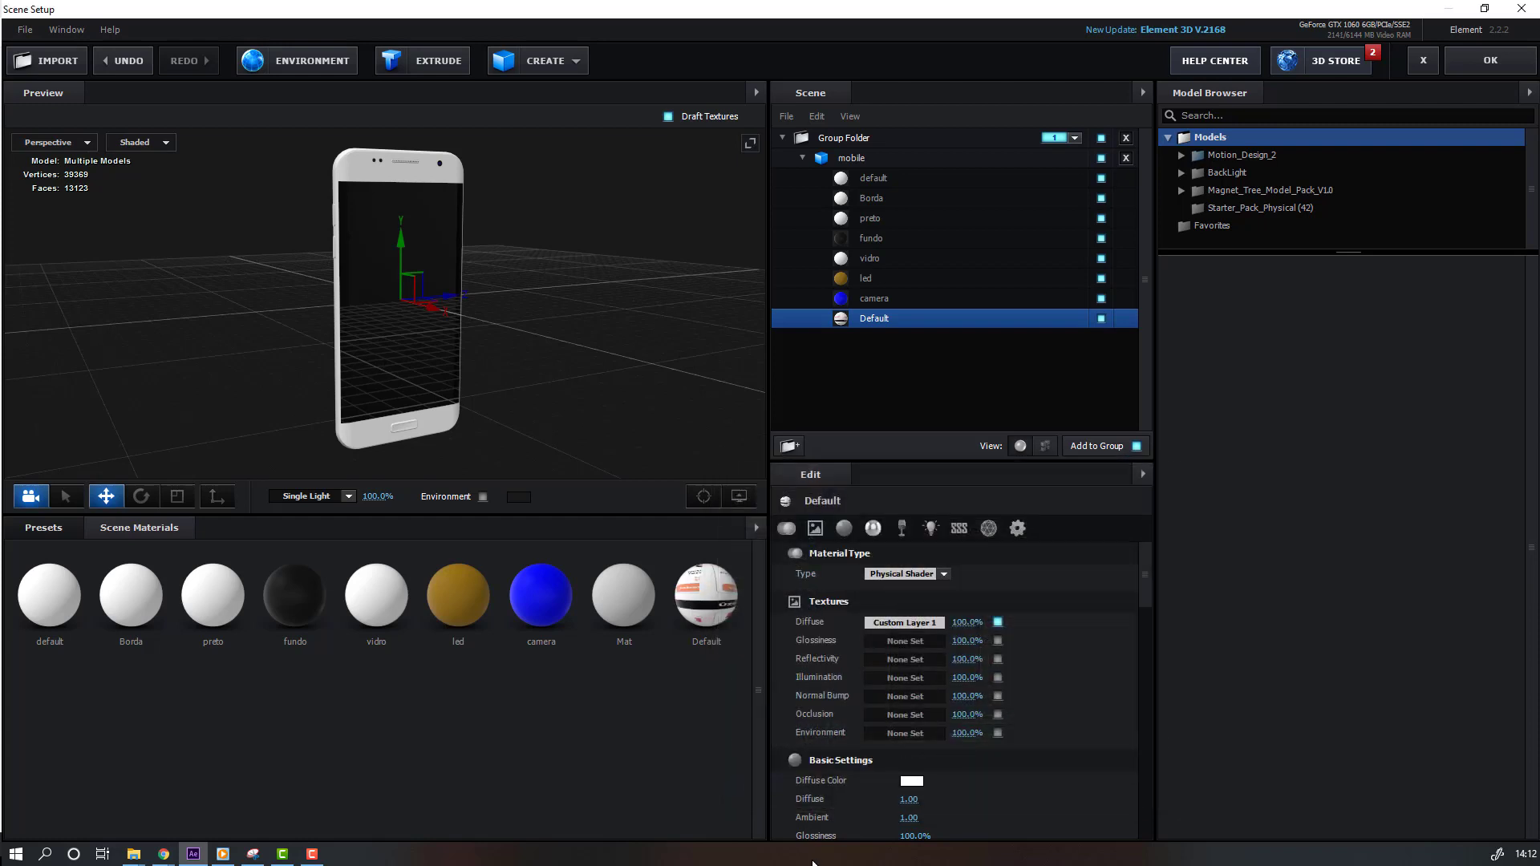
Set the mobile model's UV Texture Mapping to Box Repeat.
left_click(852, 159)
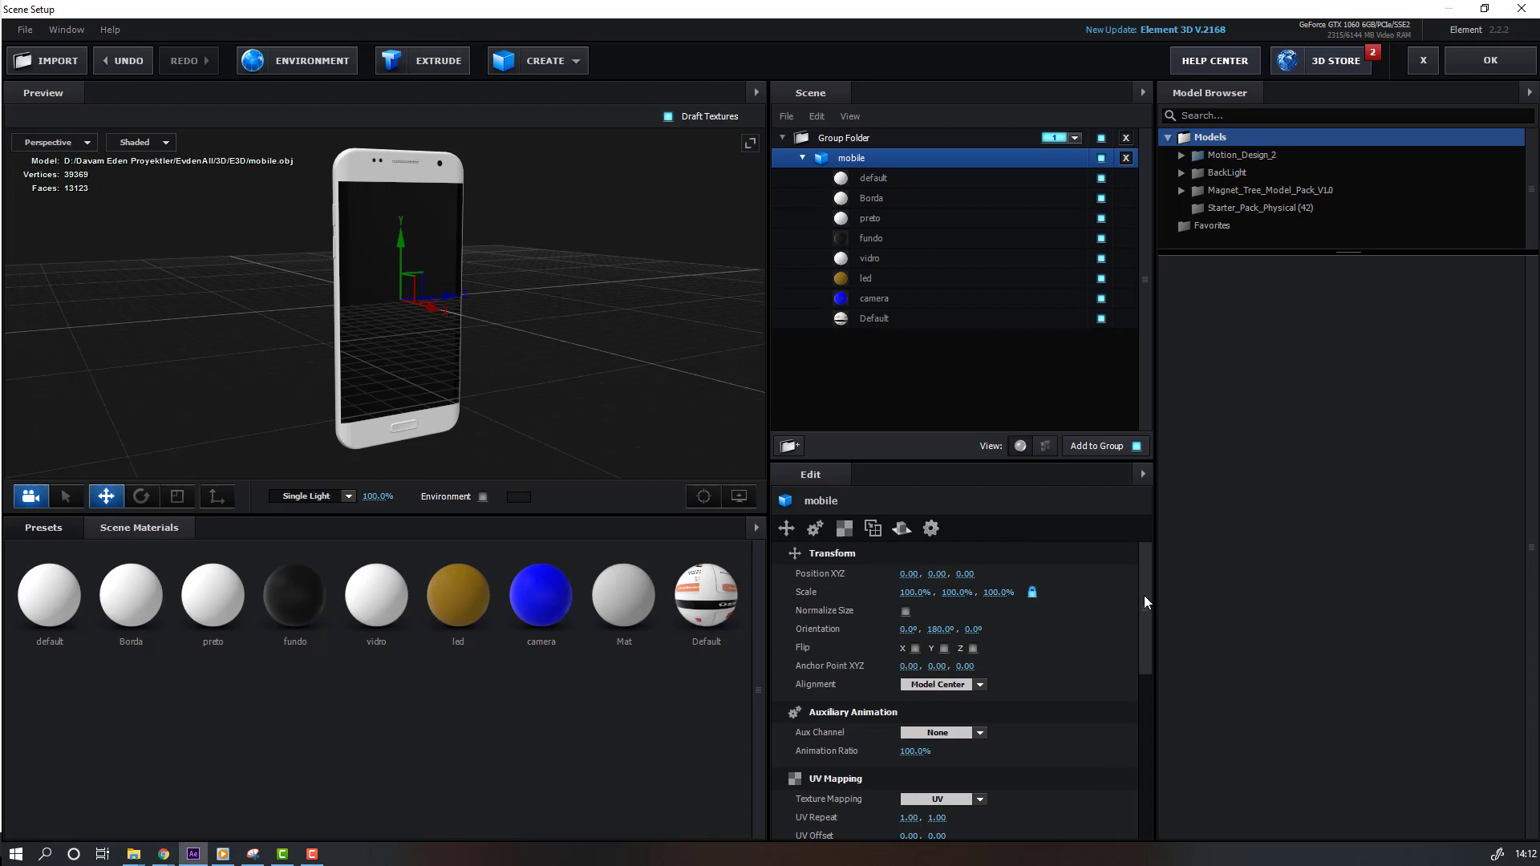
scroll(1149, 634, "down", 3)
scroll(1150, 644, "down", 3)
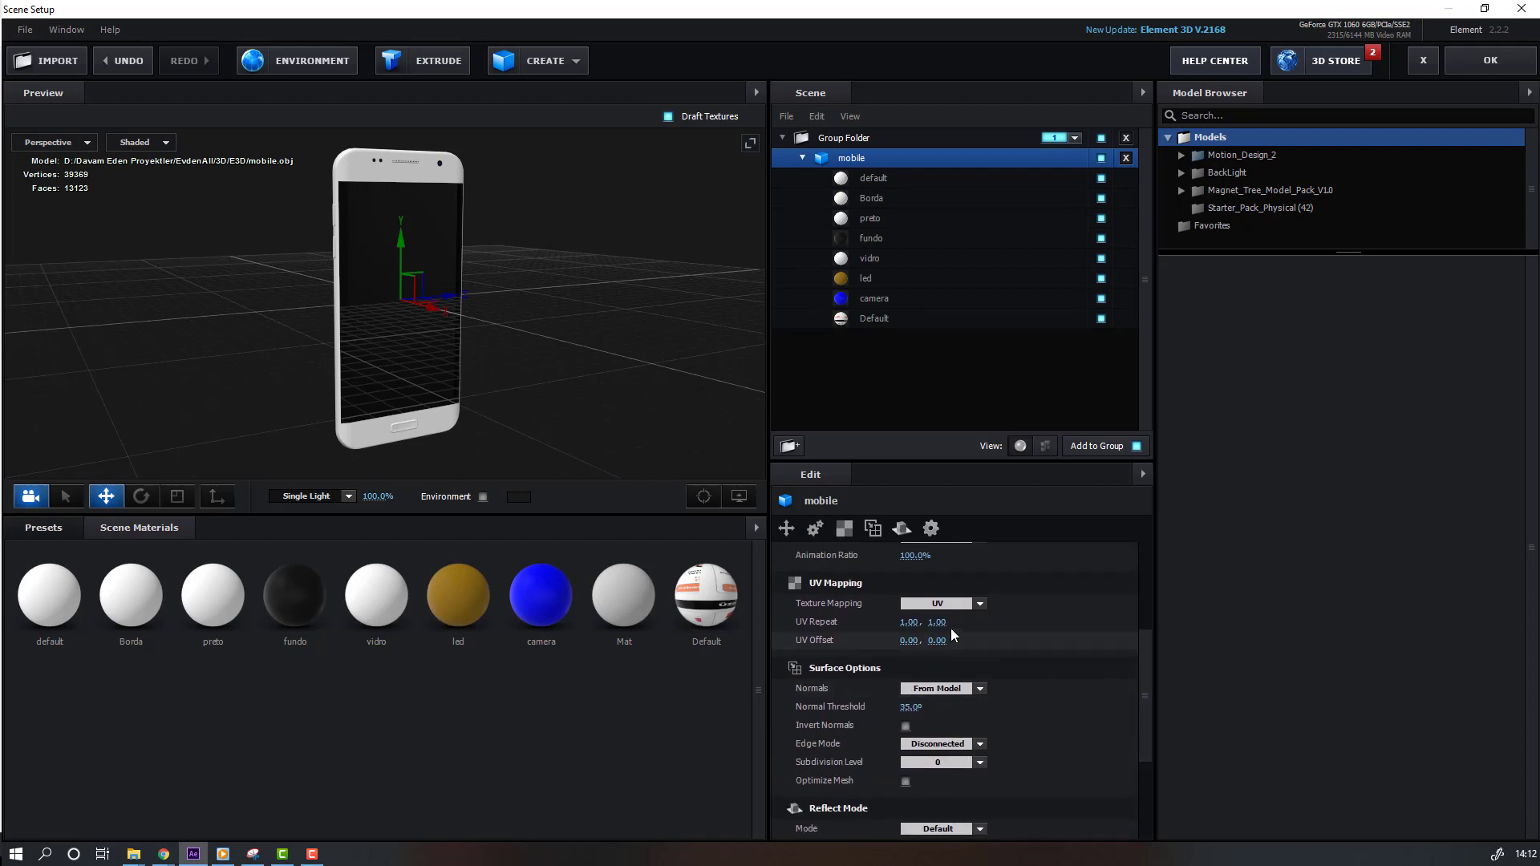
left_click(941, 606)
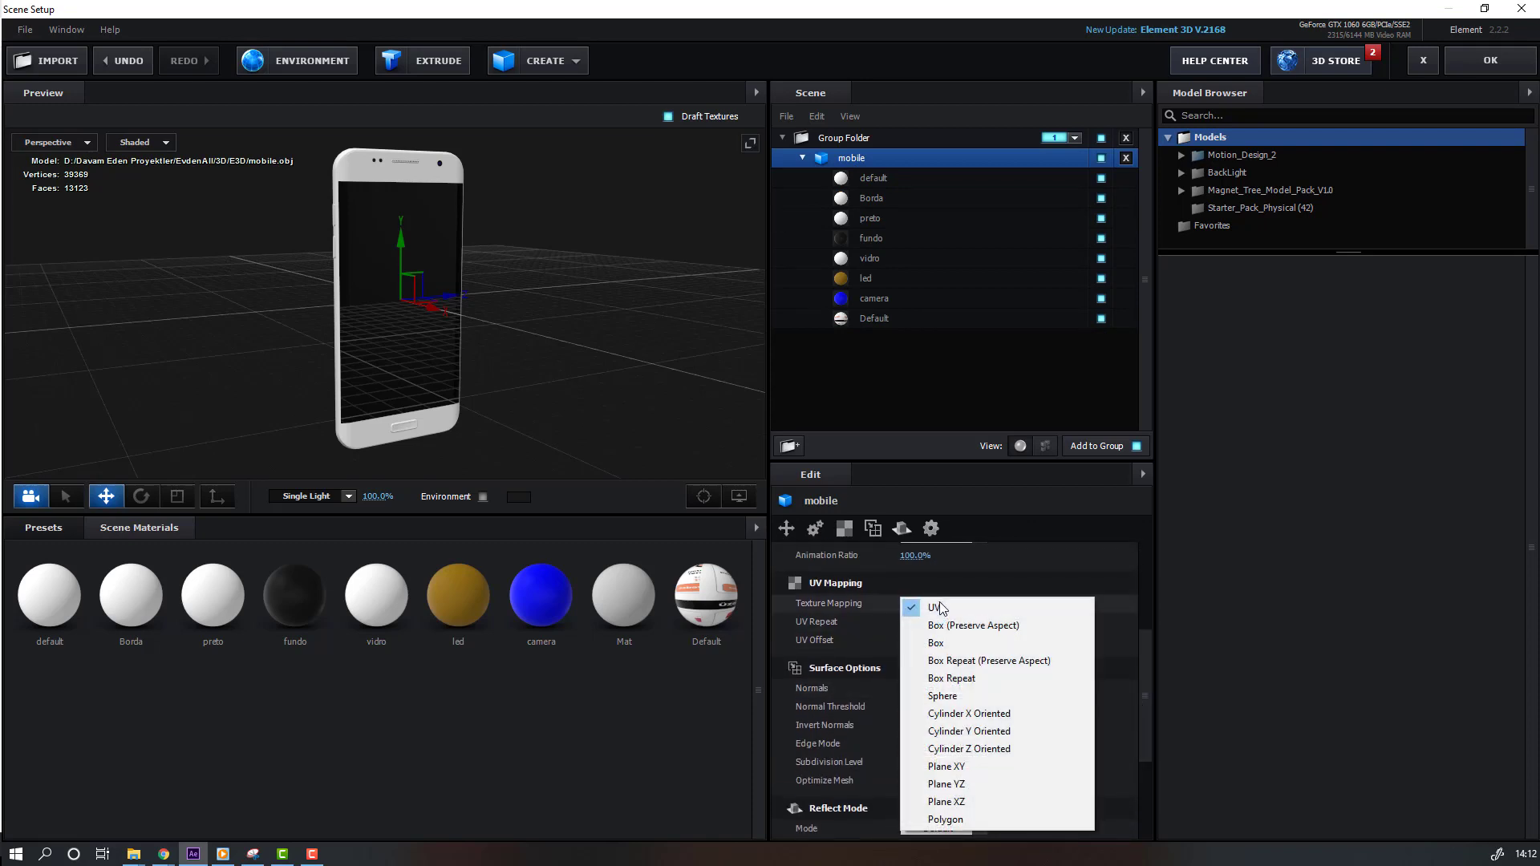
left_click(947, 681)
left_click_drag(305, 404, 570, 331)
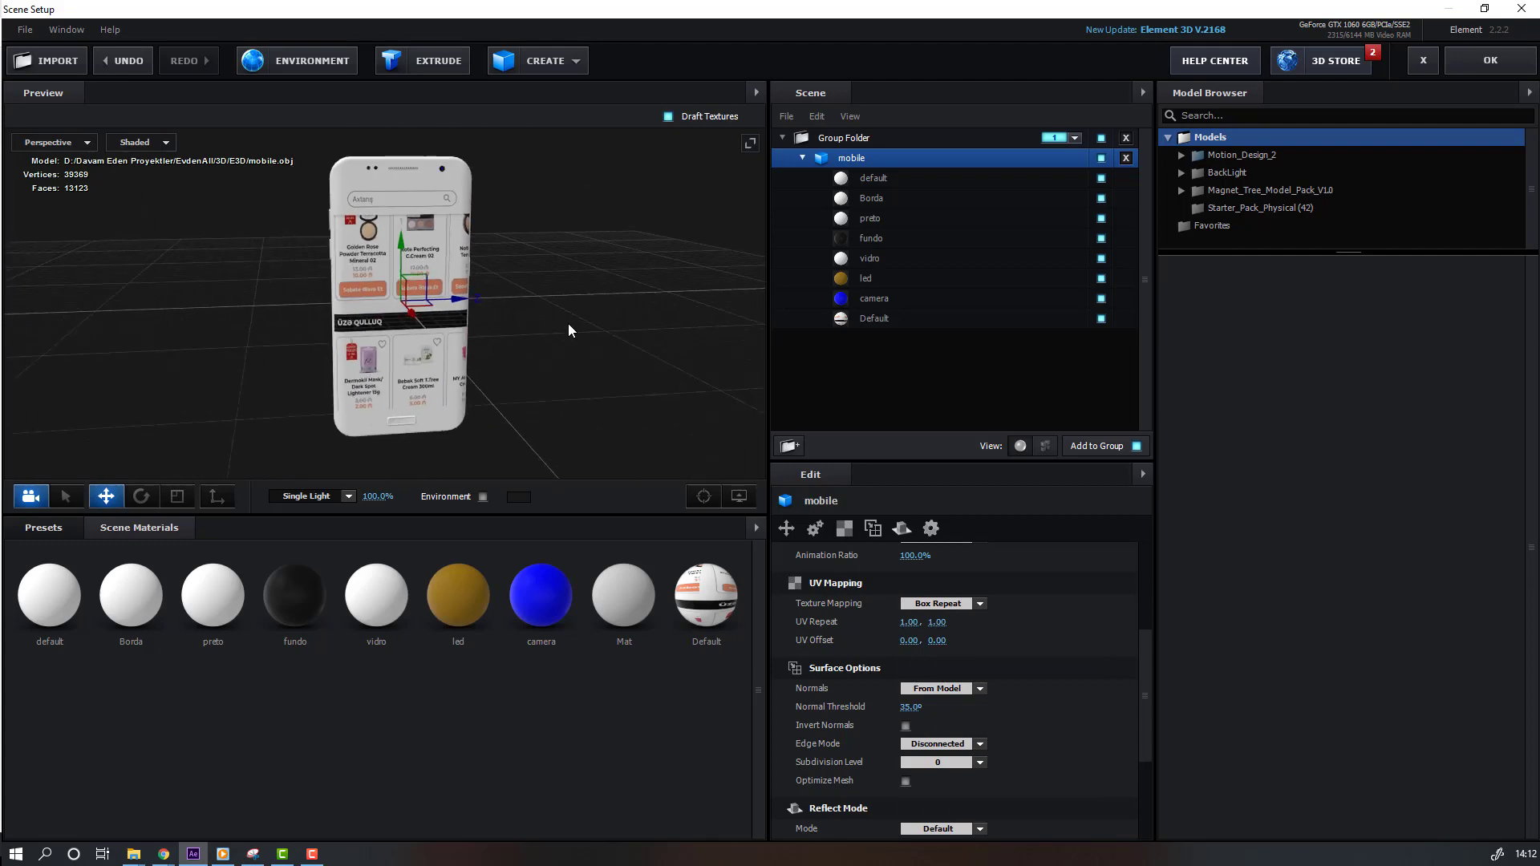
left_click(879, 319)
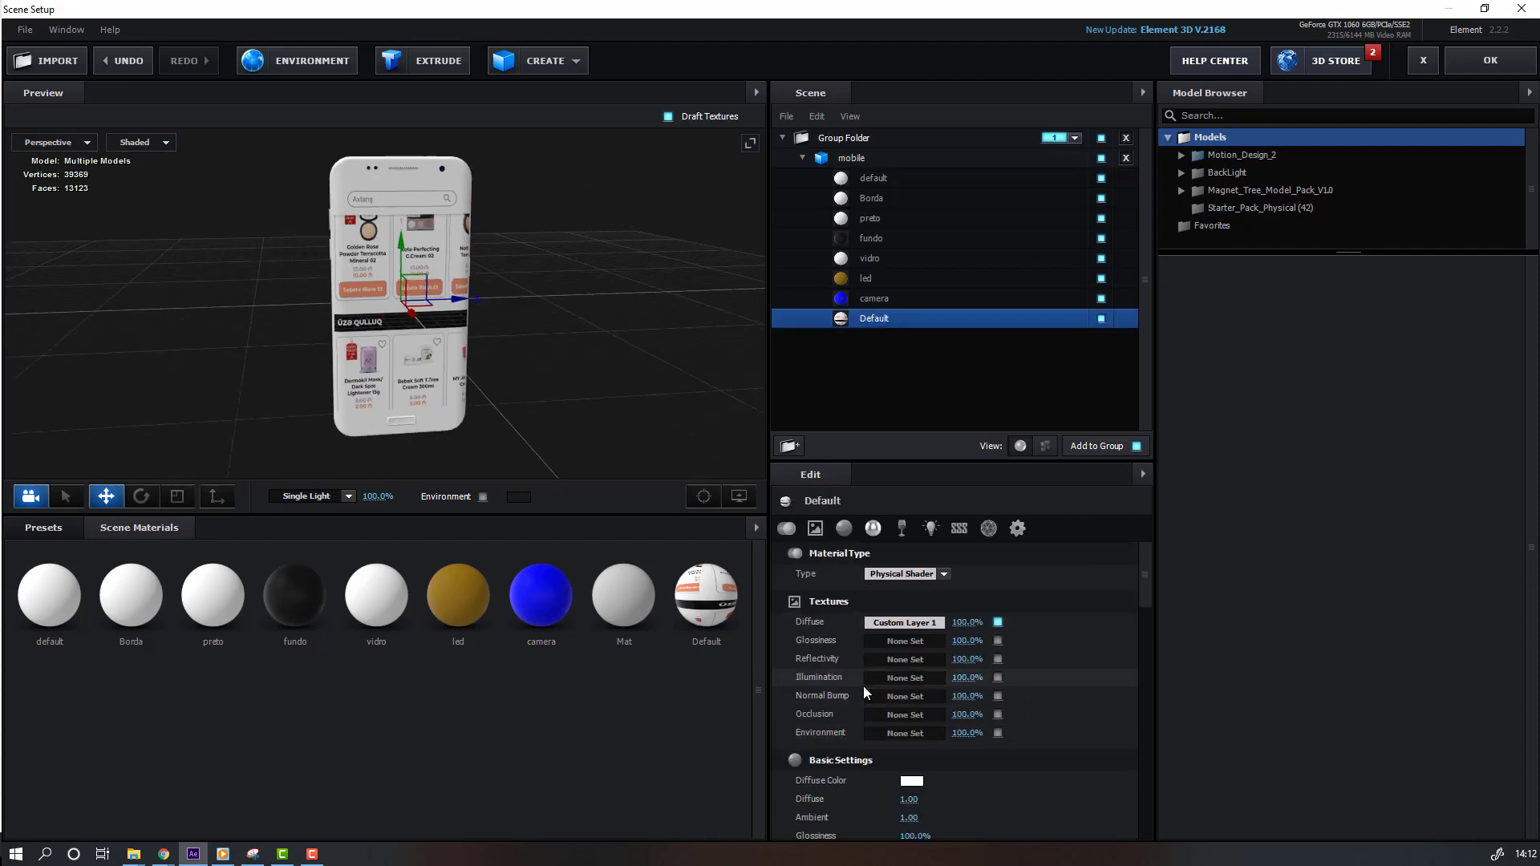
Set the diffuse Custom Layer 1 texture to UV Repeat 1.02 × 1.27 and UV Offset Y -0.13.
scroll(1147, 599, "down", 1)
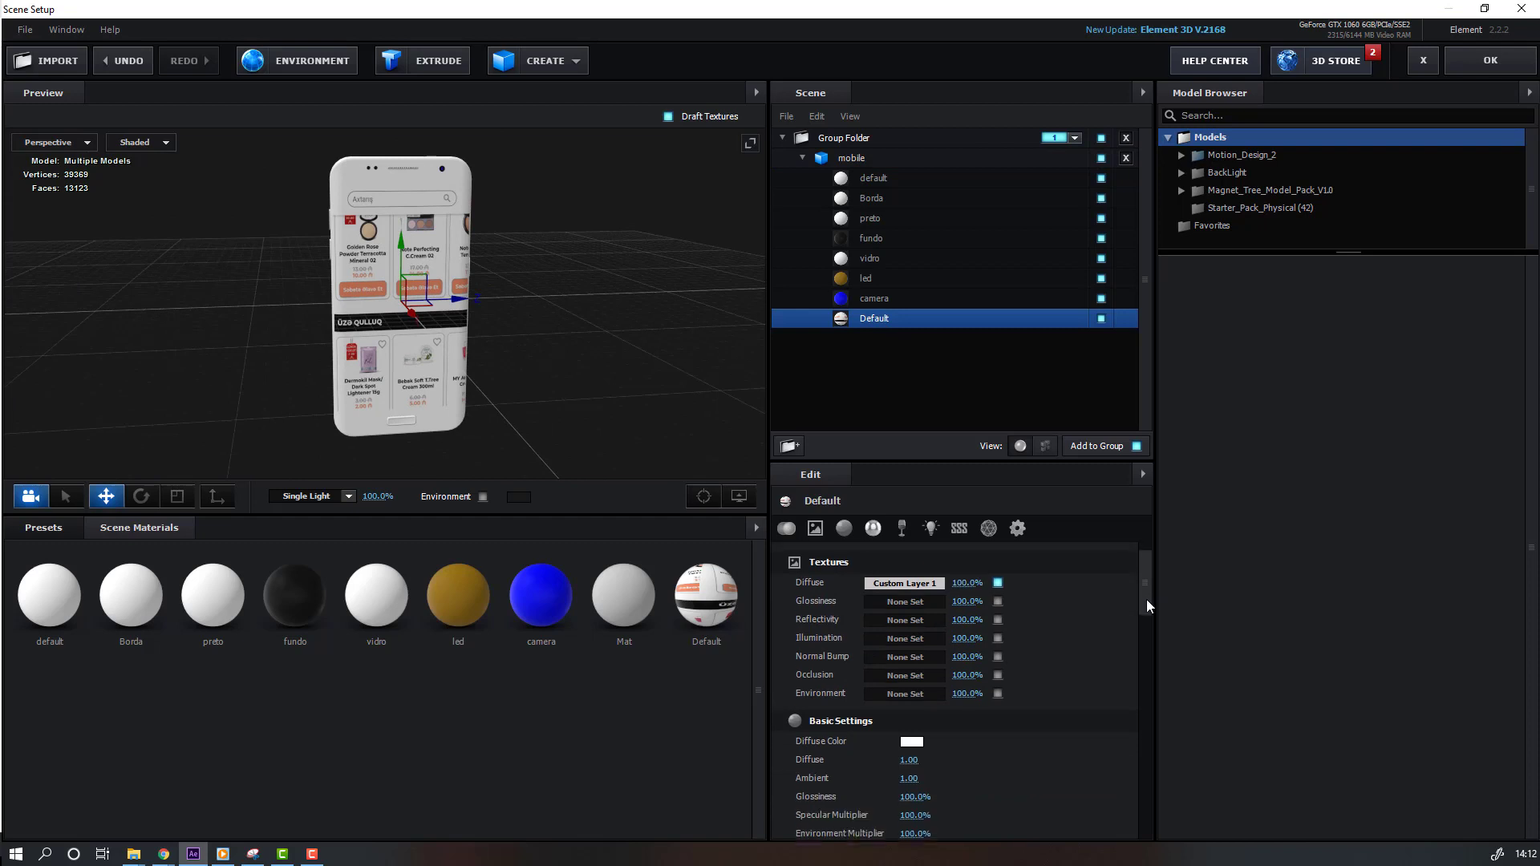
left_click(904, 587)
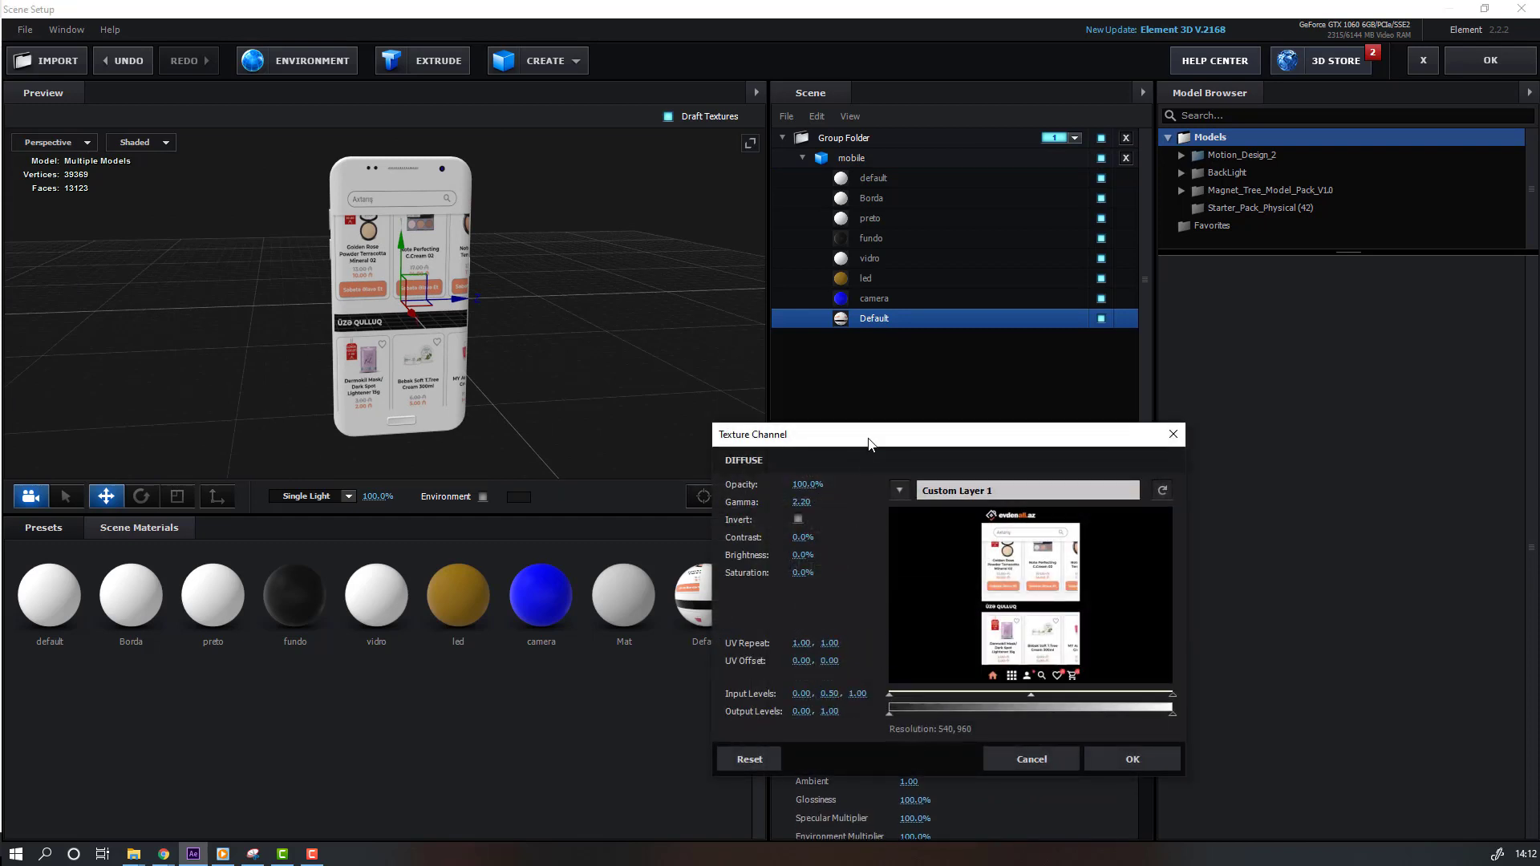
left_click_drag(869, 444, 841, 403)
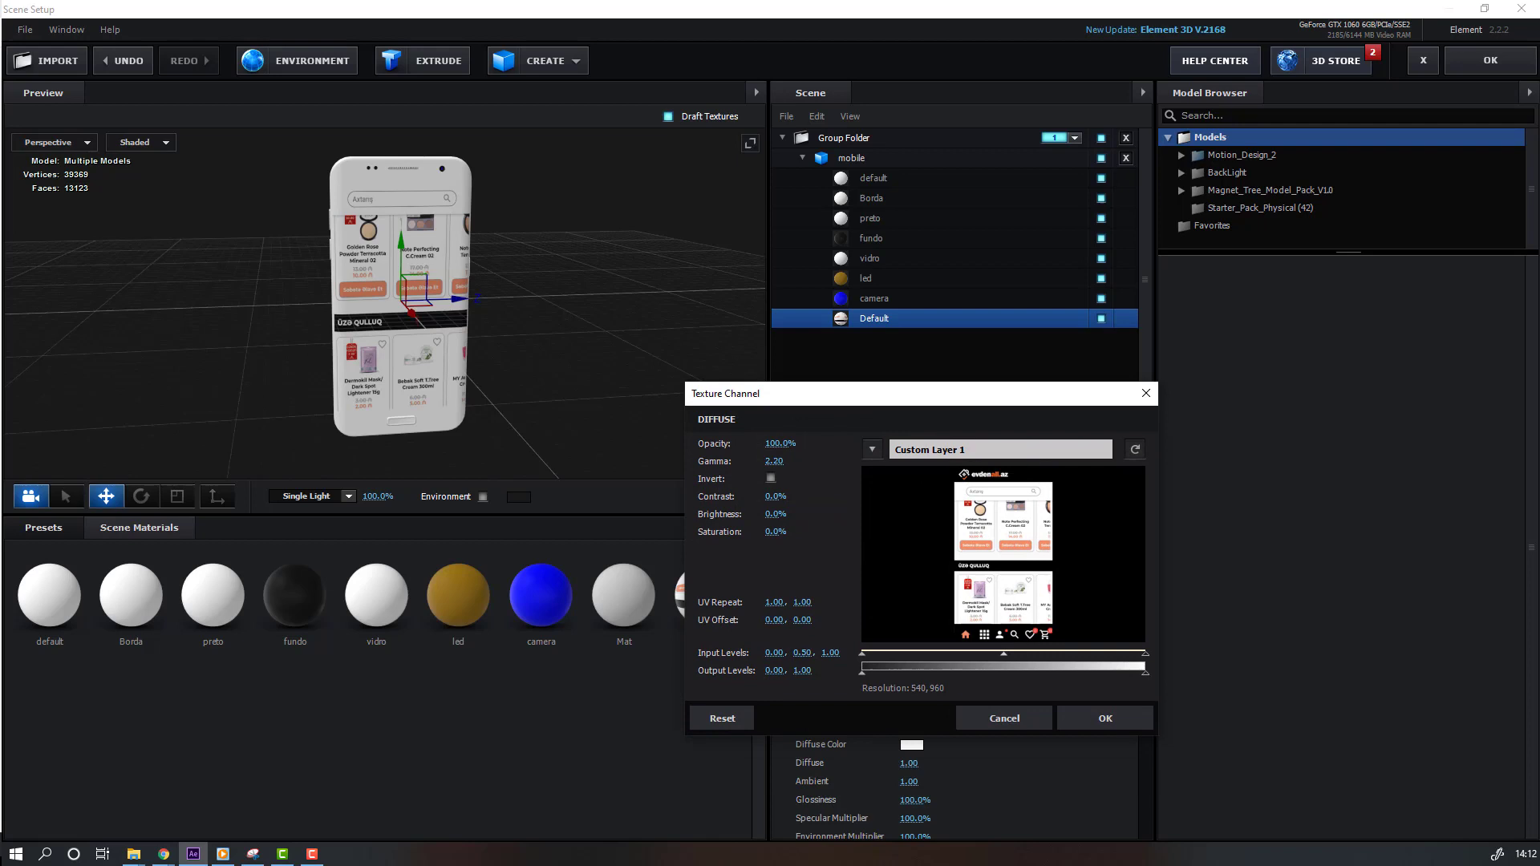
left_click(253, 854)
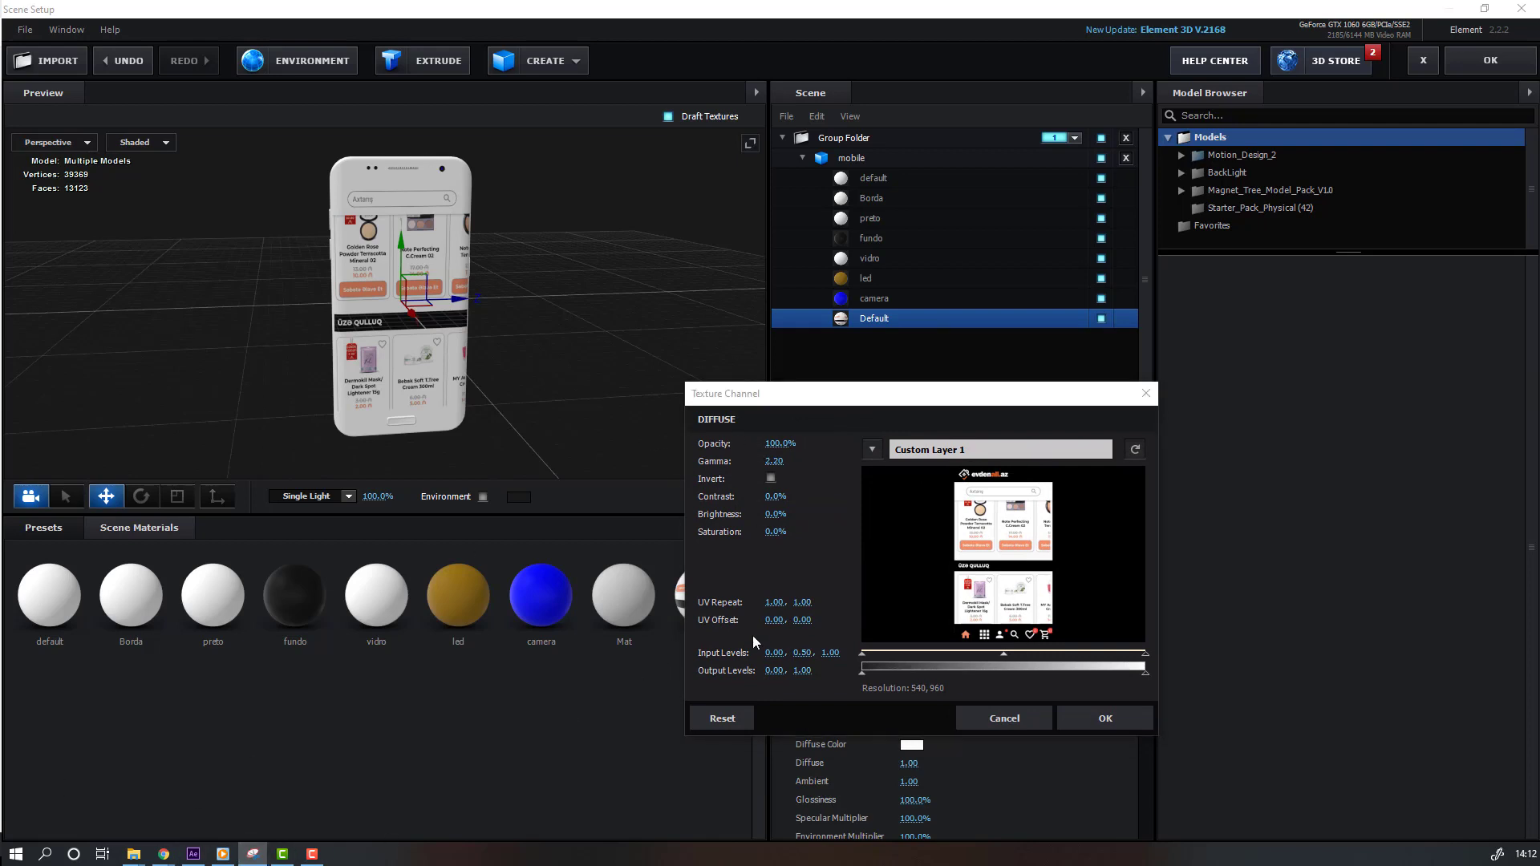
left_click(773, 604)
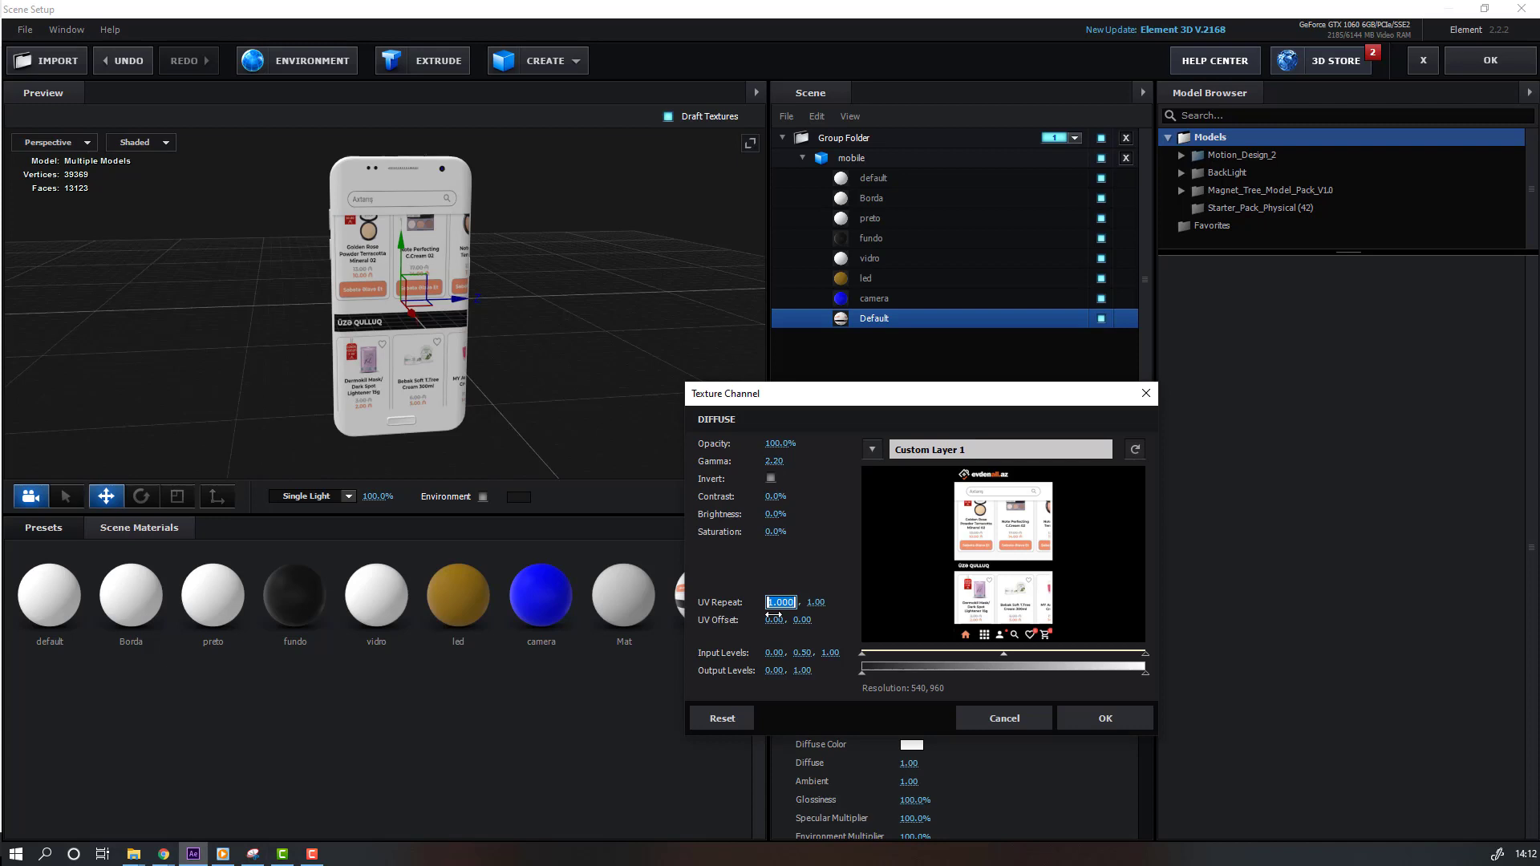
type("1.02")
key("Return")
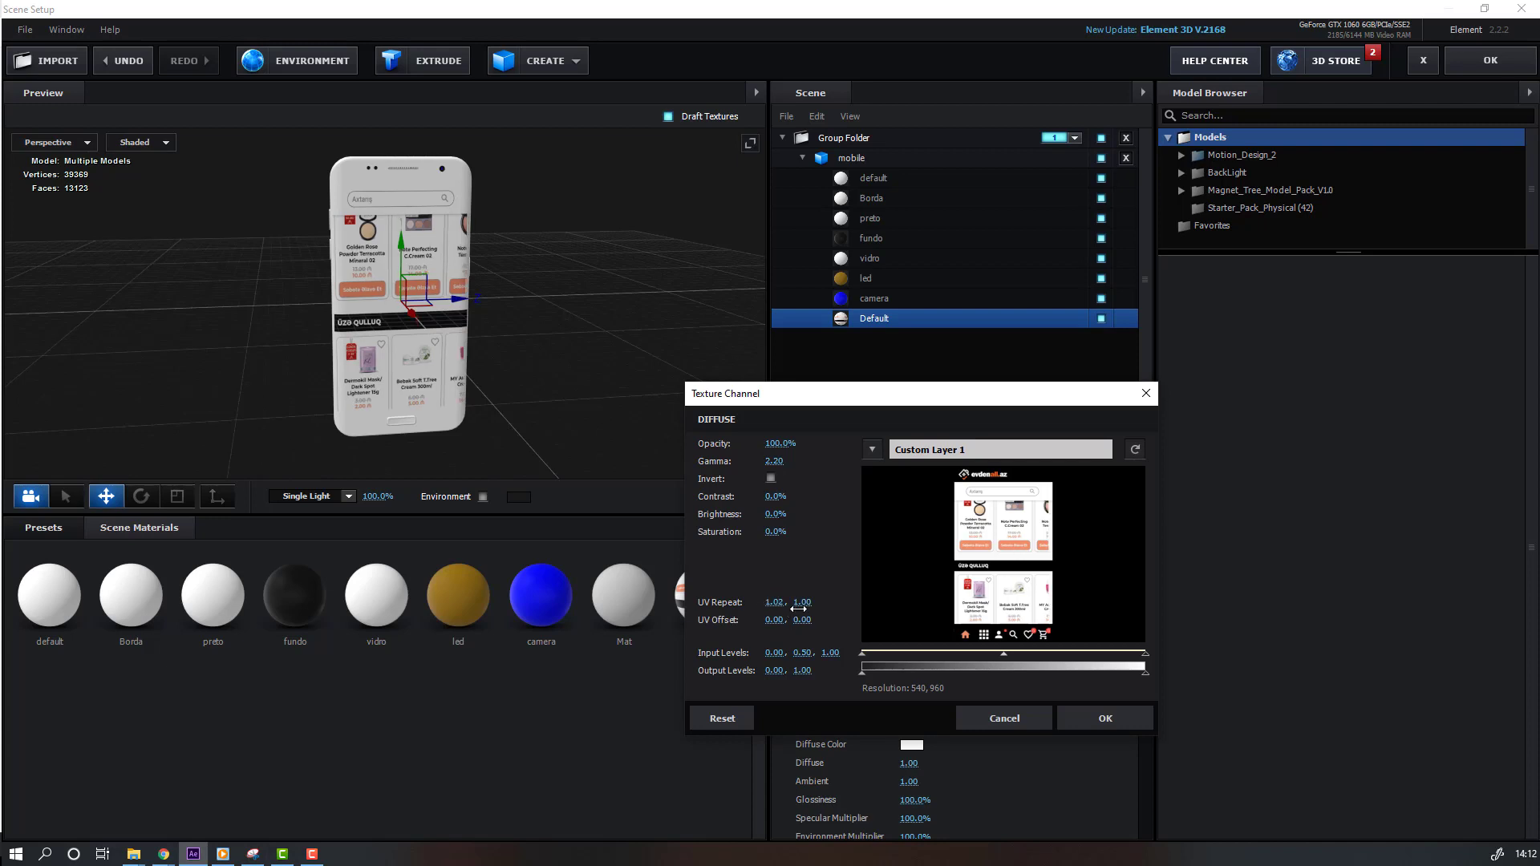
left_click(803, 603)
type("1.27")
key("Return")
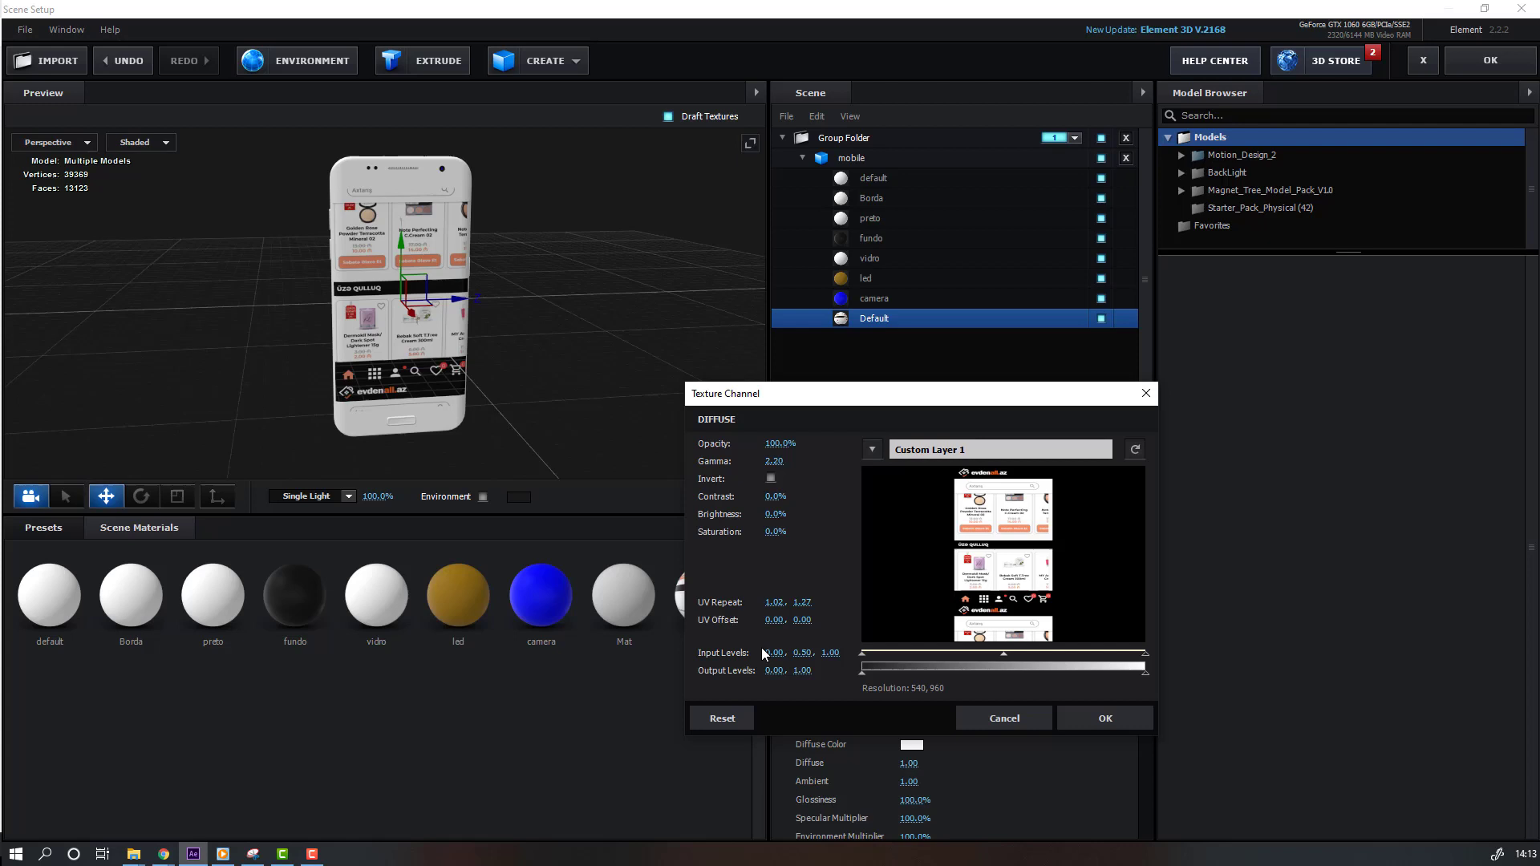
left_click(803, 620)
type("-0.")
key("Return")
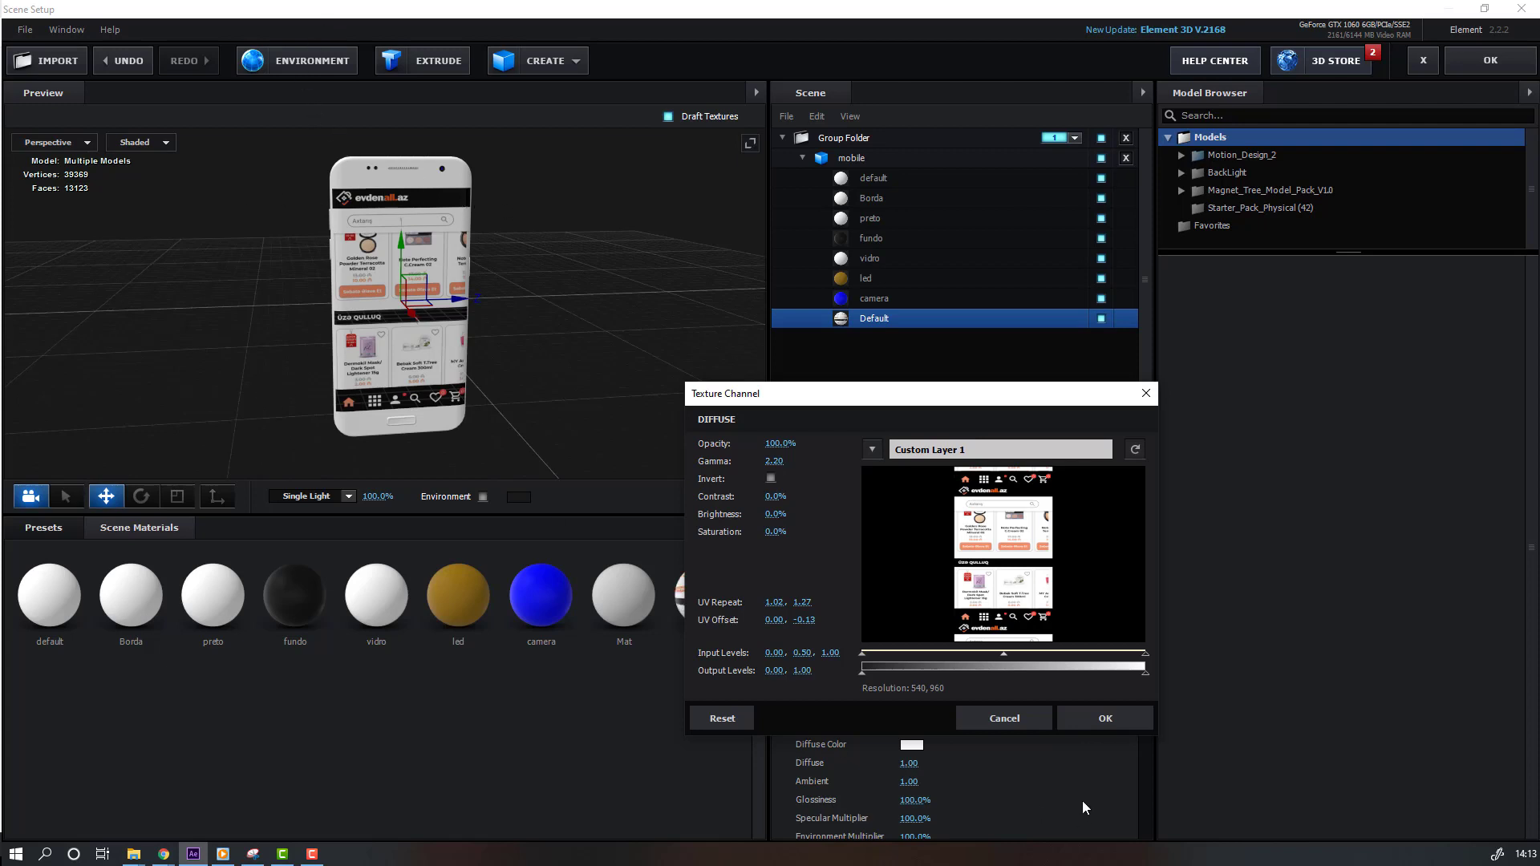
left_click(1105, 718)
Raise the Default material's Environment Multiplier to 300%, trying 200% first.
scroll(253, 339, "up", 5)
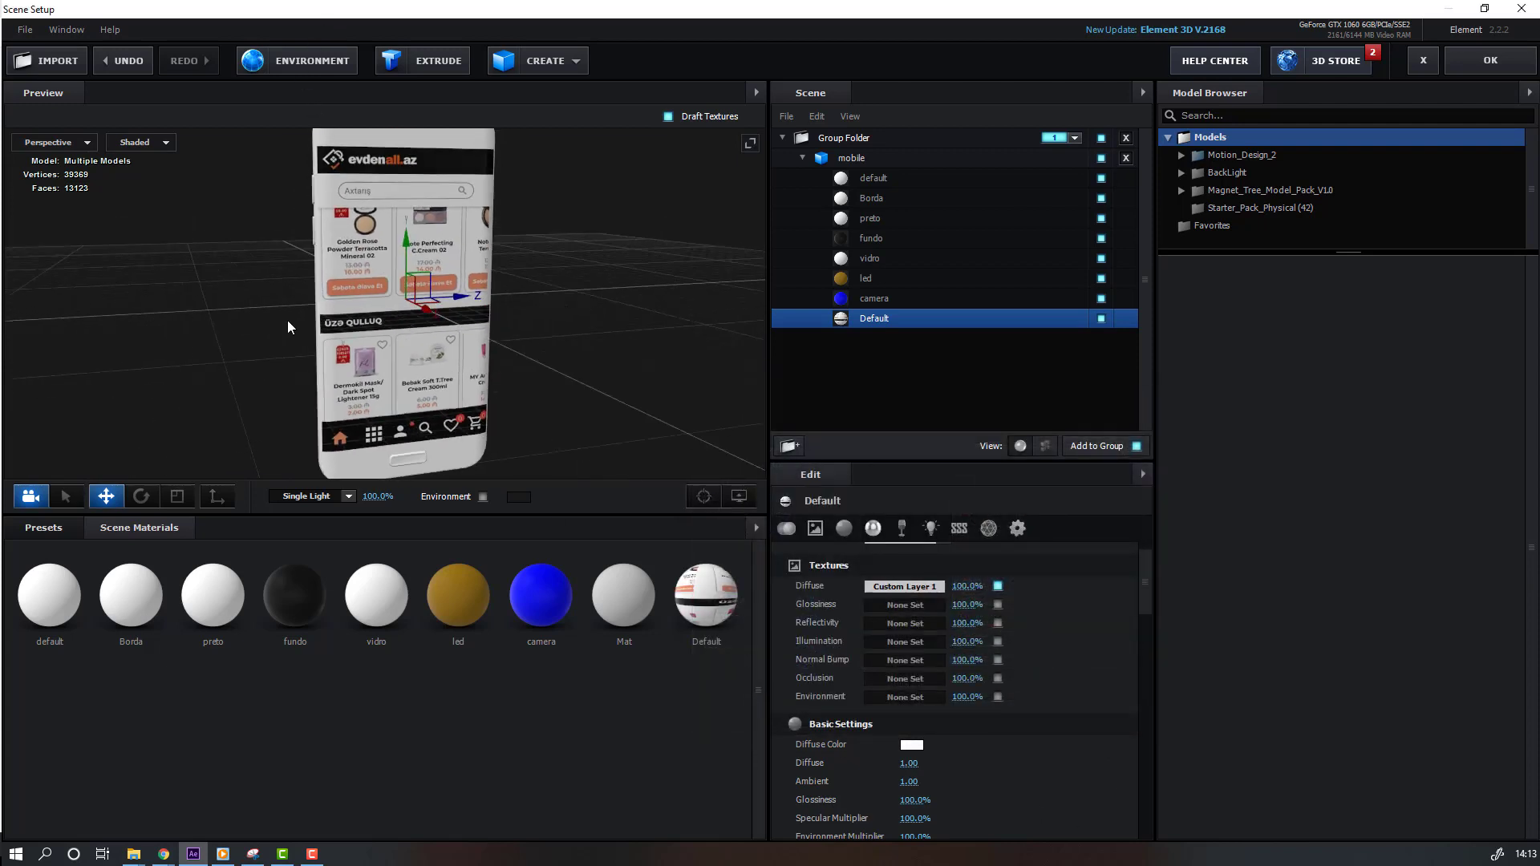
scroll(287, 326, "down", 2)
scroll(840, 709, "down", 3)
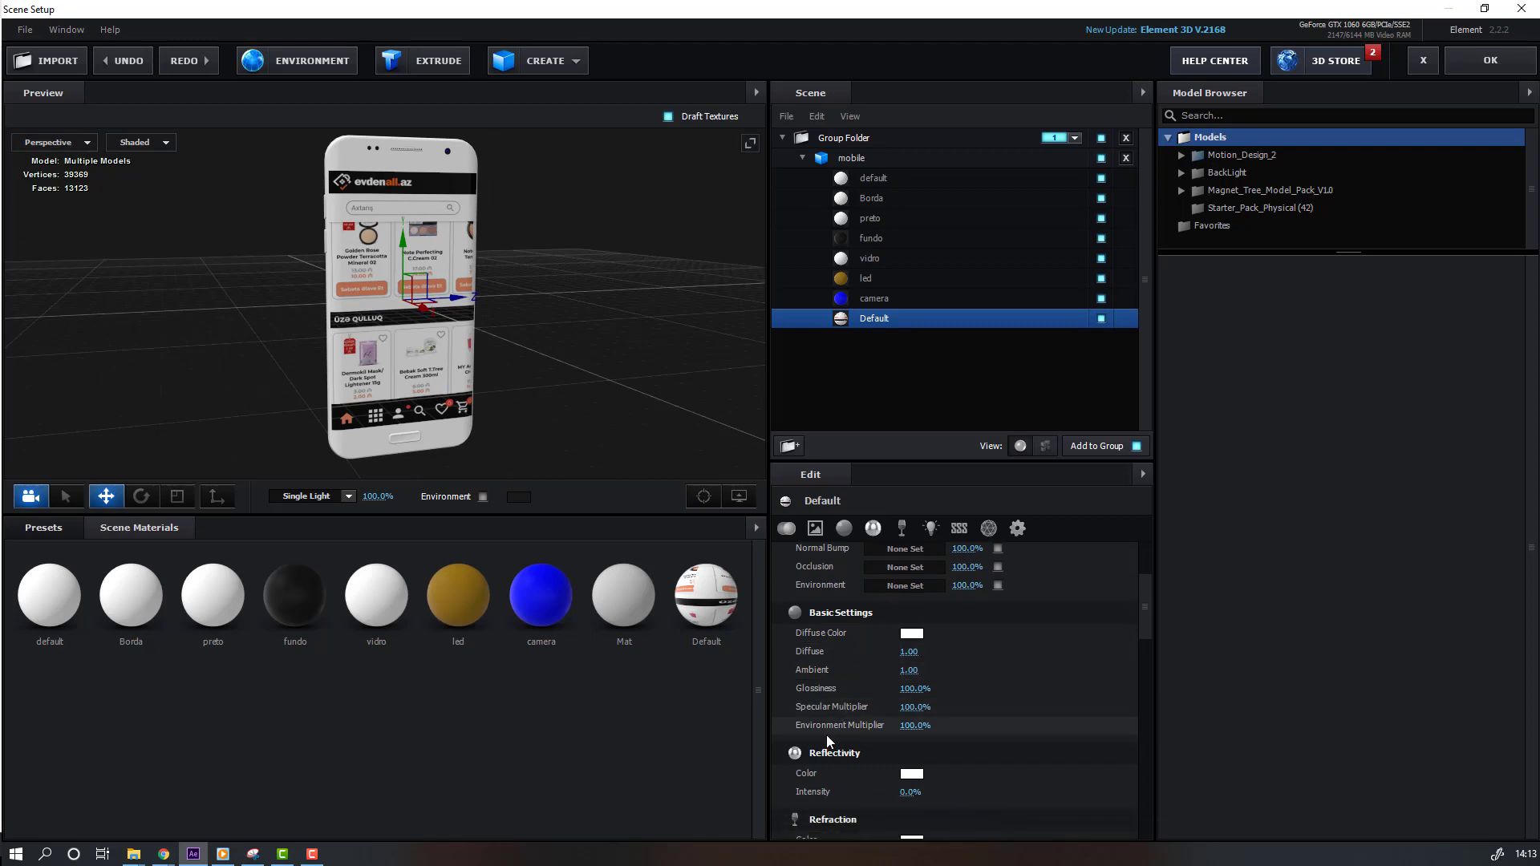
left_click(909, 726)
type("200")
key("Return")
left_click_drag(459, 366, 358, 312)
left_click(912, 725)
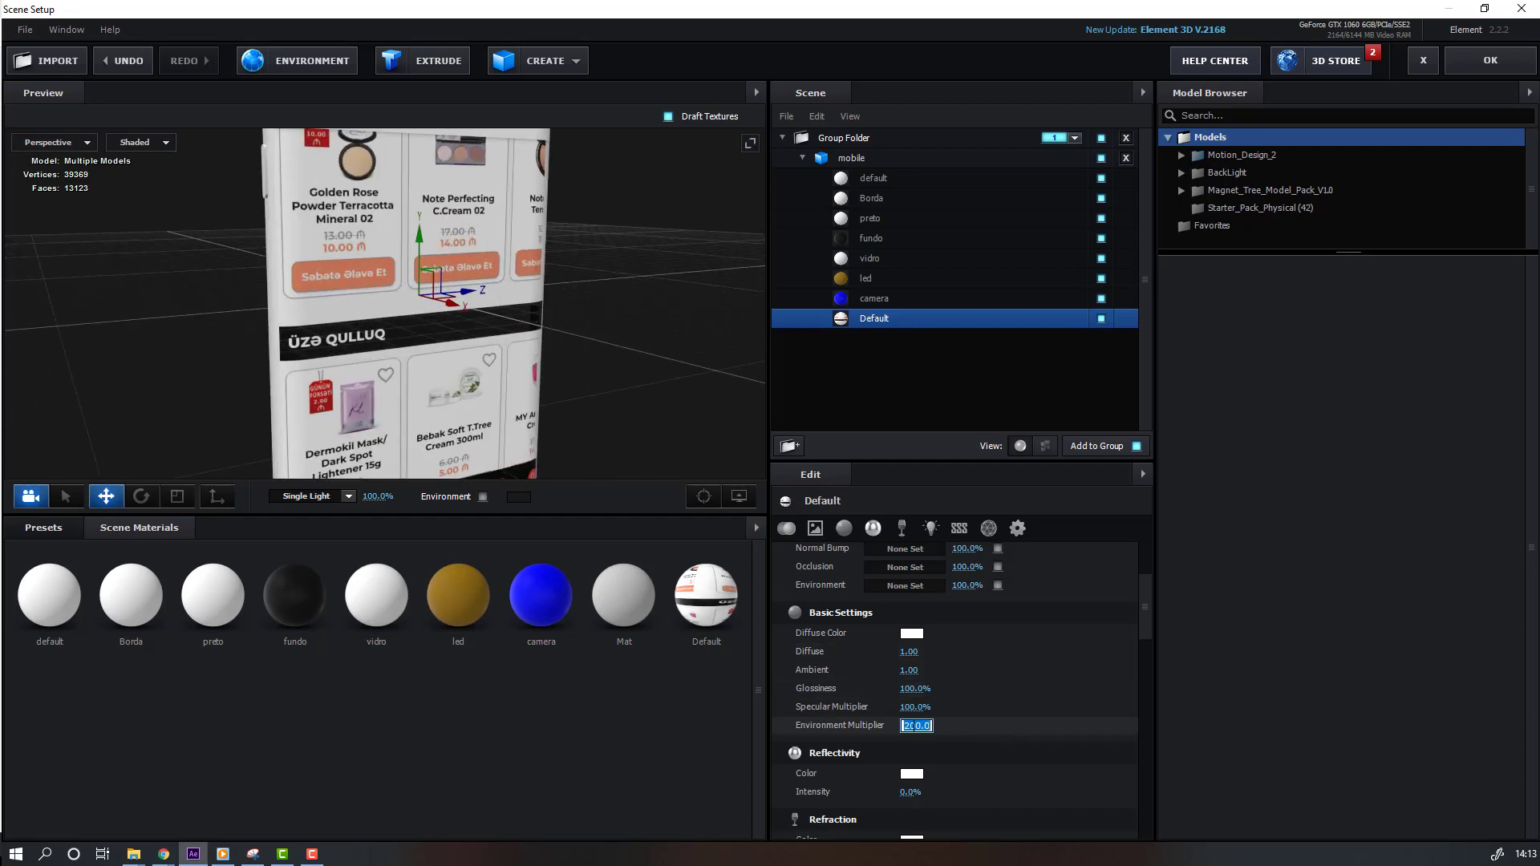
type("300")
key("Return")
scroll(331, 262, "down", 6)
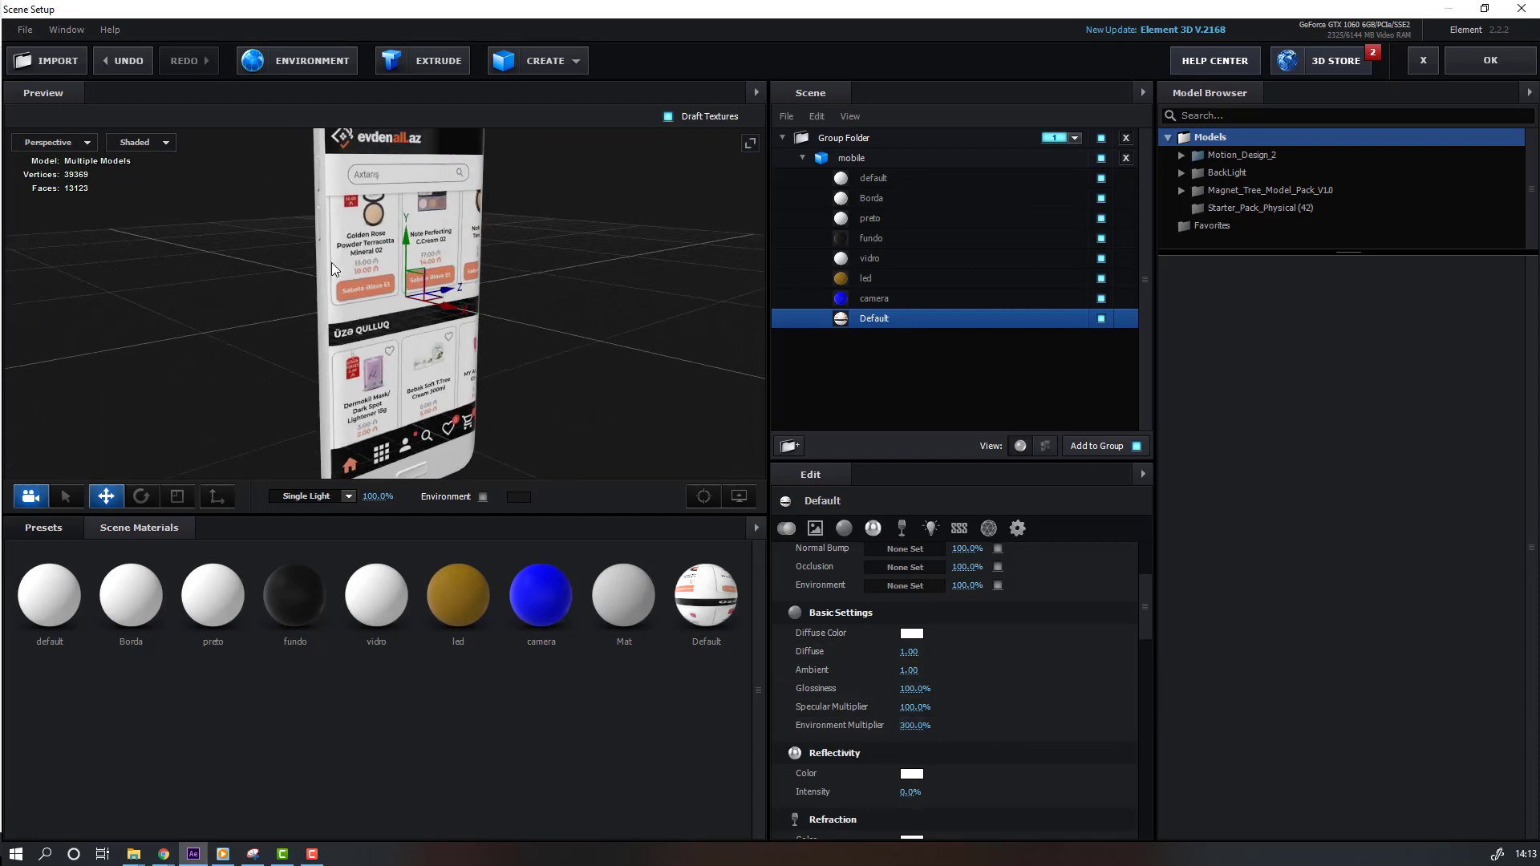
left_click_drag(288, 279, 286, 266)
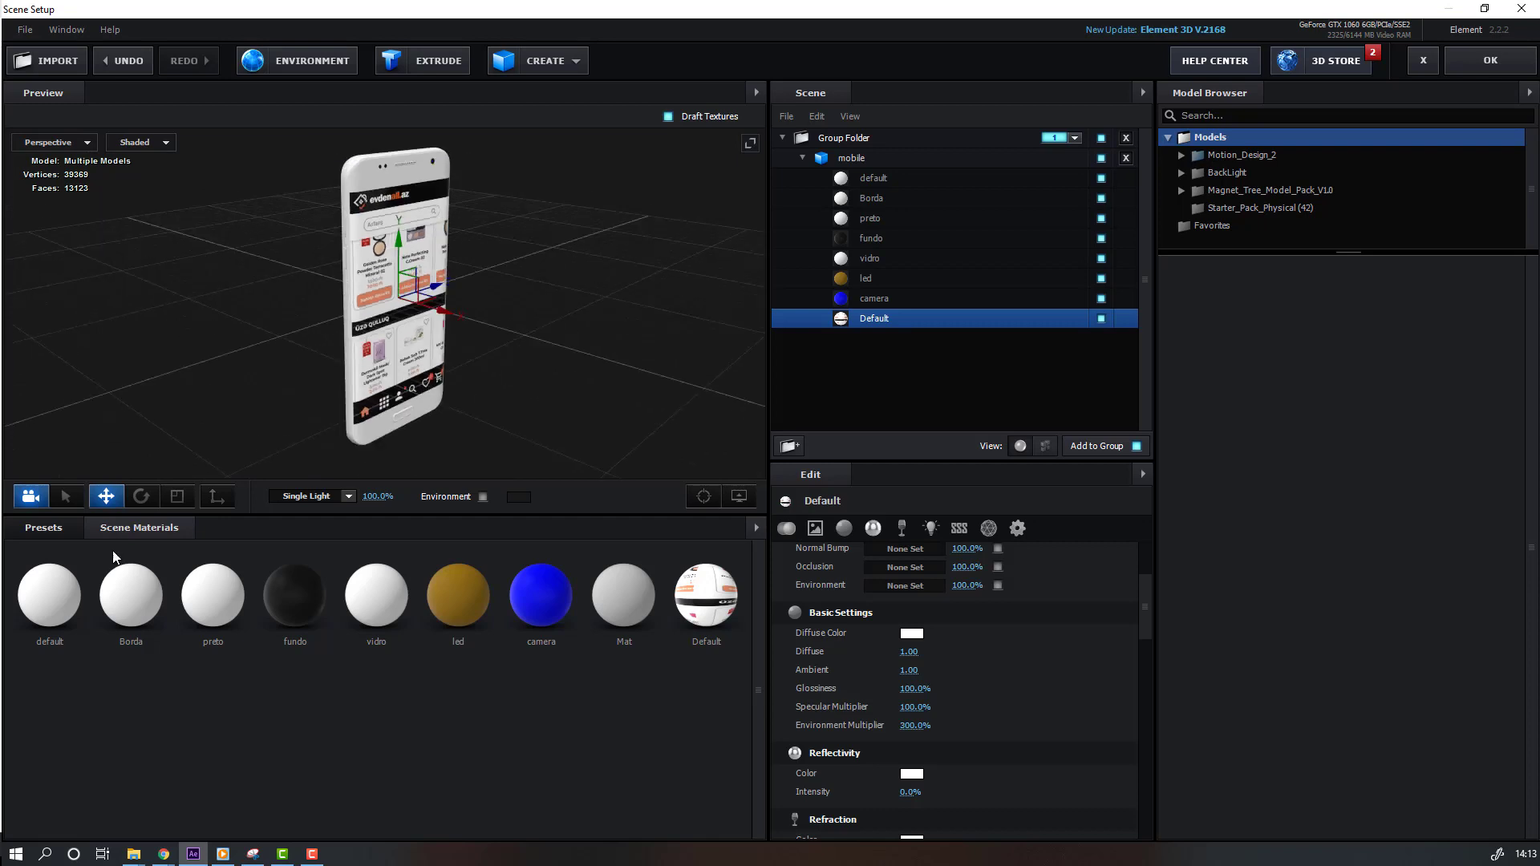
Apply the Physical Black_Gloss preset to the preto, default and Borda parts, and Glass to the vidro lens.
left_click(44, 533)
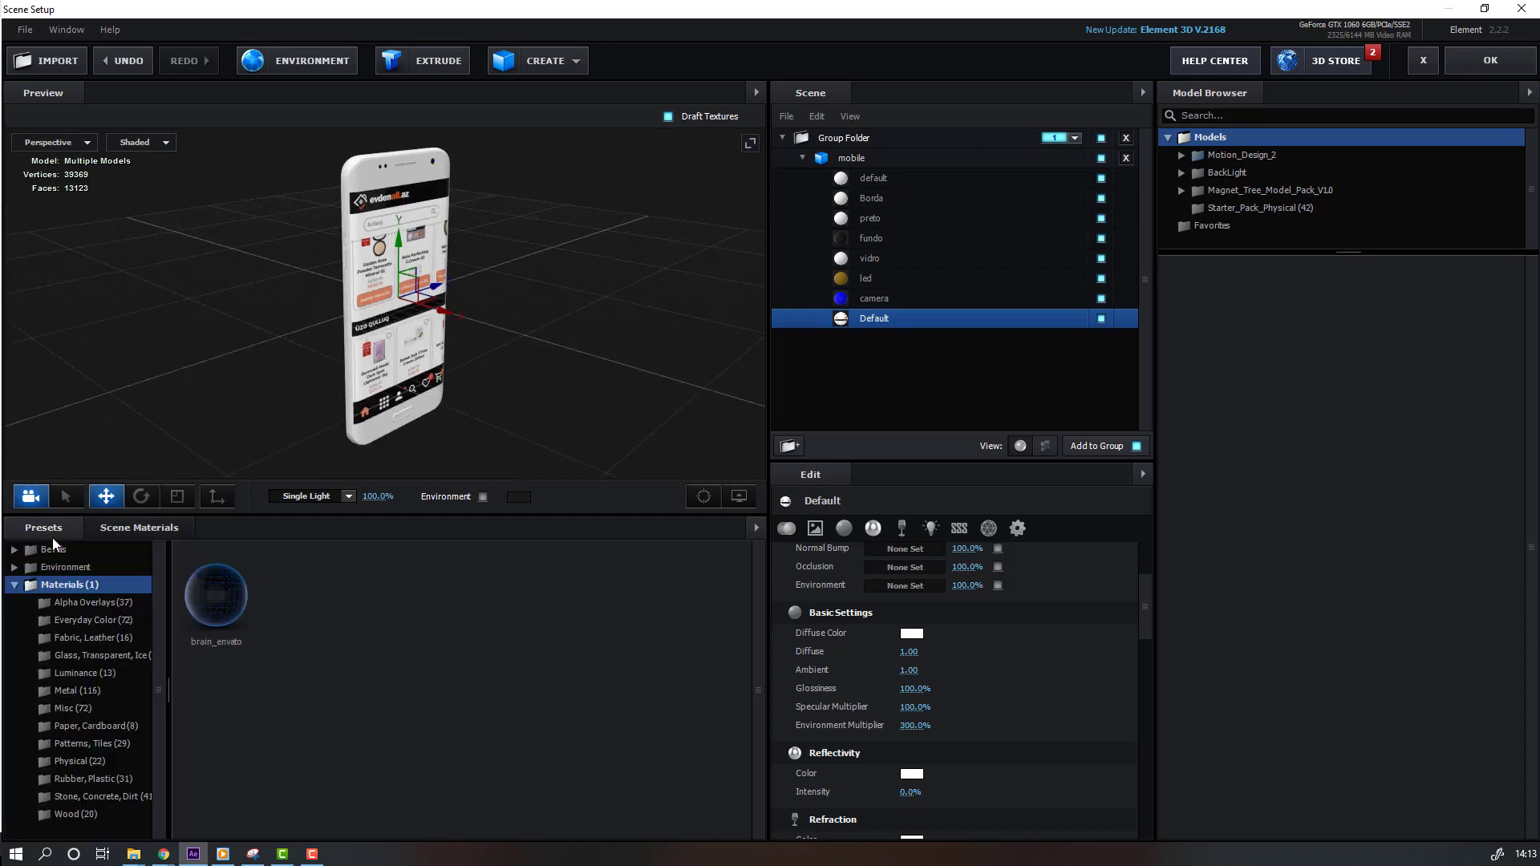
left_click(59, 762)
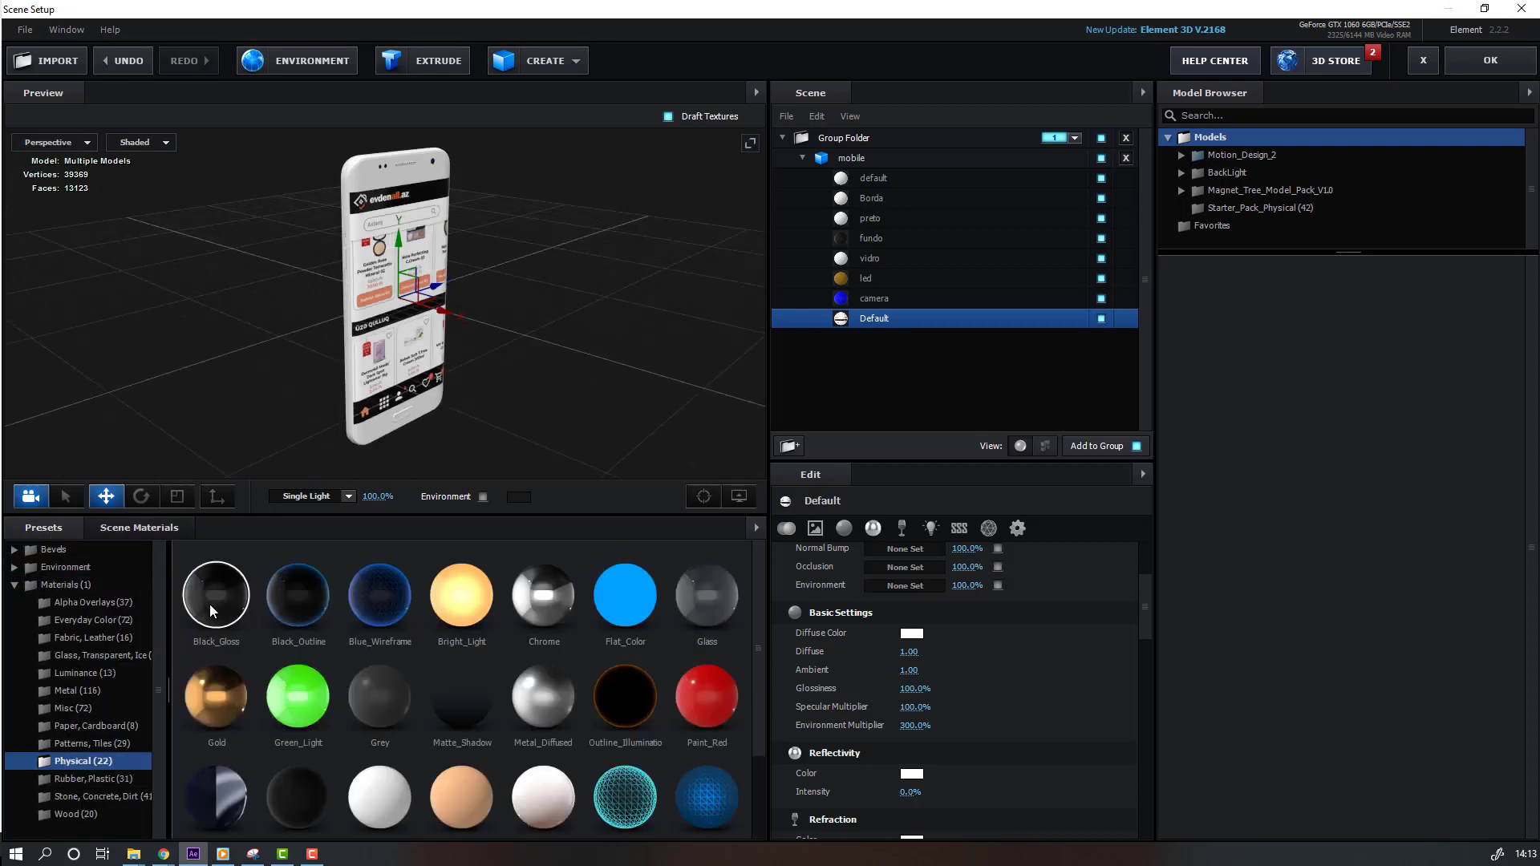
left_click_drag(385, 377, 473, 377)
left_click_drag(217, 593, 362, 351)
left_click_drag(216, 595, 309, 211)
left_click_drag(435, 280, 326, 282)
scroll(315, 257, "up", 5)
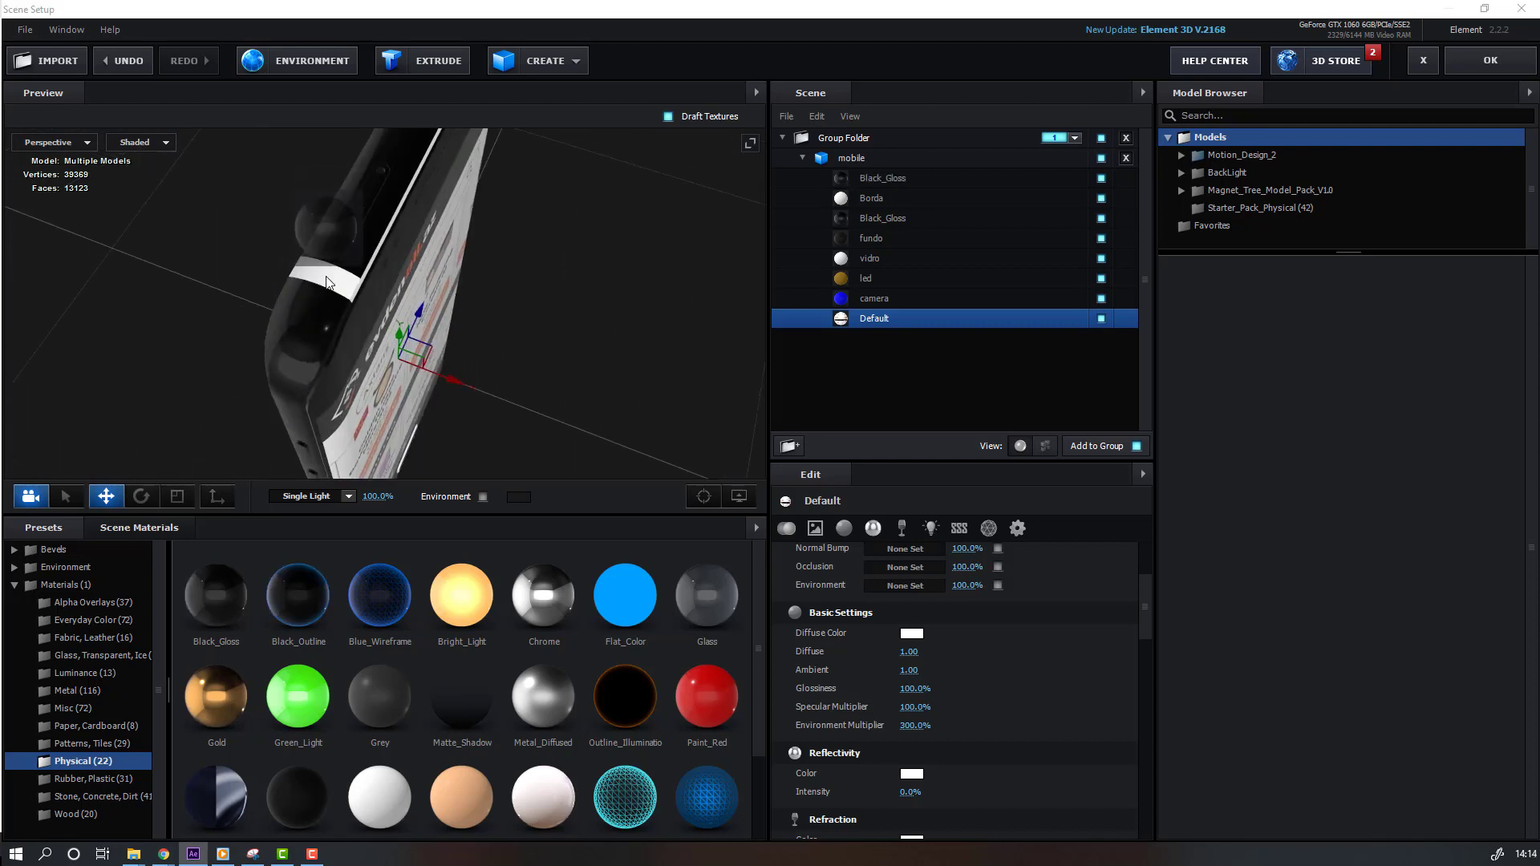
left_click_drag(326, 282, 449, 253)
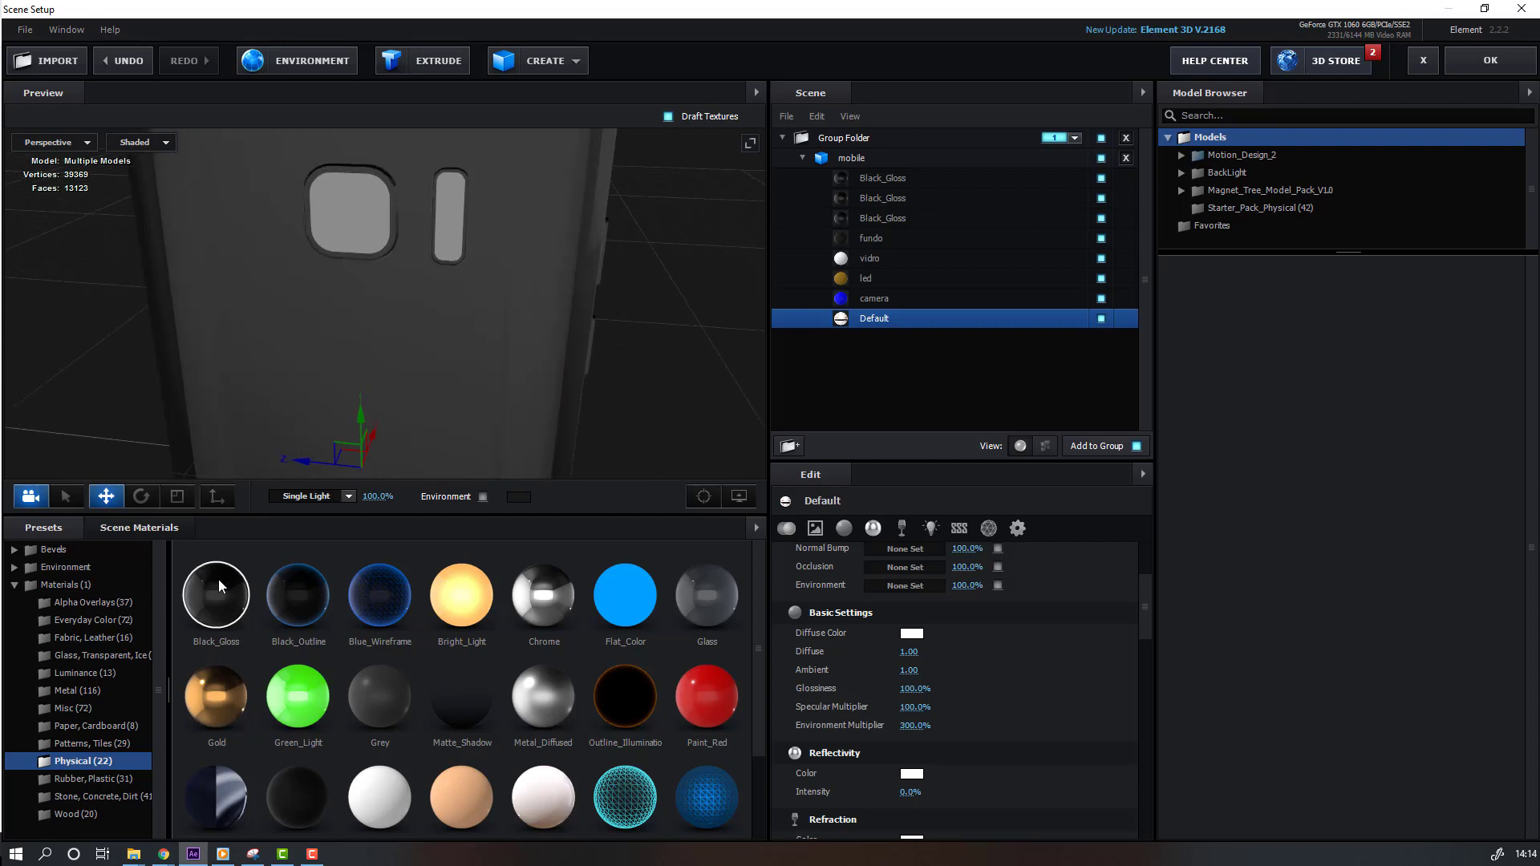
left_click_drag(217, 594, 360, 253)
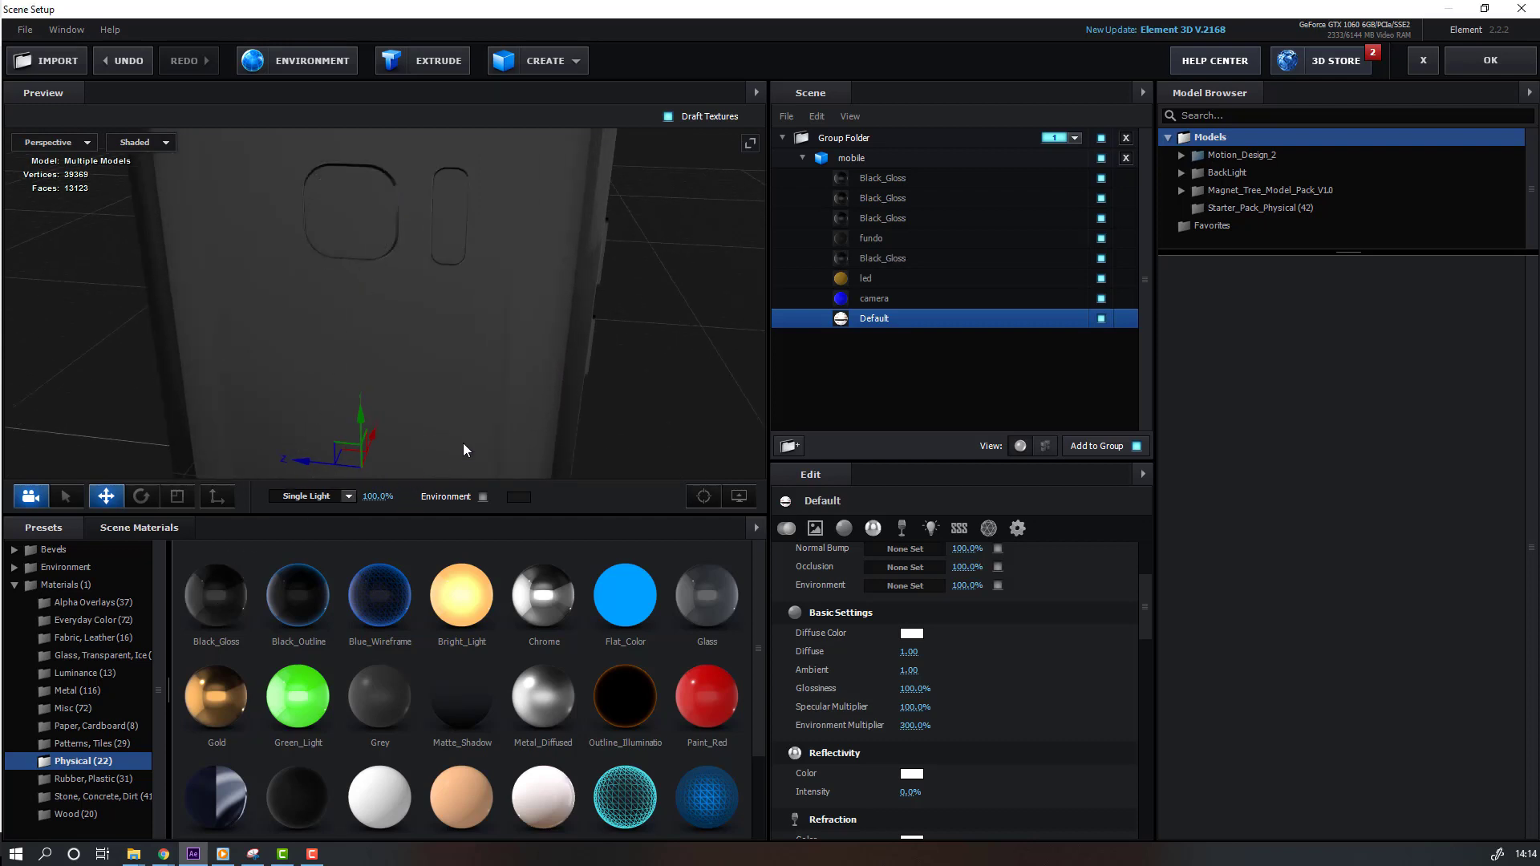
left_click_drag(708, 621, 505, 333)
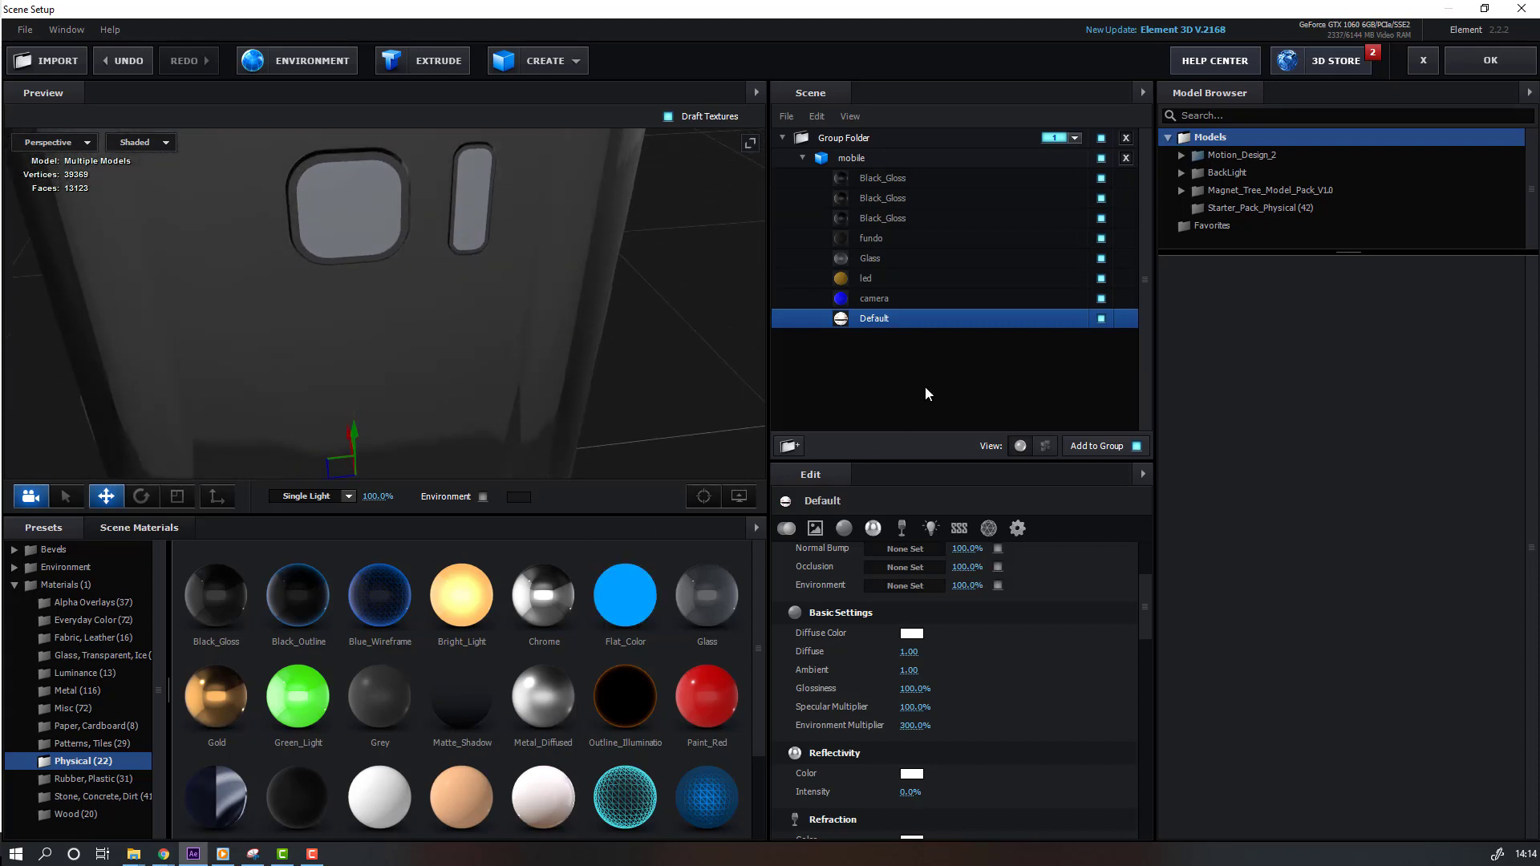
Lower the Glass material's Force Opacity to make it partly see-through, and apply Bright_Light to the led.
left_click(872, 258)
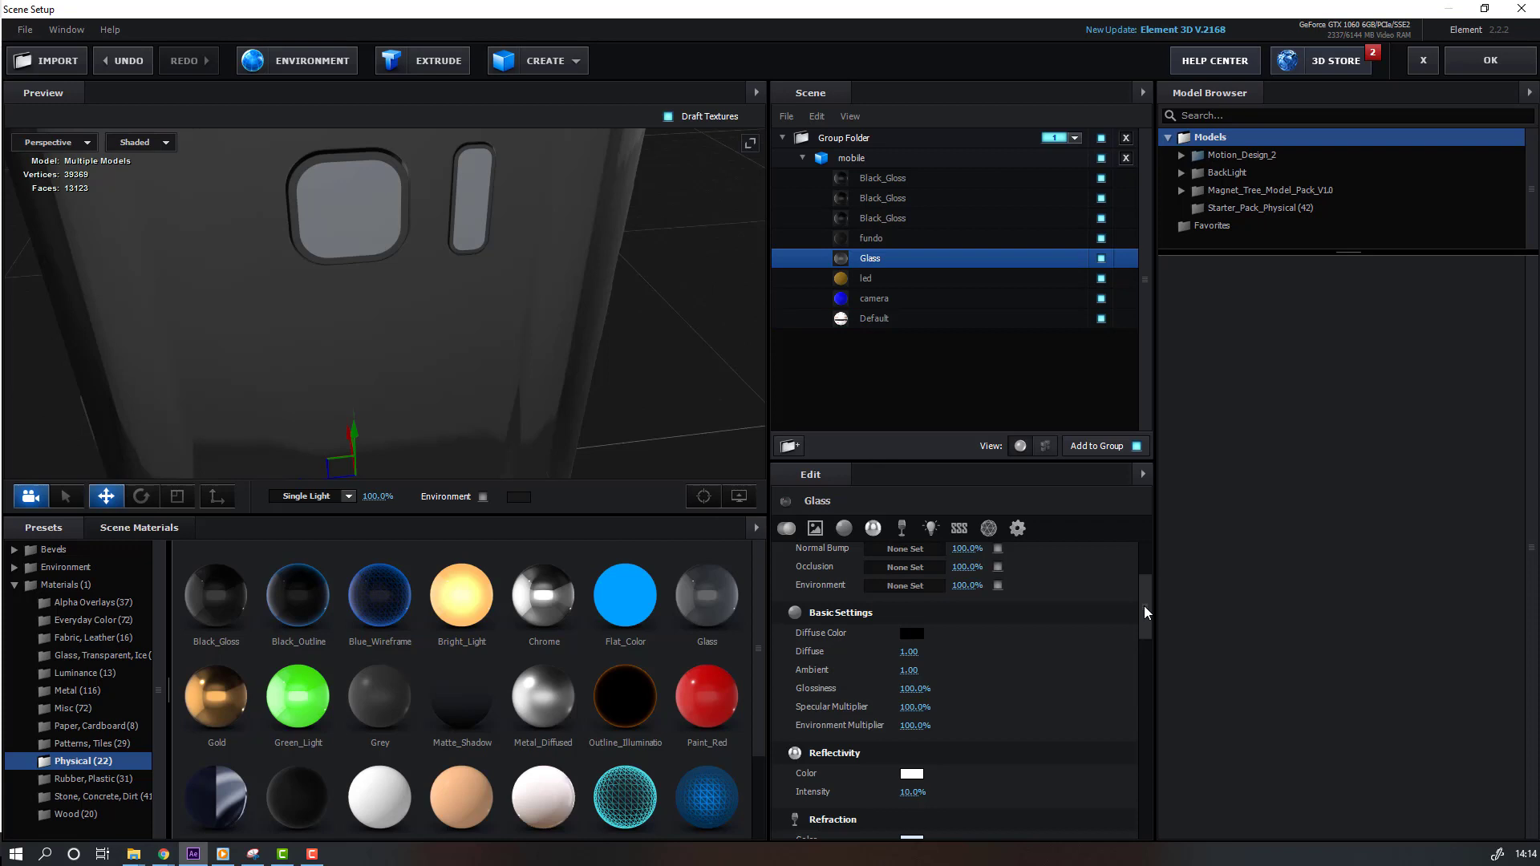
left_click_drag(1144, 605, 1144, 782)
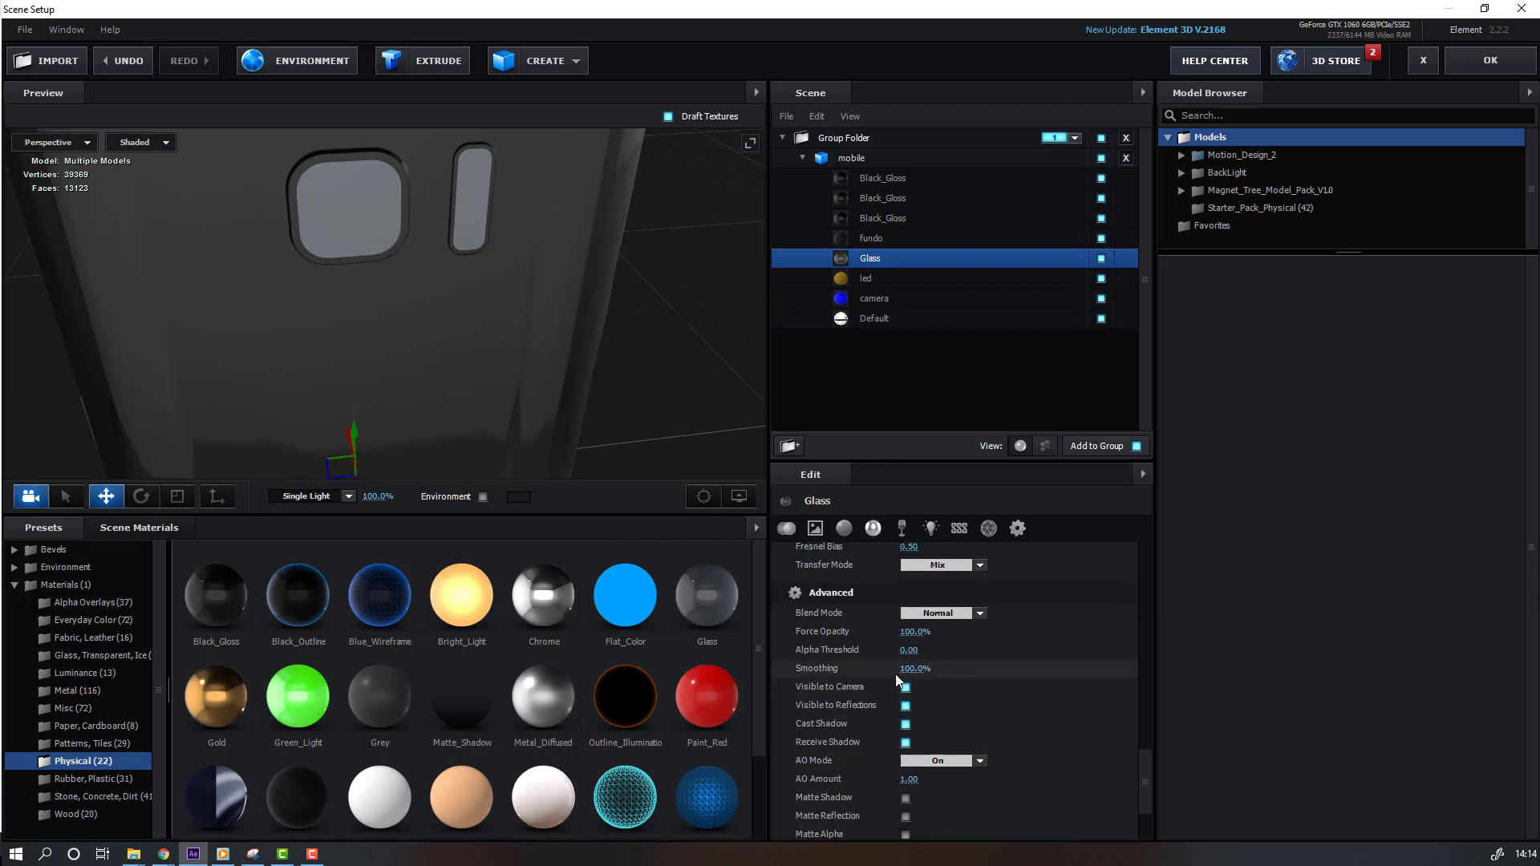
left_click_drag(914, 632, 874, 634)
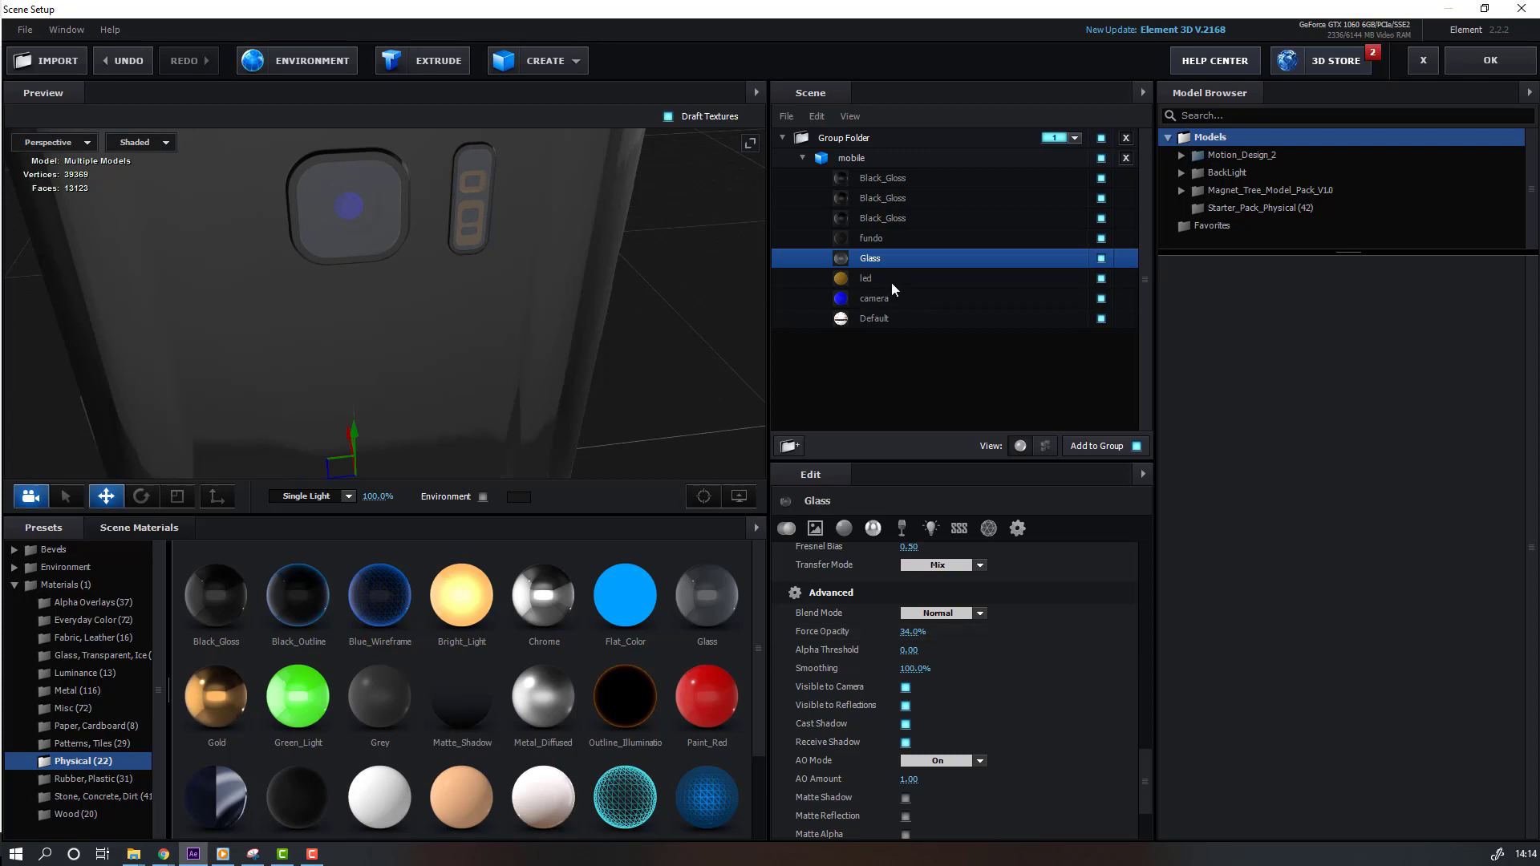
left_click(865, 279)
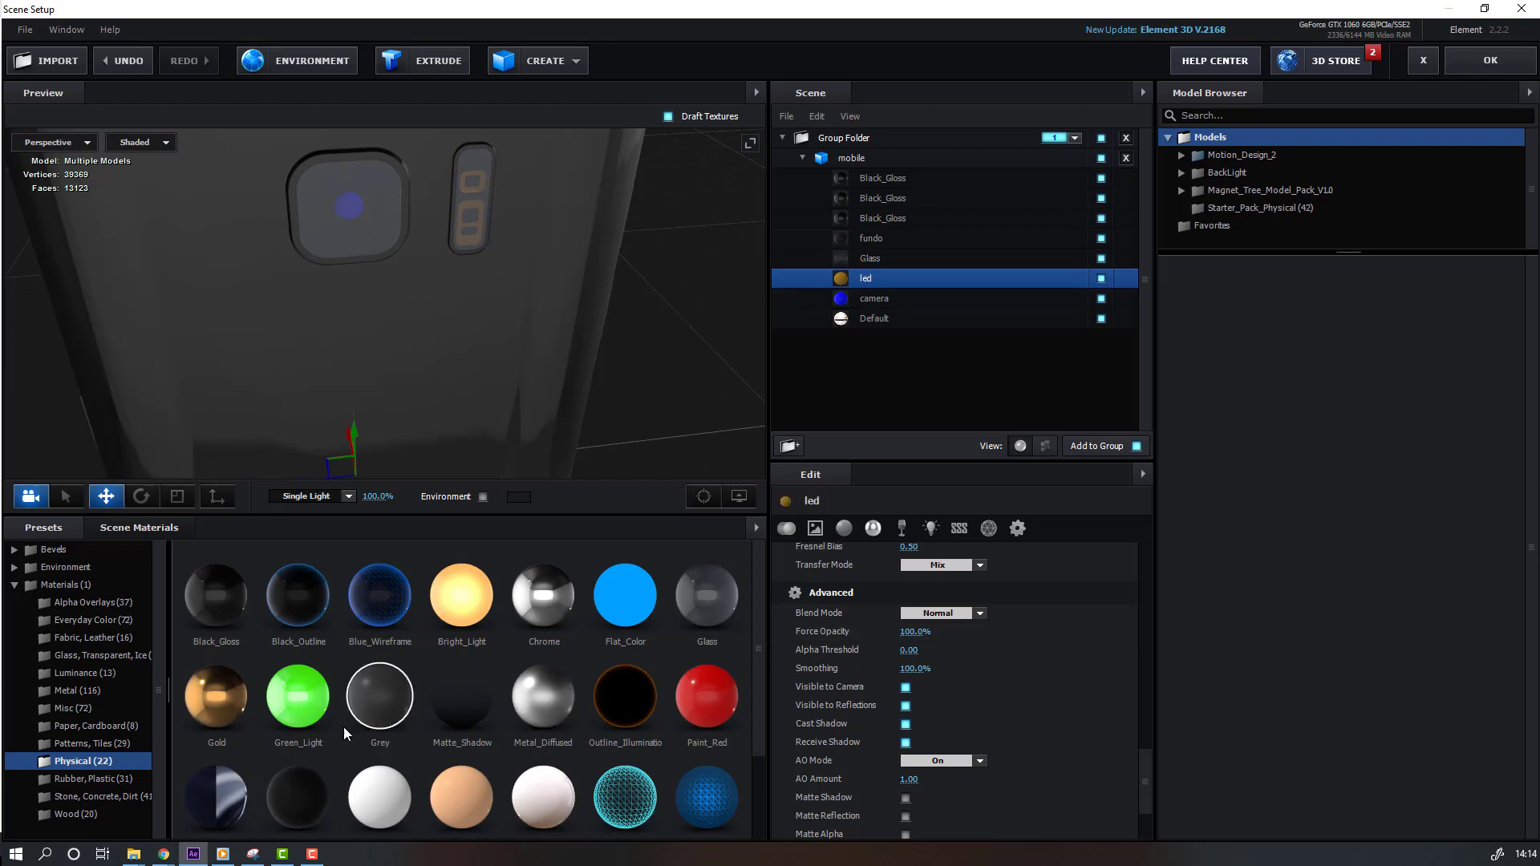
left_click_drag(464, 603, 868, 278)
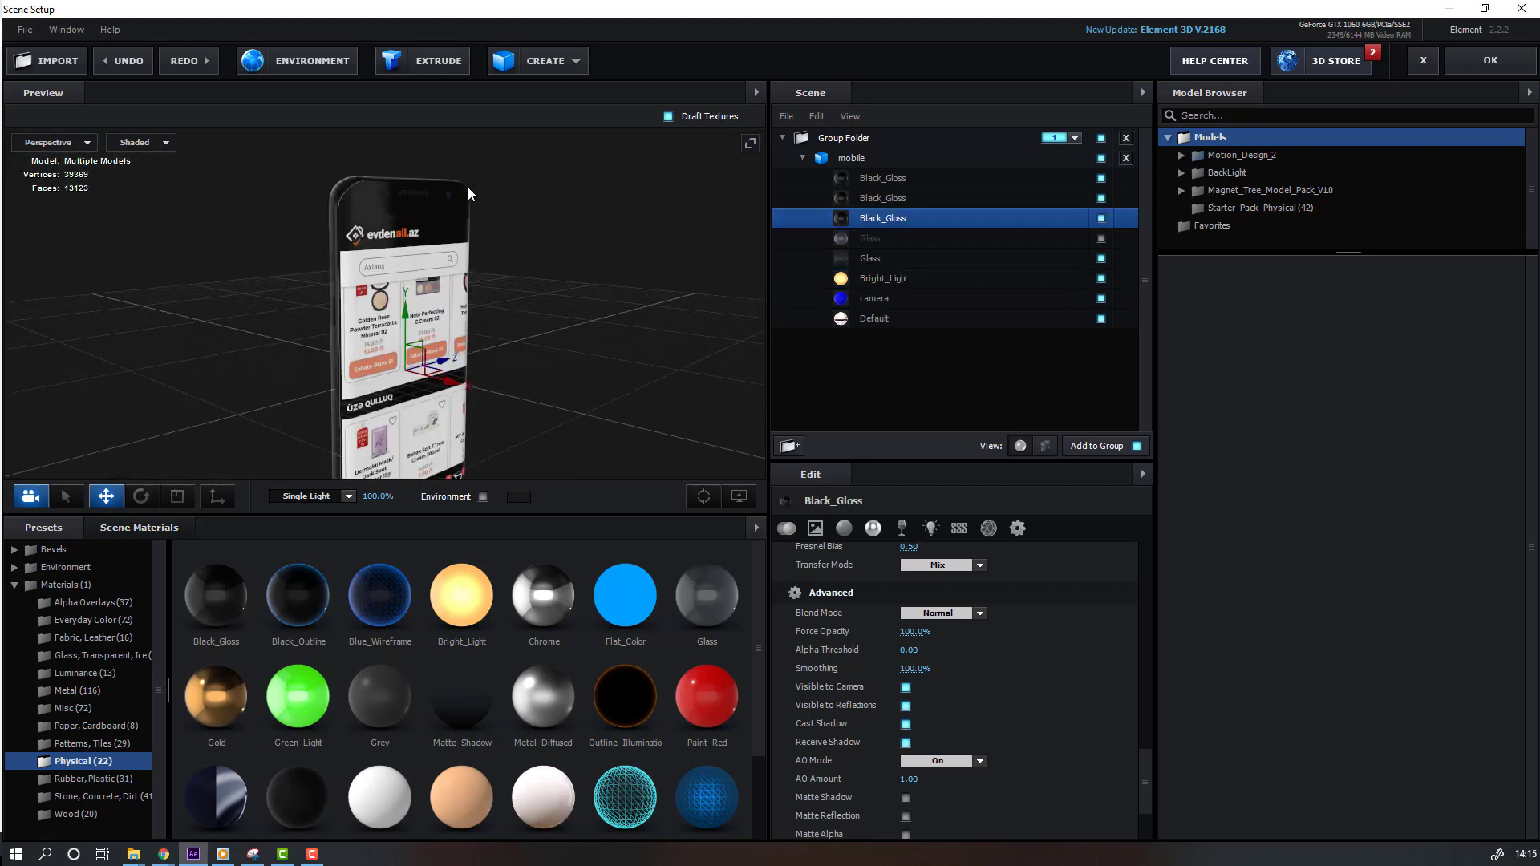
Replace the first Glass material with Black_Outline and orbit the preview to check the phone.
scroll(469, 194, "up", 5)
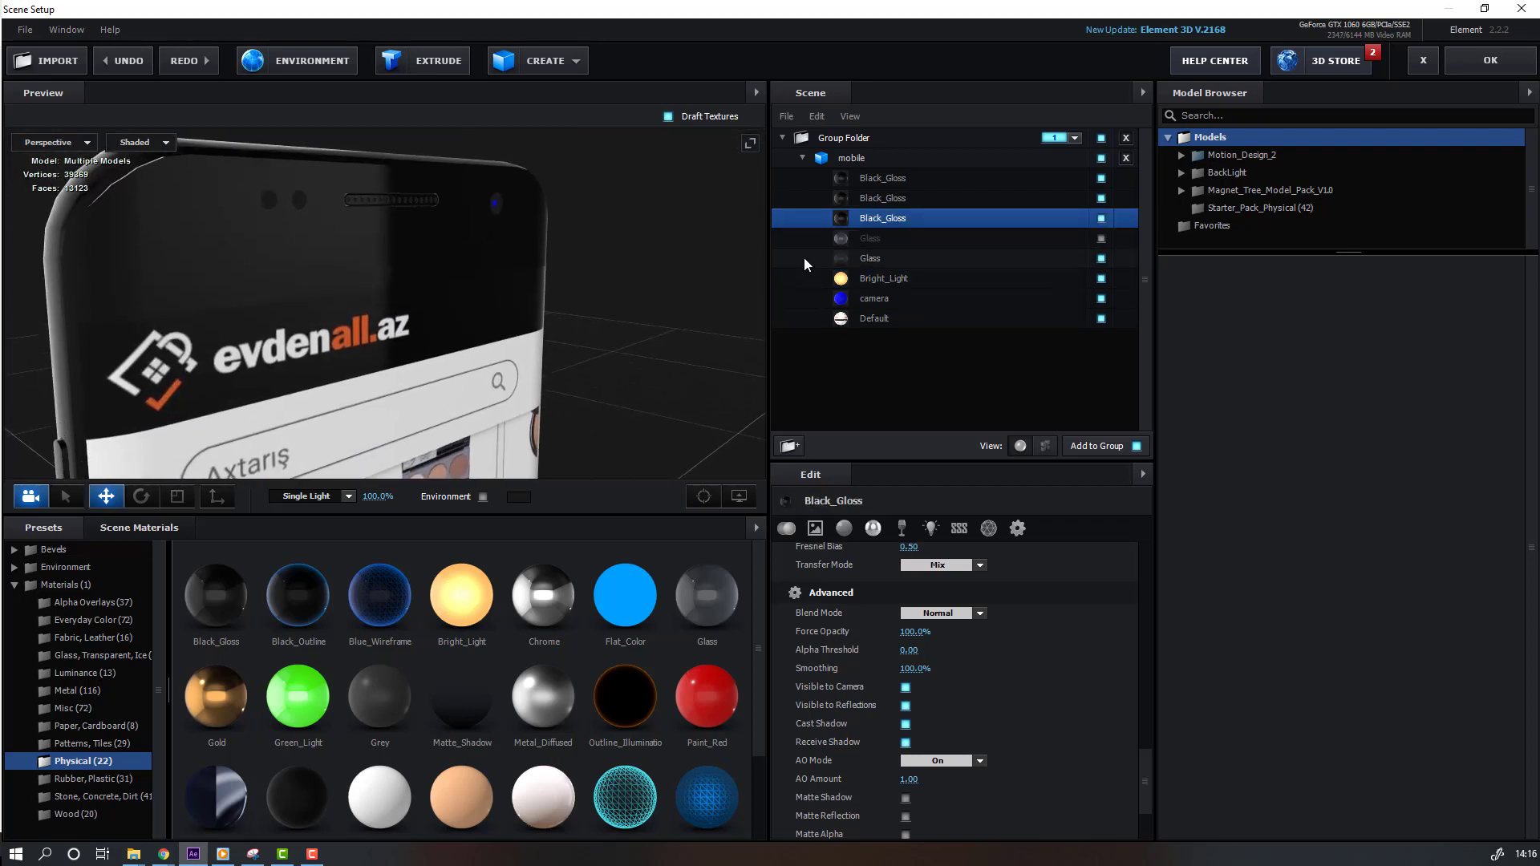
left_click(854, 239)
left_click_drag(339, 340, 405, 397)
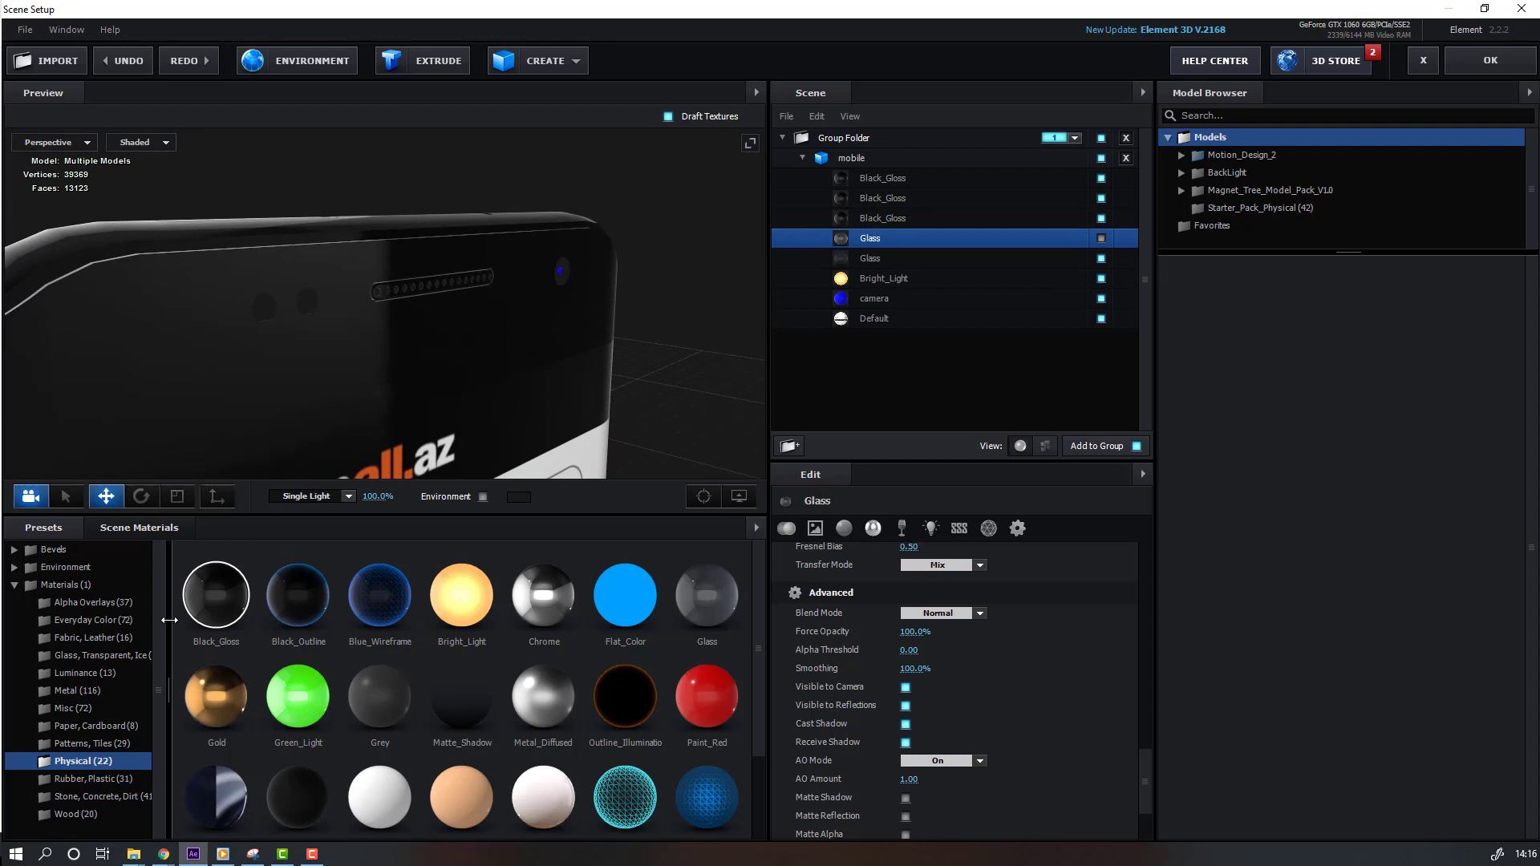
left_click_drag(293, 629, 873, 244)
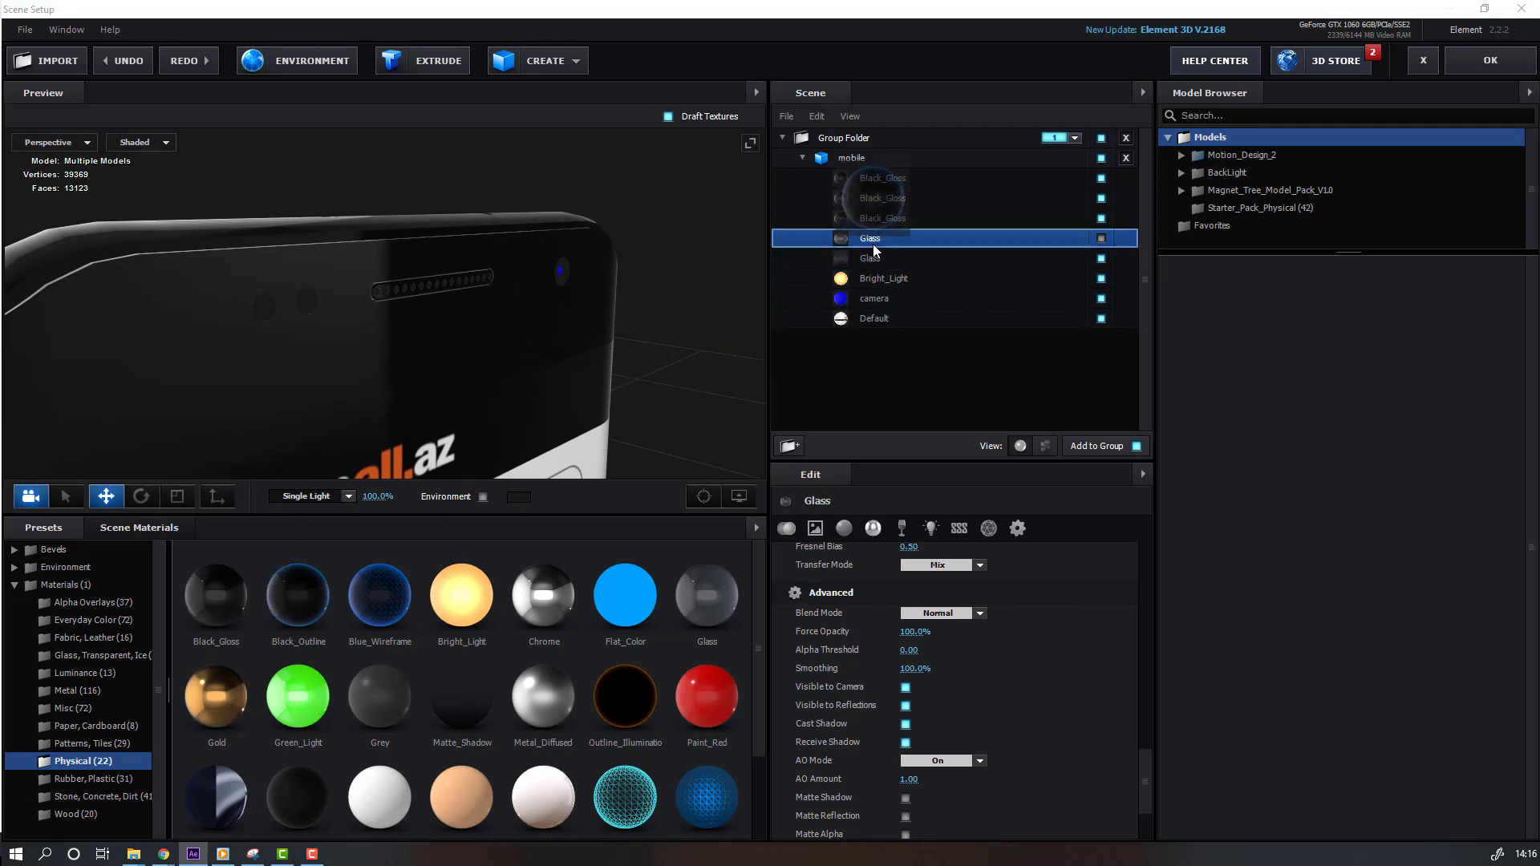
left_click_drag(503, 339, 290, 264)
left_click_drag(486, 324, 553, 297)
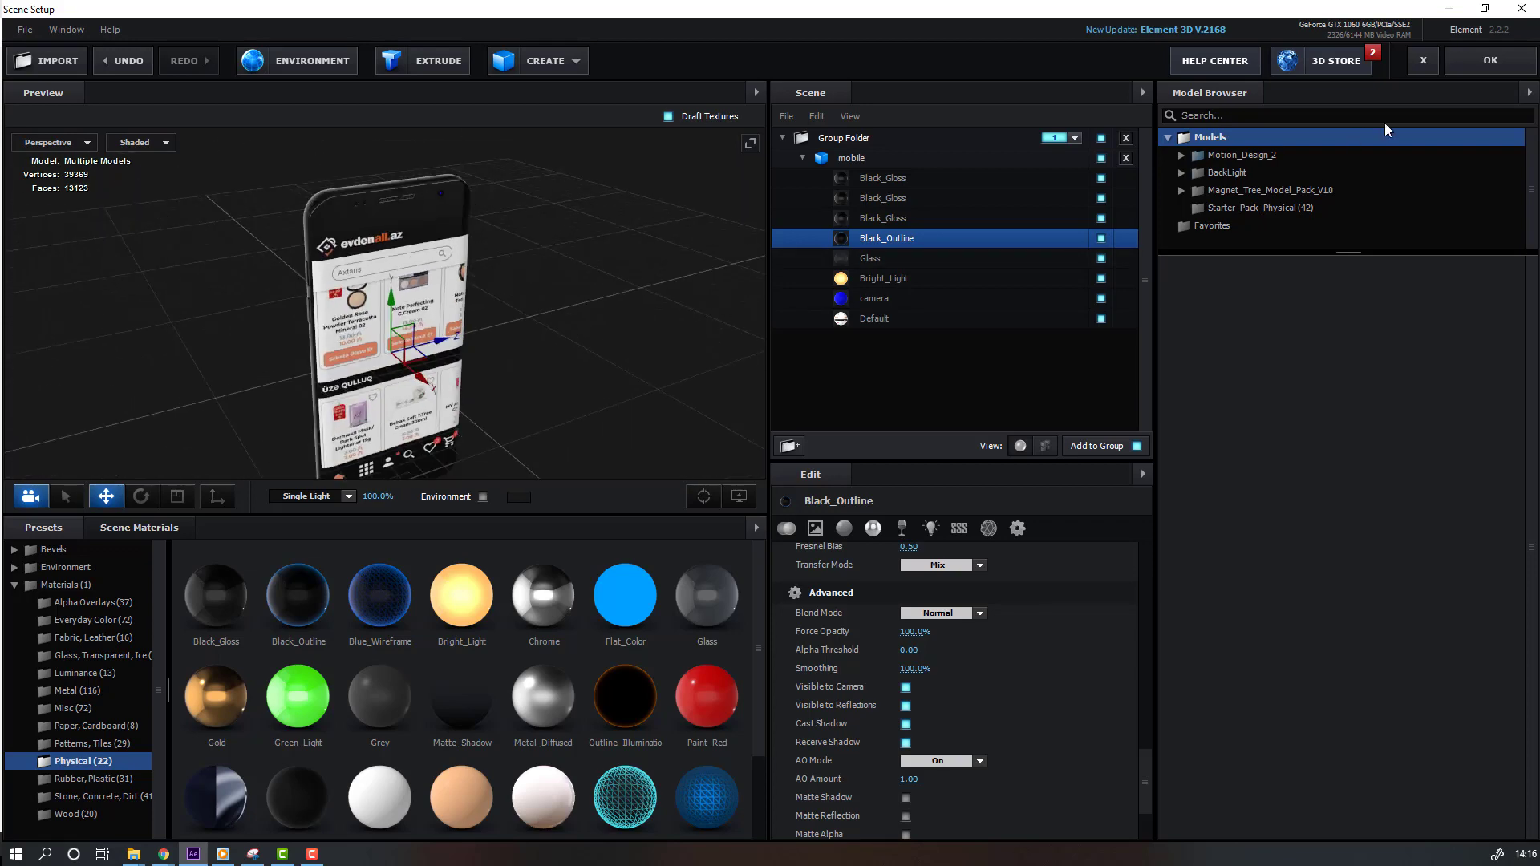
Confirm the Element 3D scene and create a Group 1 Null via Group Utilities.
left_click(1489, 61)
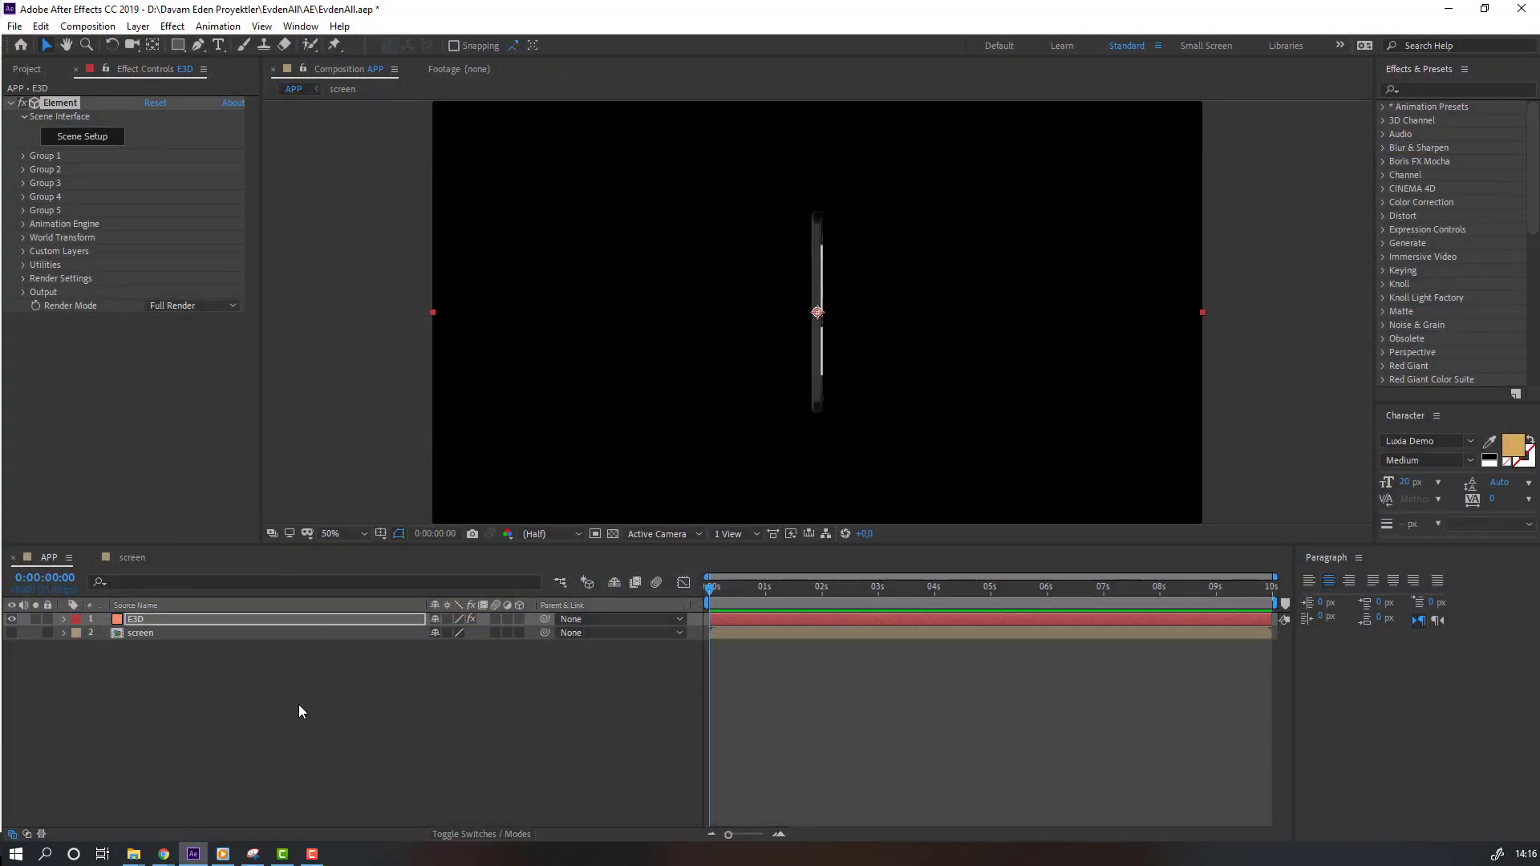
left_click(151, 659)
left_click(136, 622)
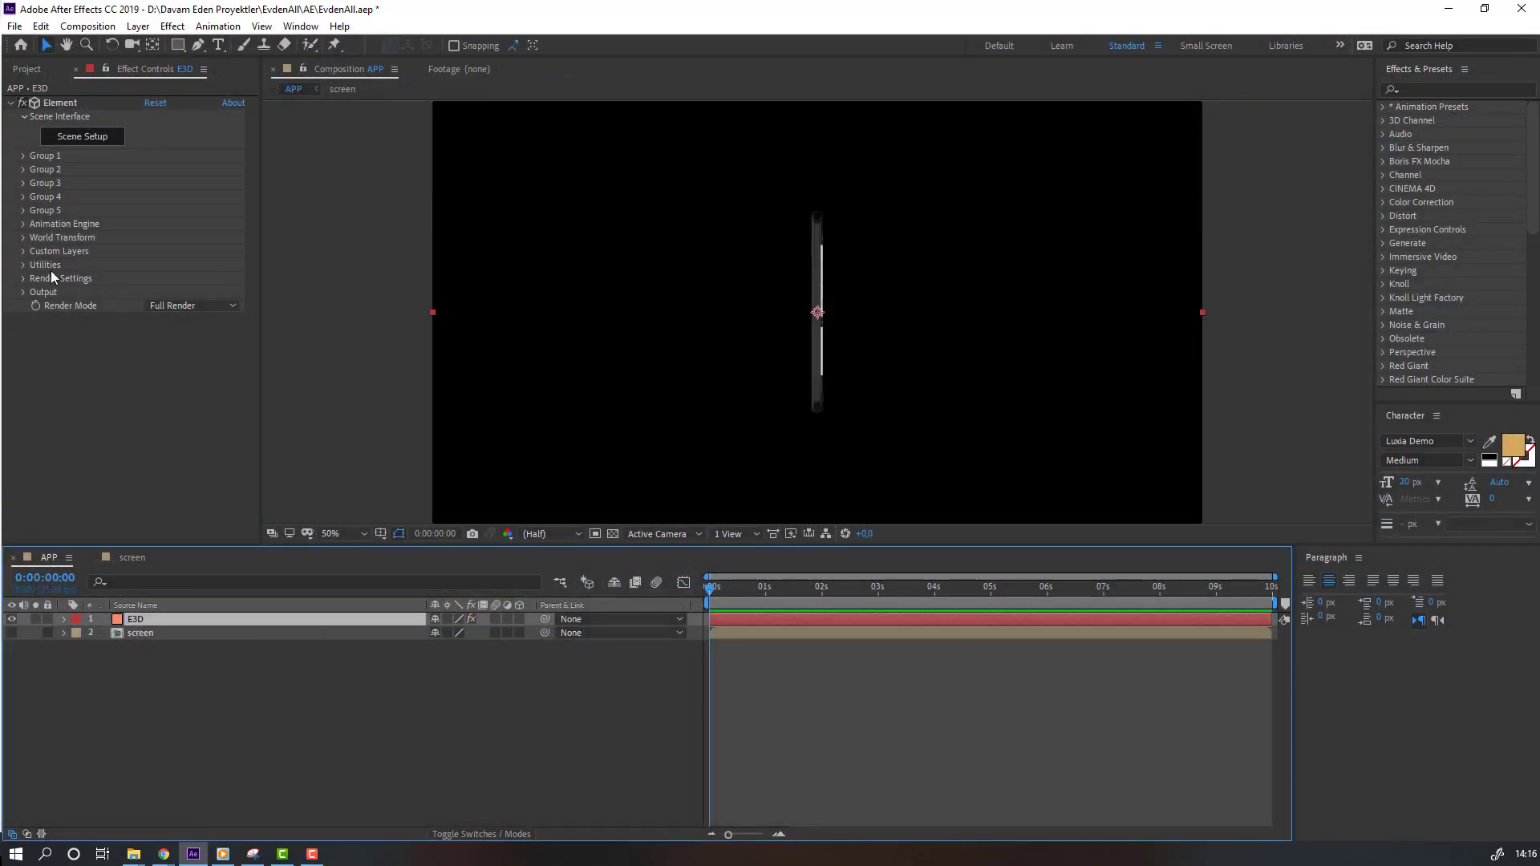
left_click(23, 156)
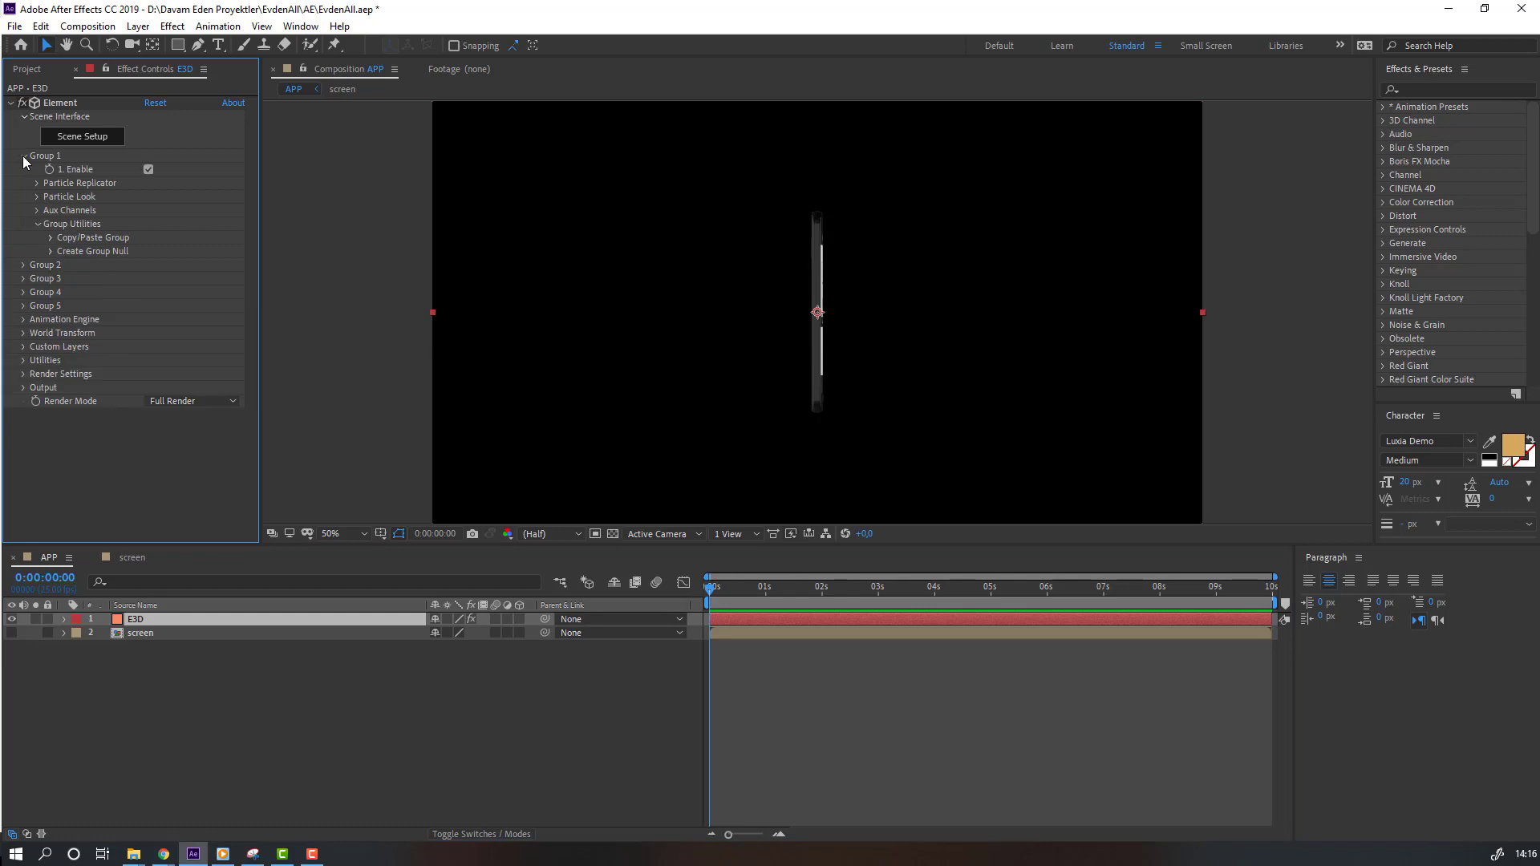
left_click(51, 252)
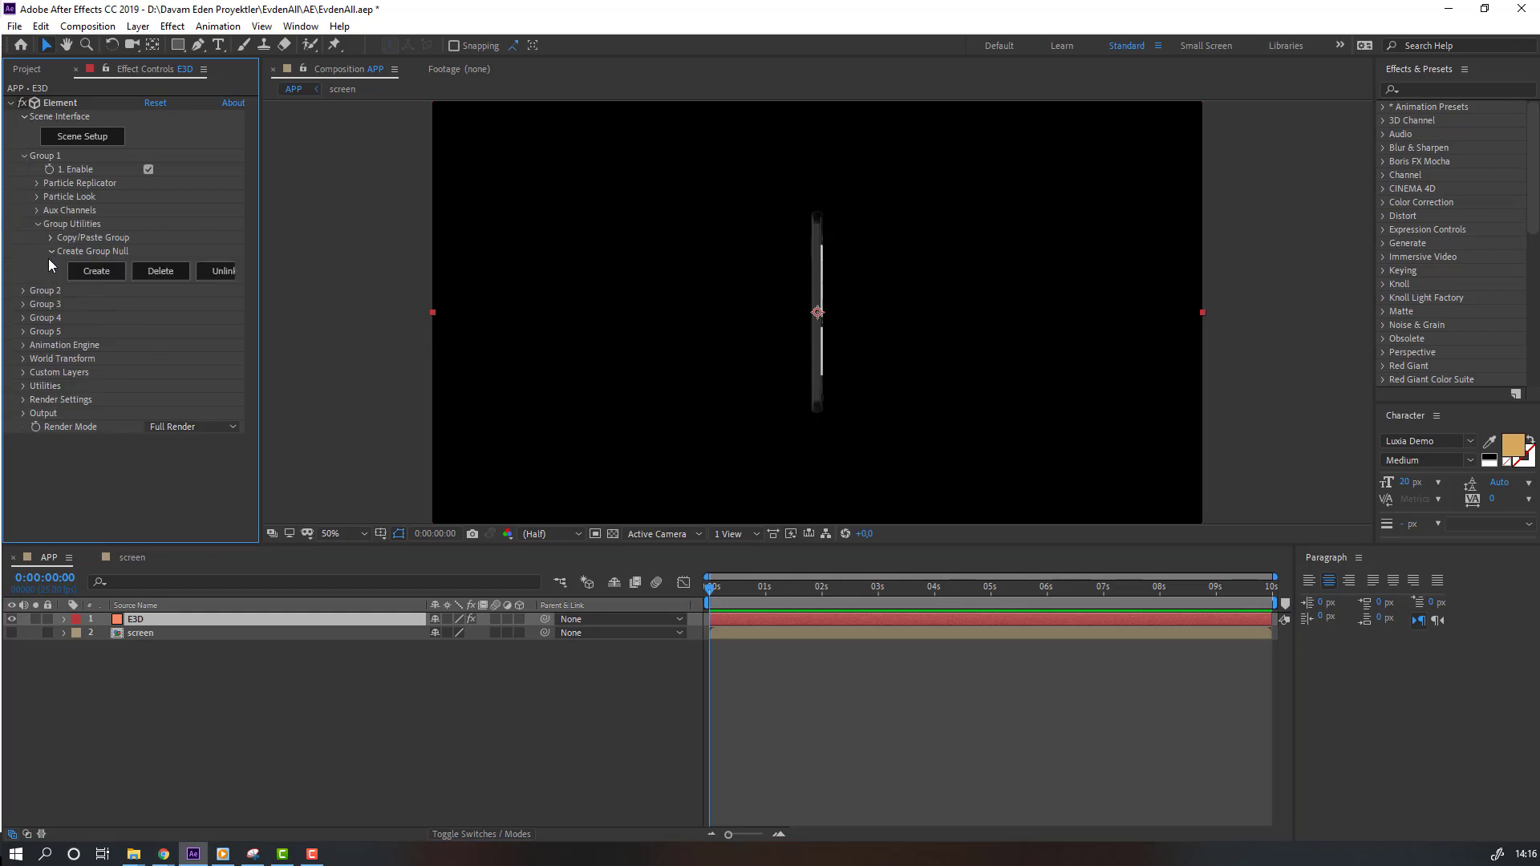
left_click(96, 272)
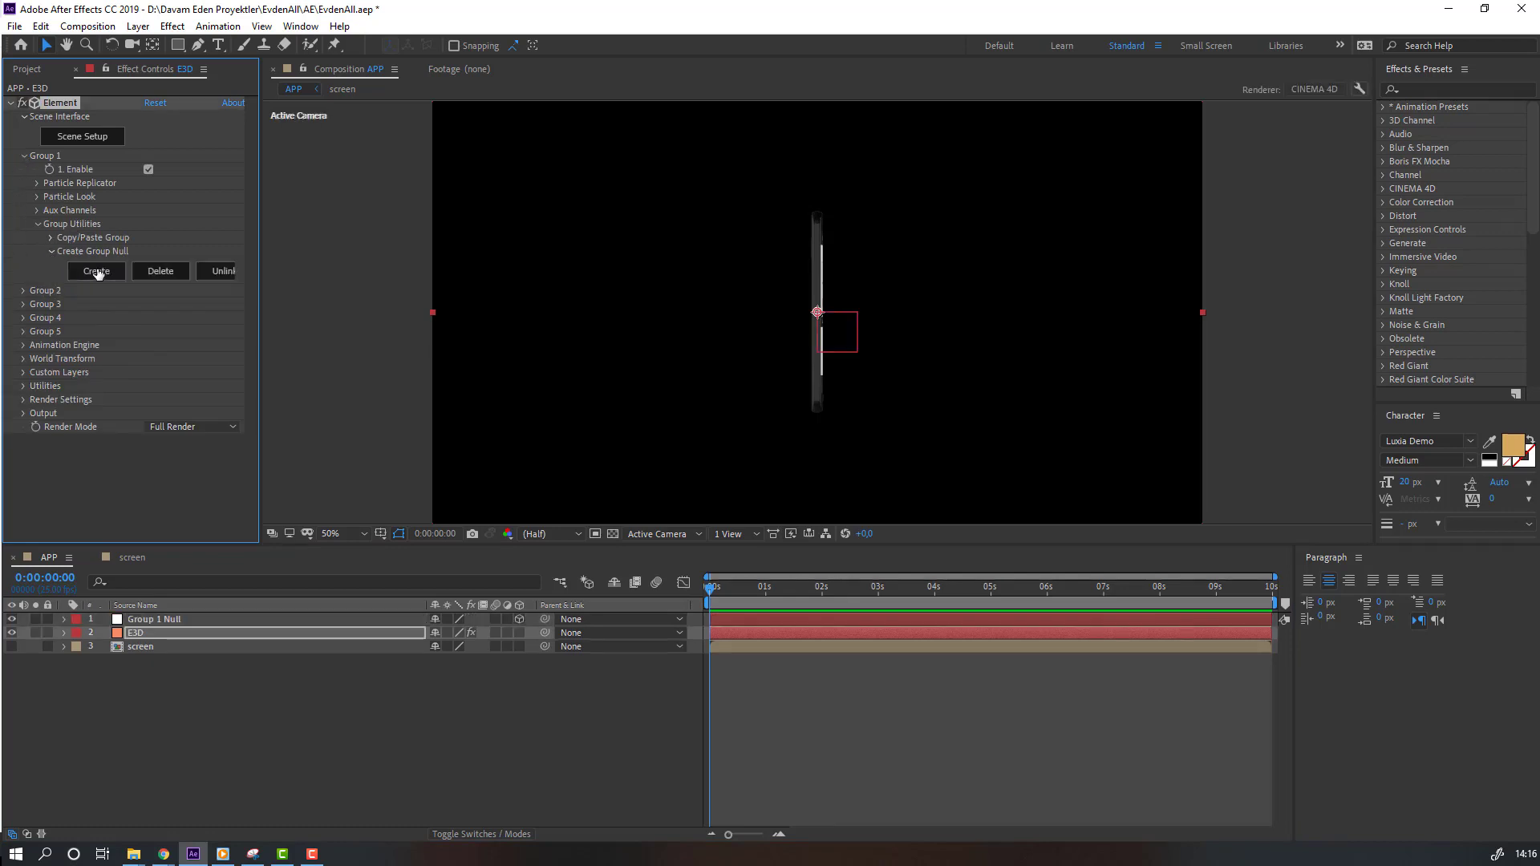
Set the Group 1 Null's Y Rotation to 34° to angle the phone's screen.
left_click(219, 809)
key("slash")
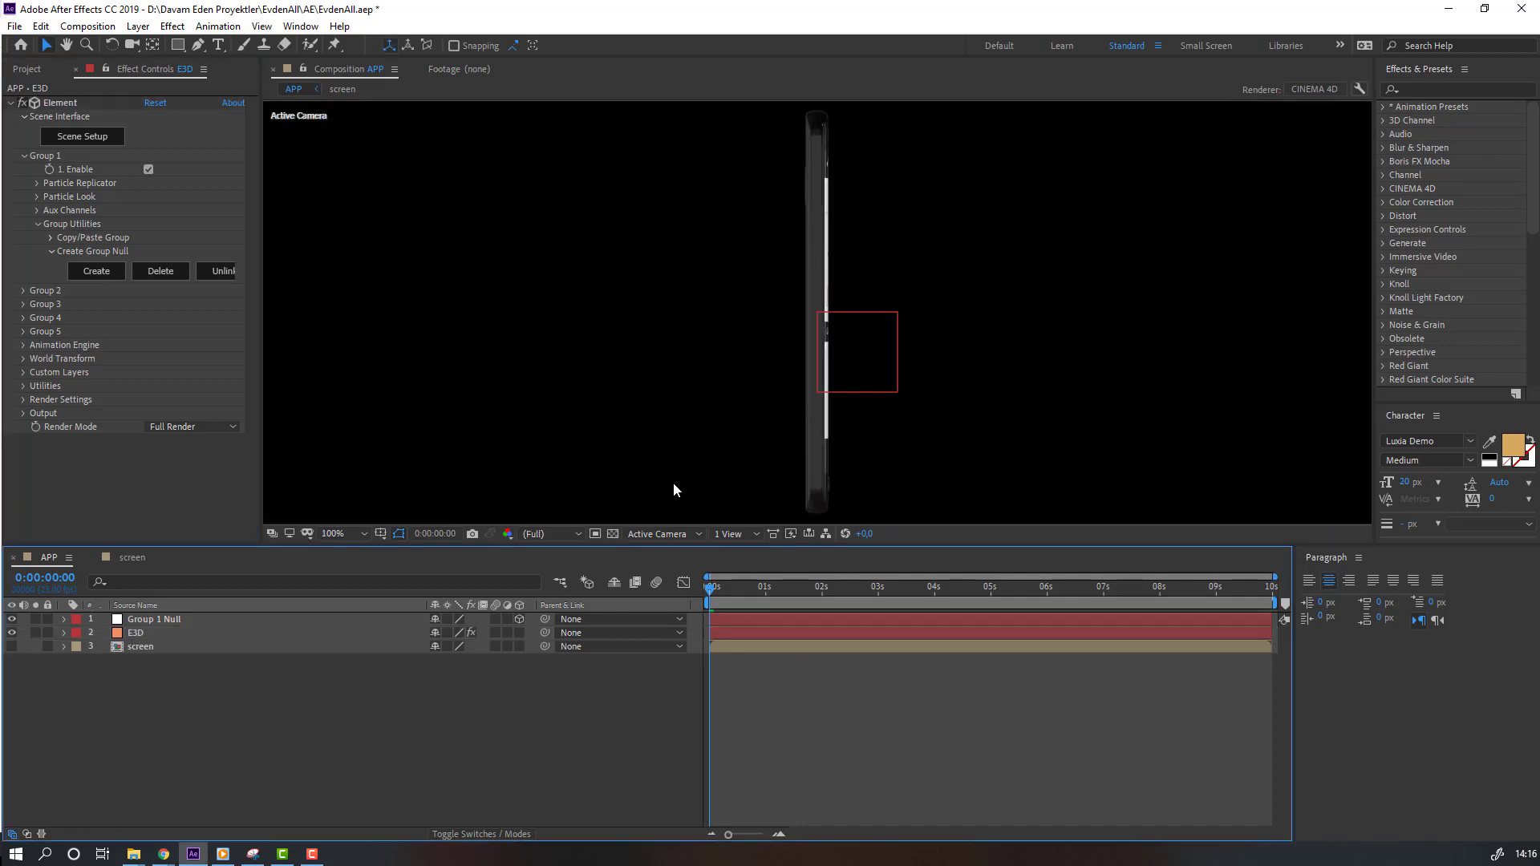
left_click(143, 621)
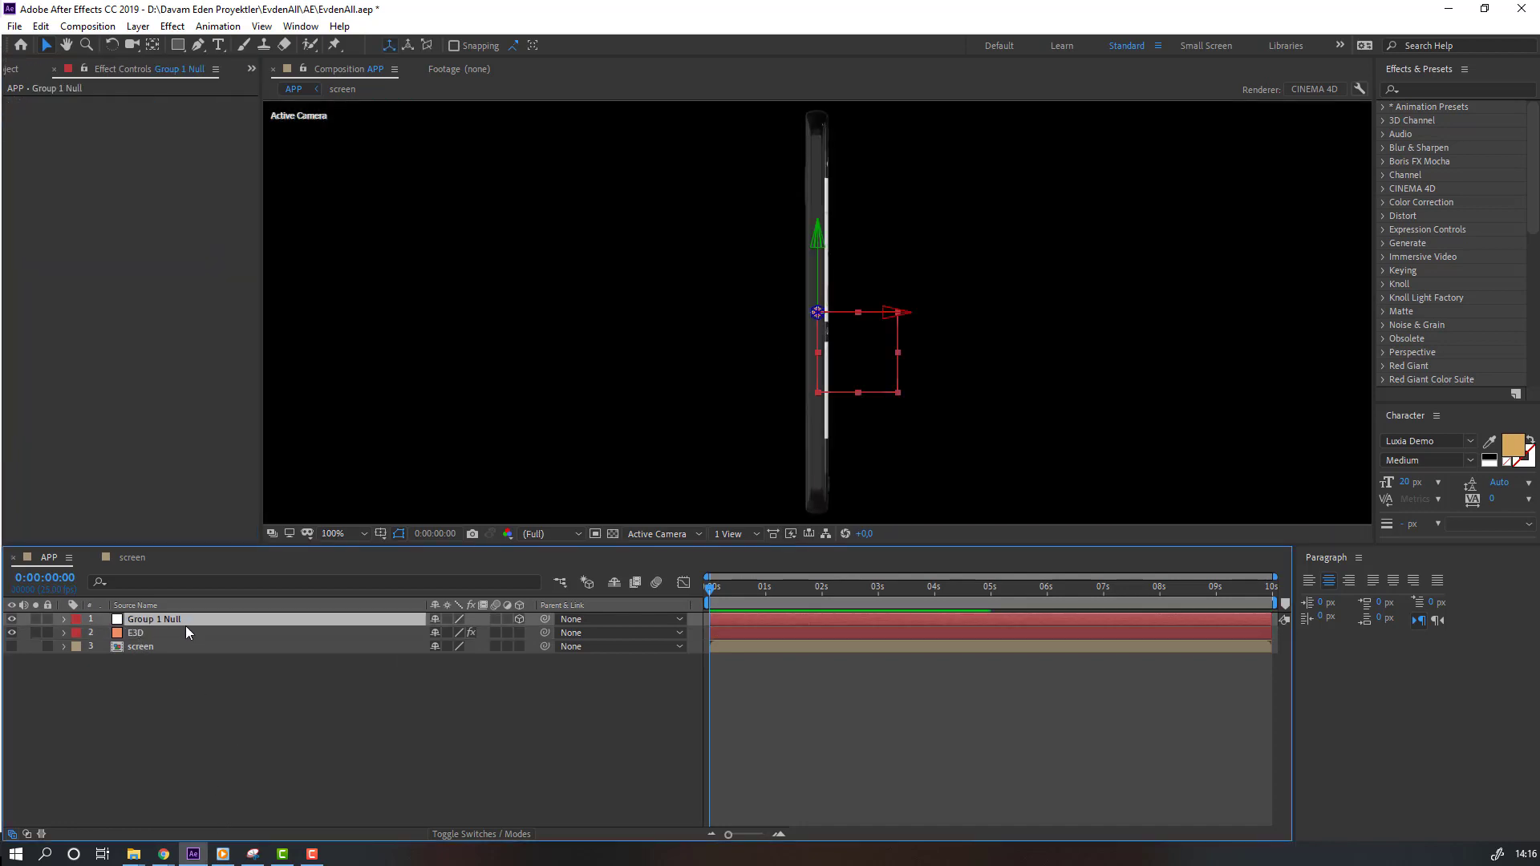
key("r")
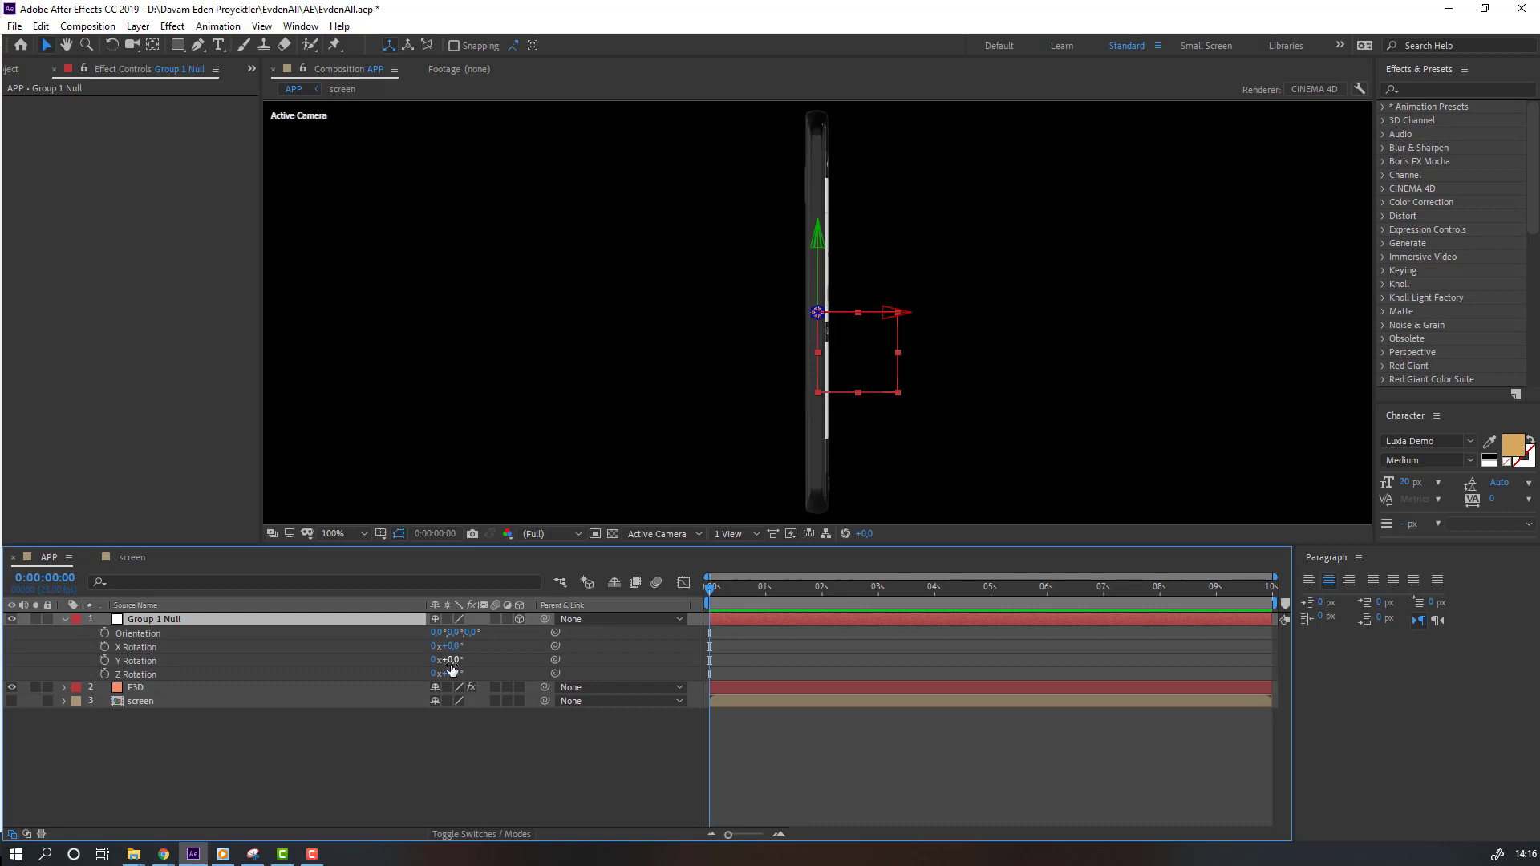
left_click_drag(452, 665, 35, 666)
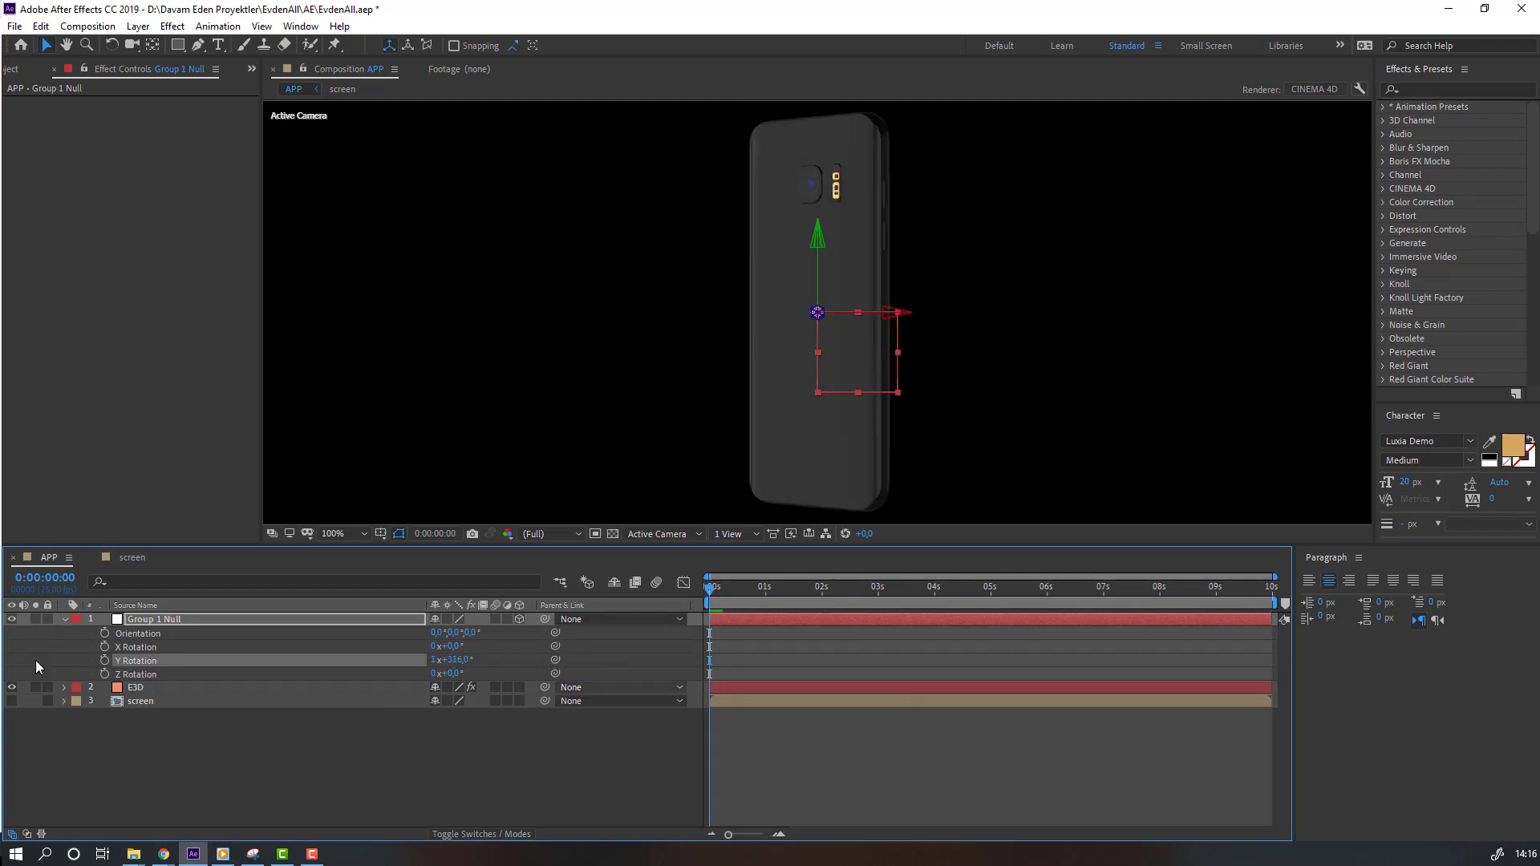
key("ctrl+z")
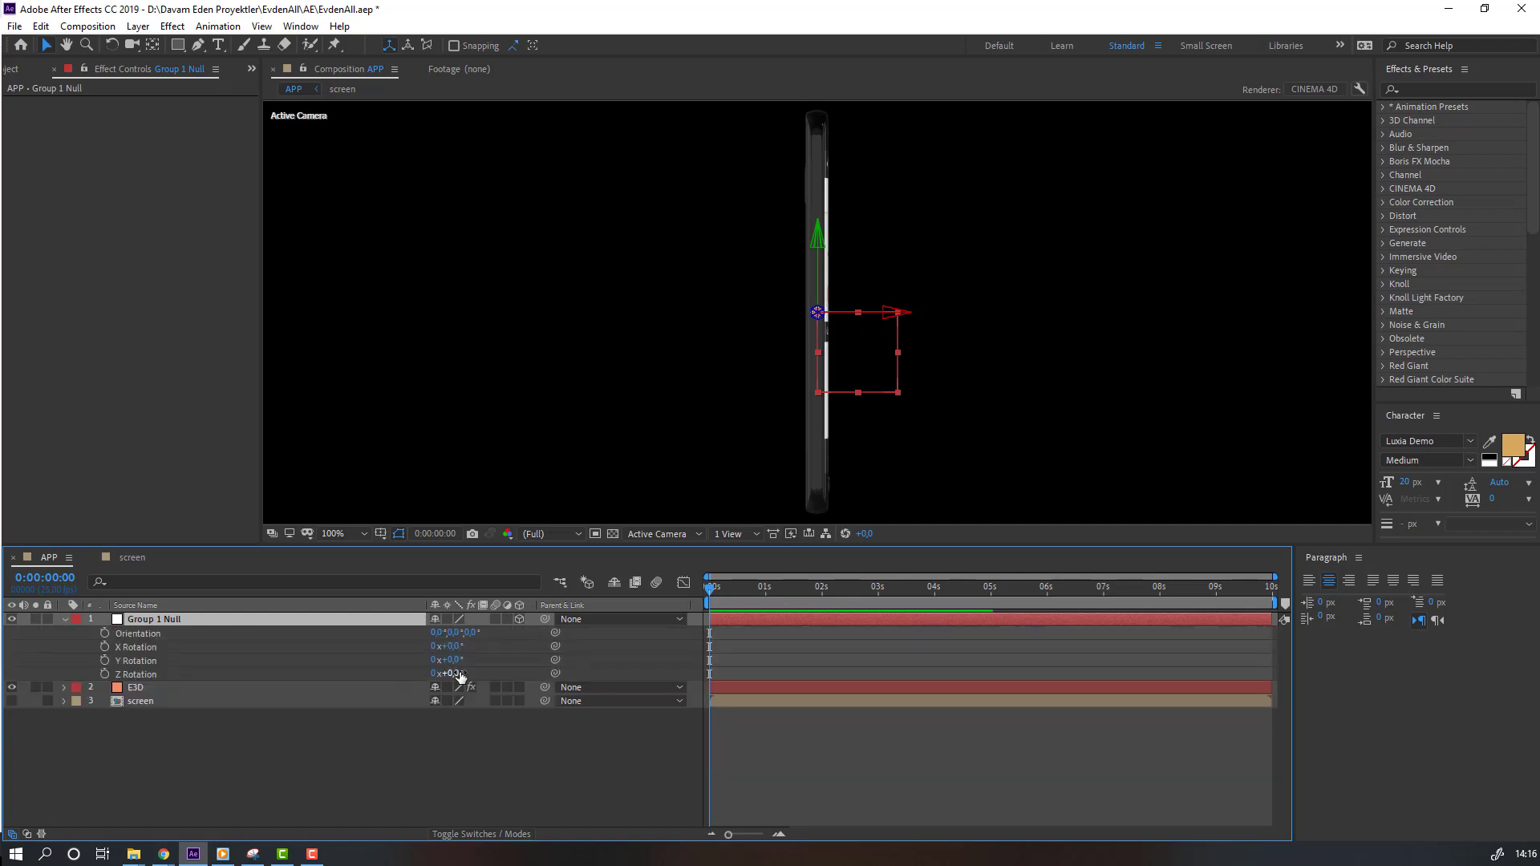
type("90")
key("Return")
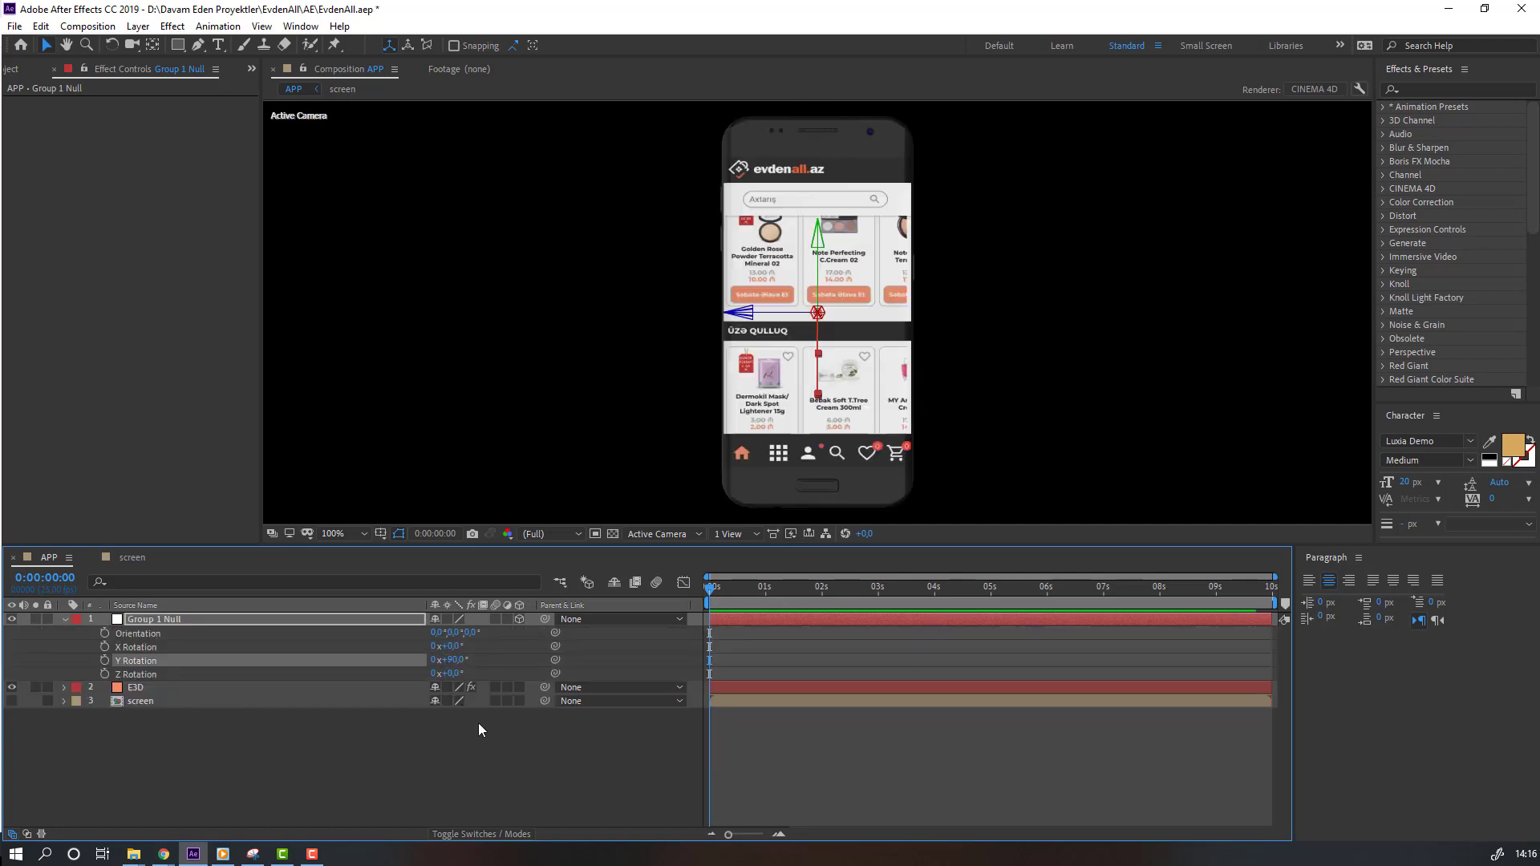
mouse_move(460, 660)
left_mouse_down()
mouse_move(421, 655)
mouse_move(474, 640)
left_mouse_up()
Create a solid layer named BG and move it to the bottom of the layer stack.
scroll(661, 425, "down", 2)
left_click(353, 533)
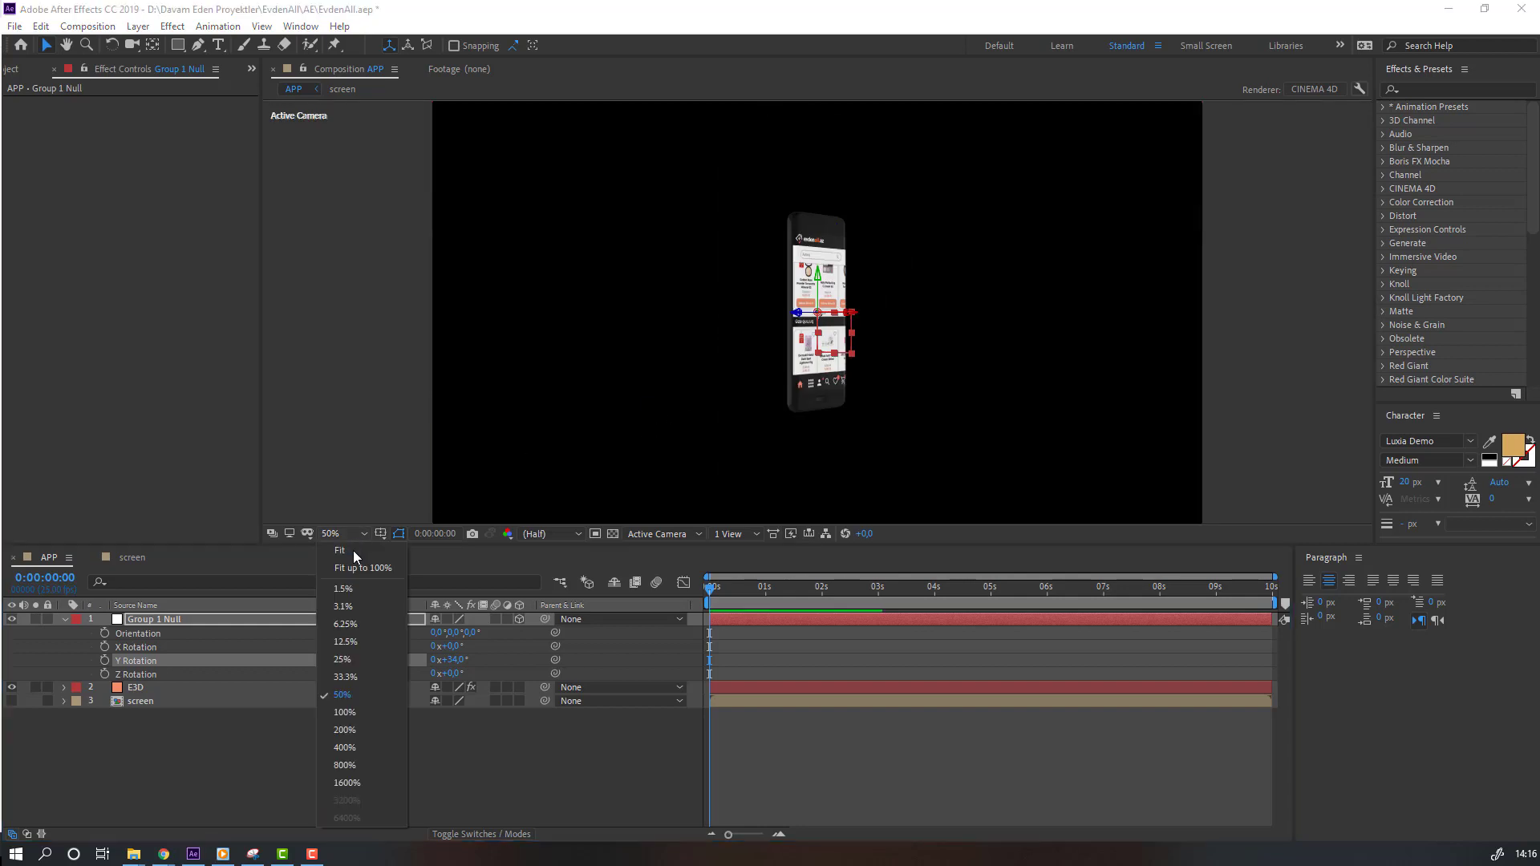
left_click(353, 561)
right_click(163, 794)
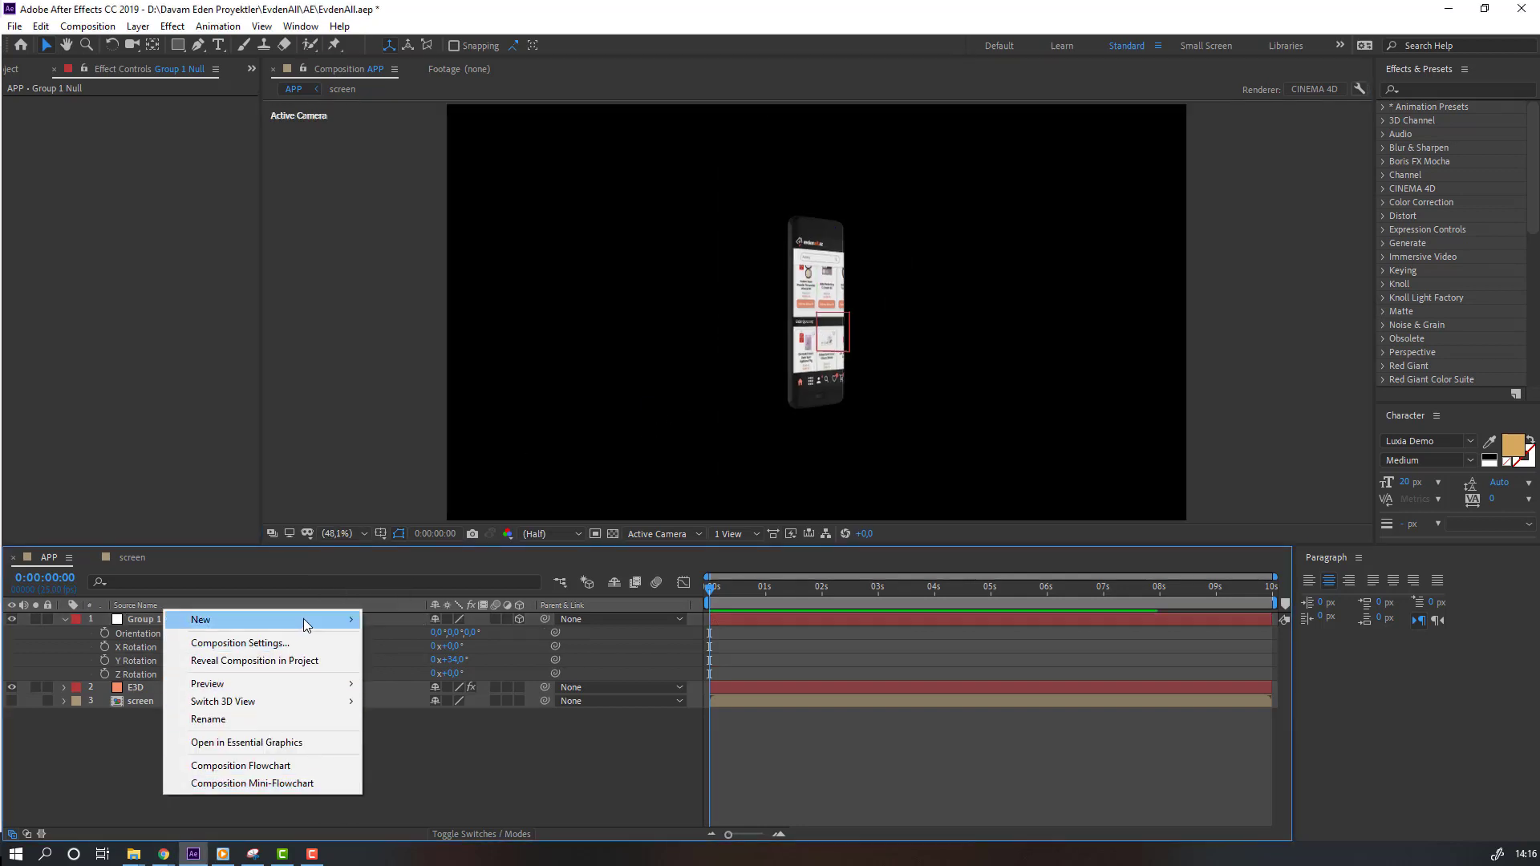
mouse_move(304, 618)
left_click(408, 660)
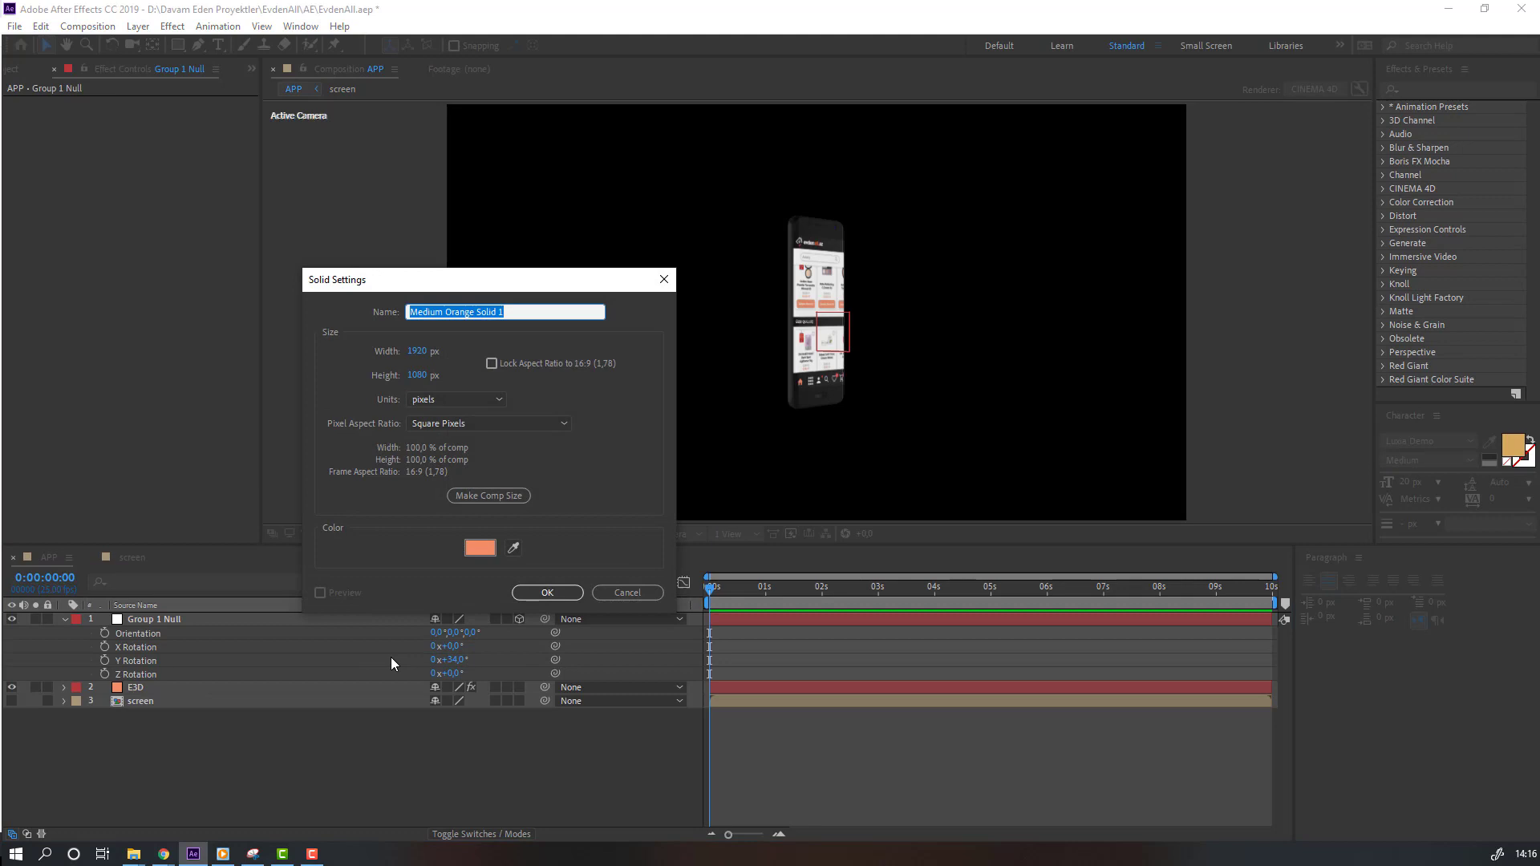
type("BG")
left_click(539, 595)
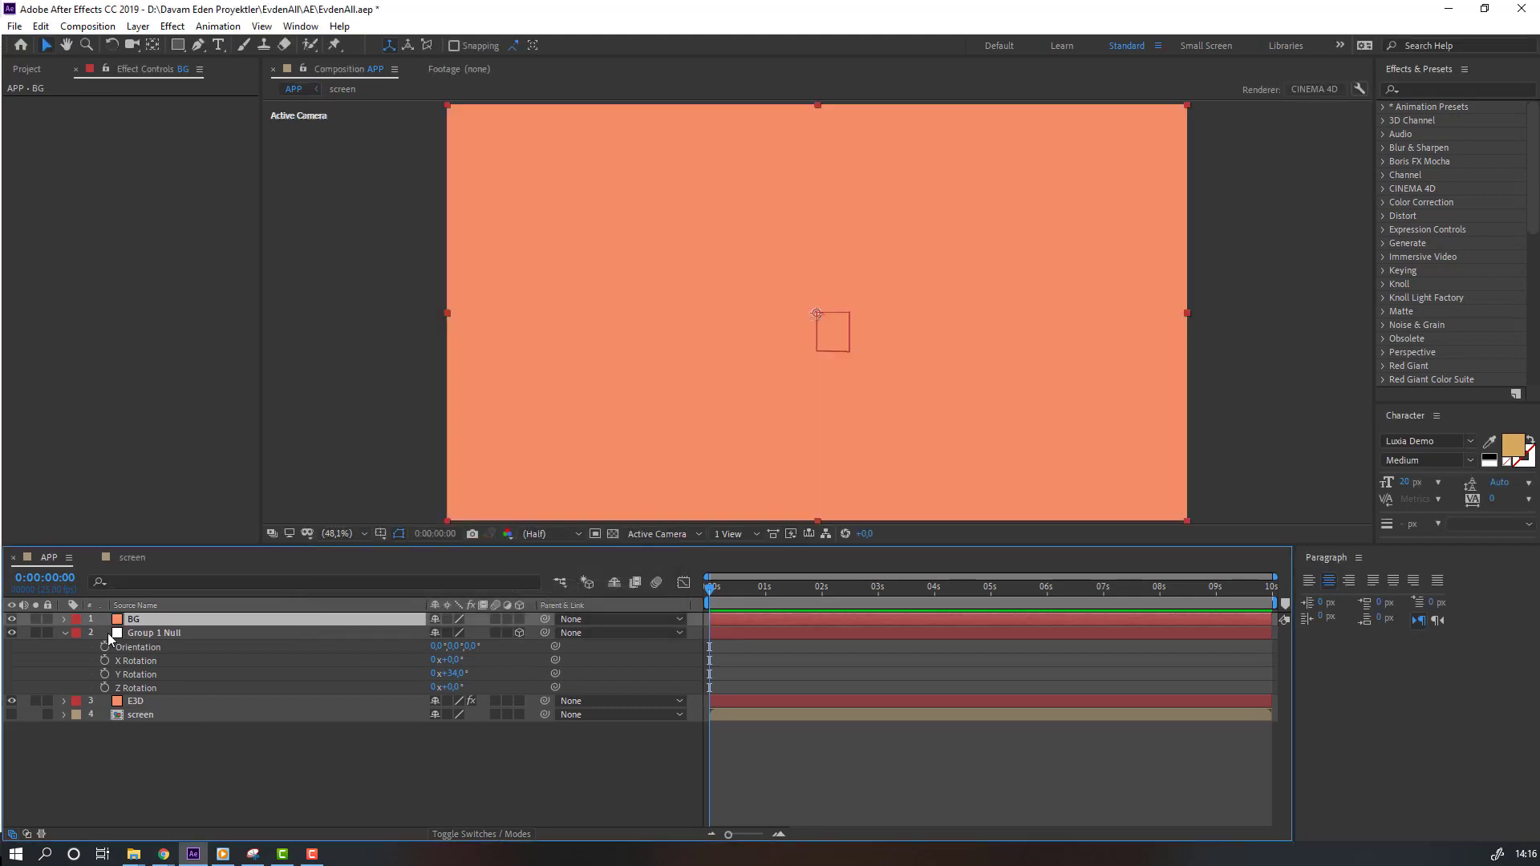
left_click_drag(131, 626, 148, 726)
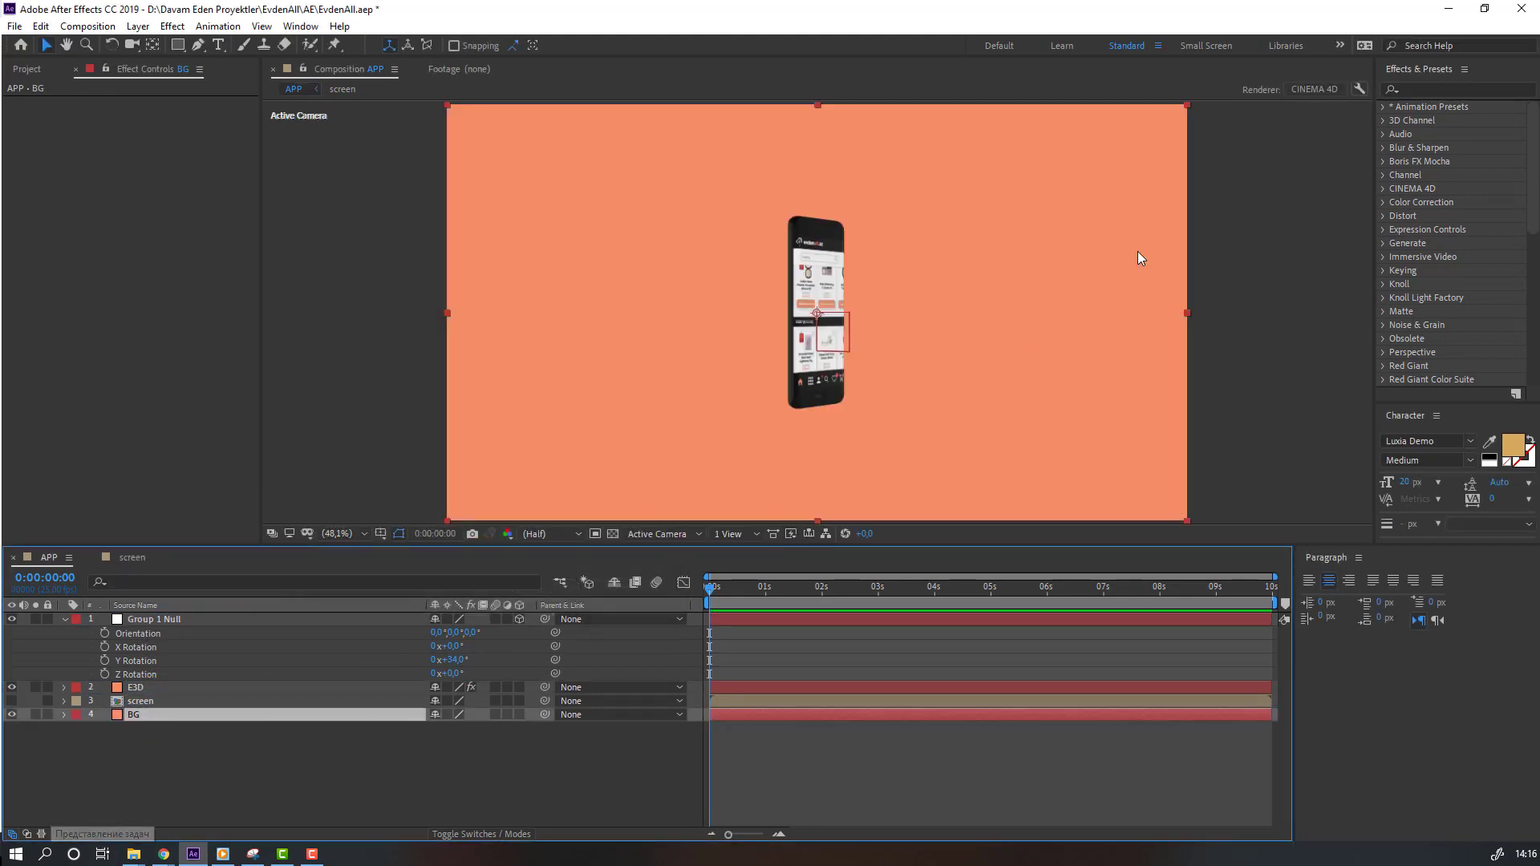
Apply Gradient Ramp to BG, swap its colours and make it a Radial Ramp.
left_click(1422, 88)
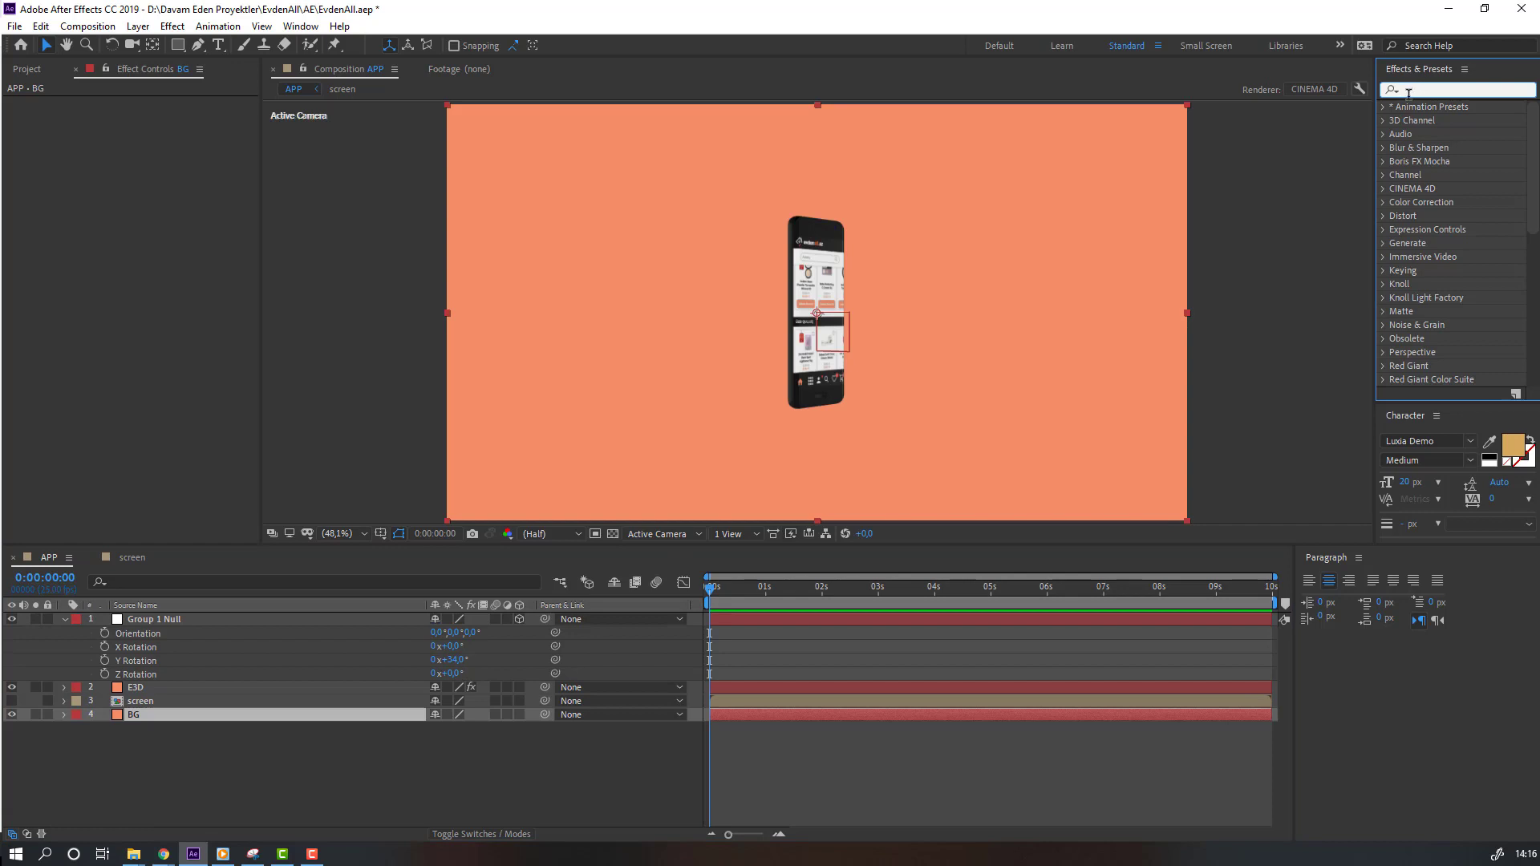
type("gradi")
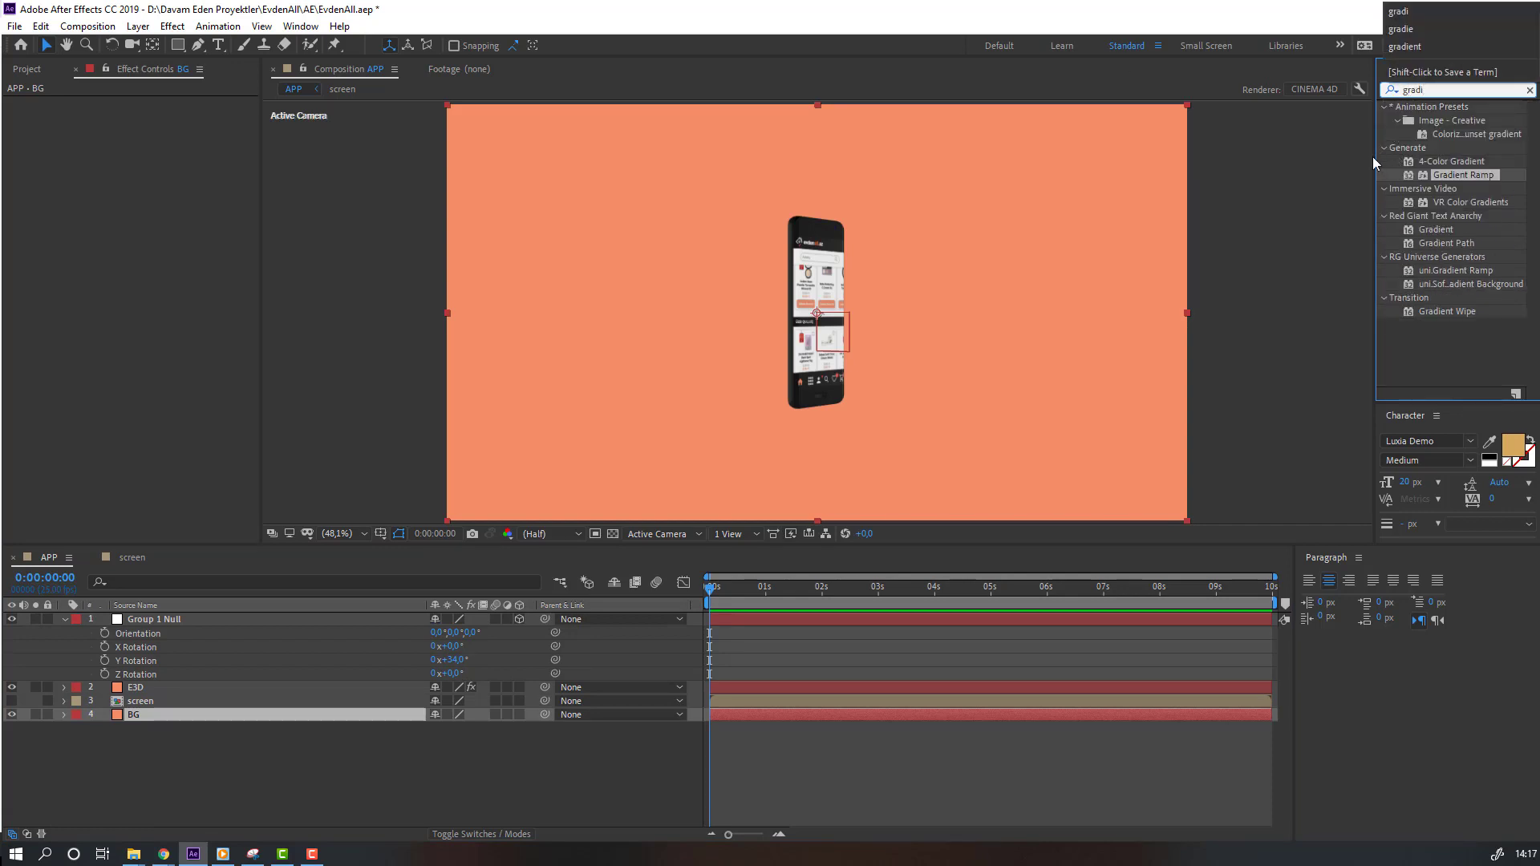
left_click_drag(1457, 181, 166, 719)
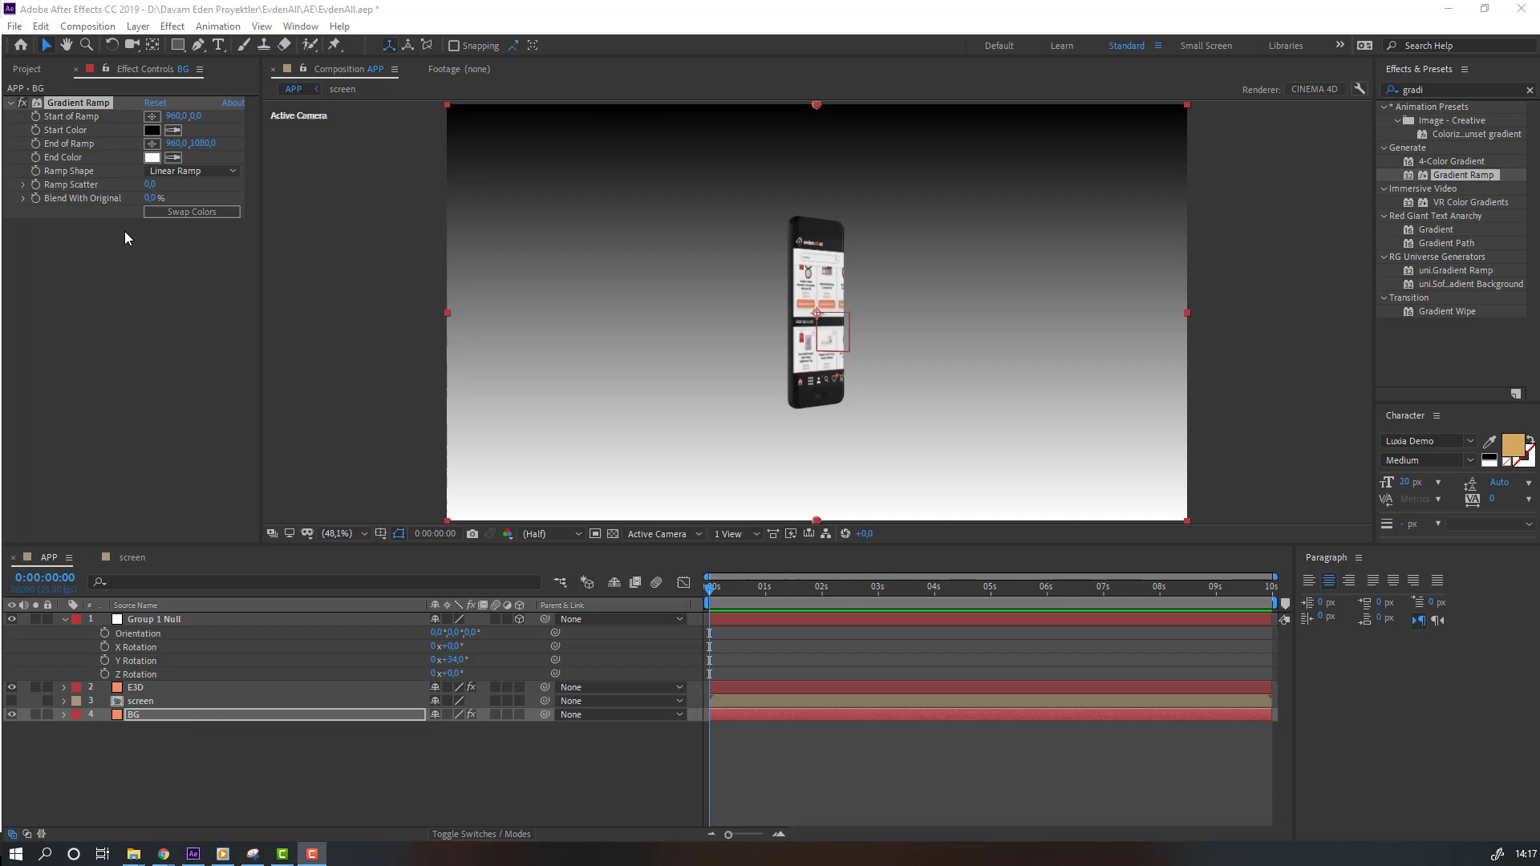
left_click(197, 210)
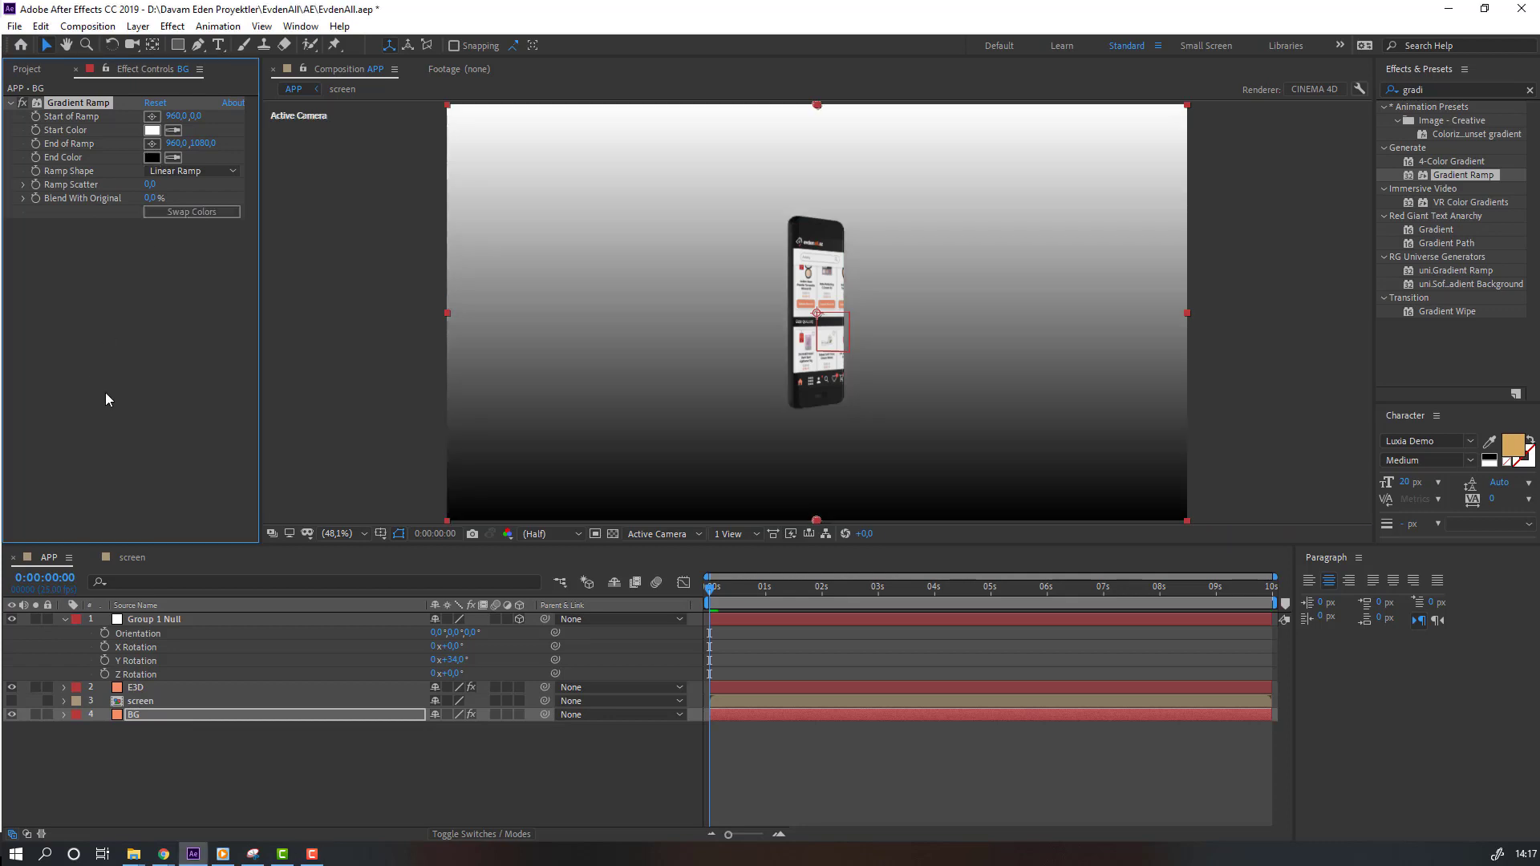
left_click(194, 172)
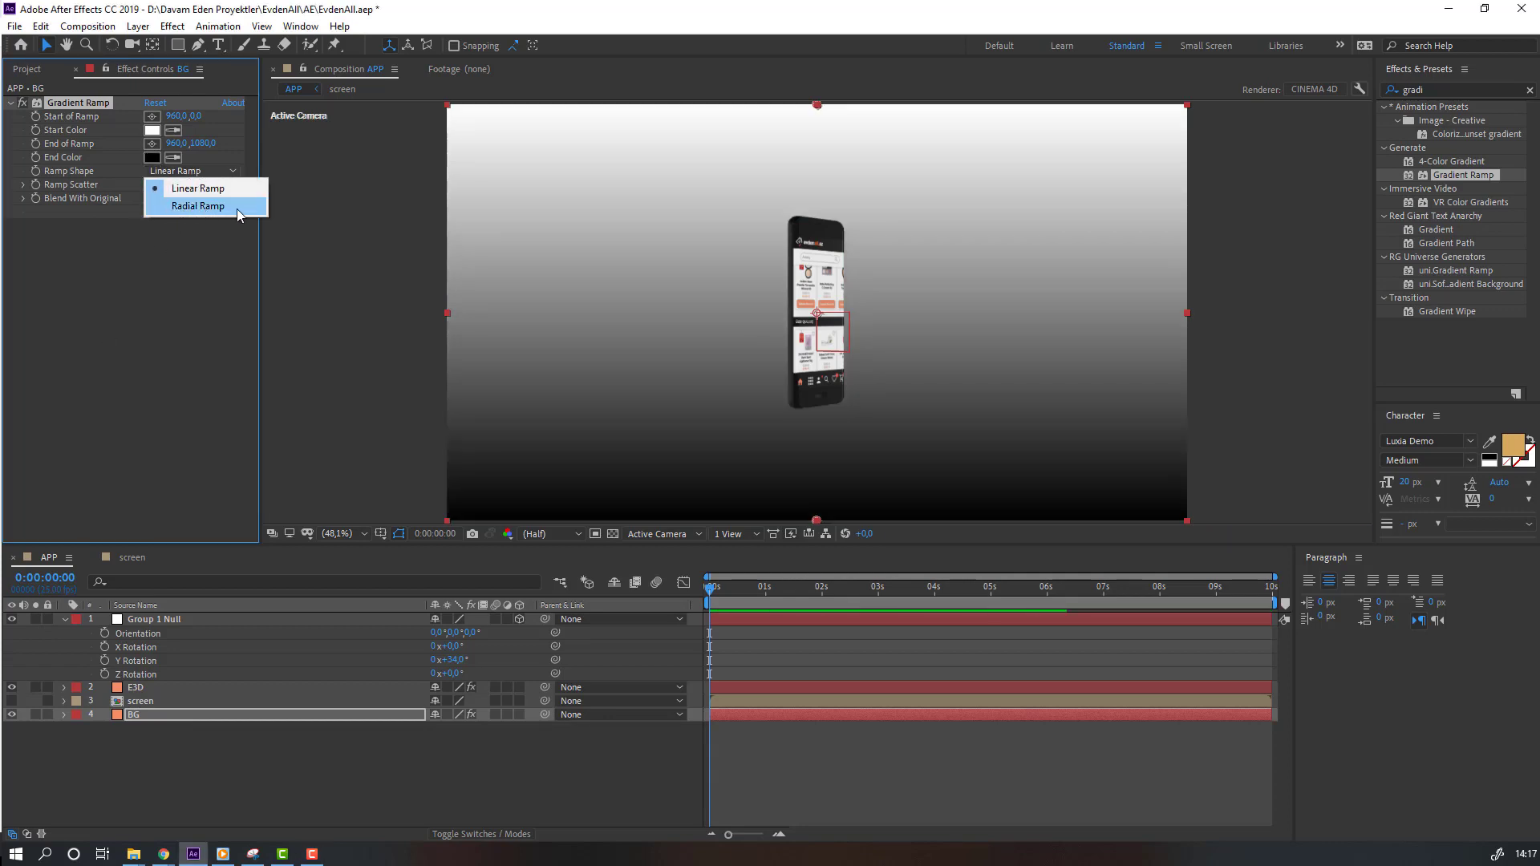
left_click(237, 208)
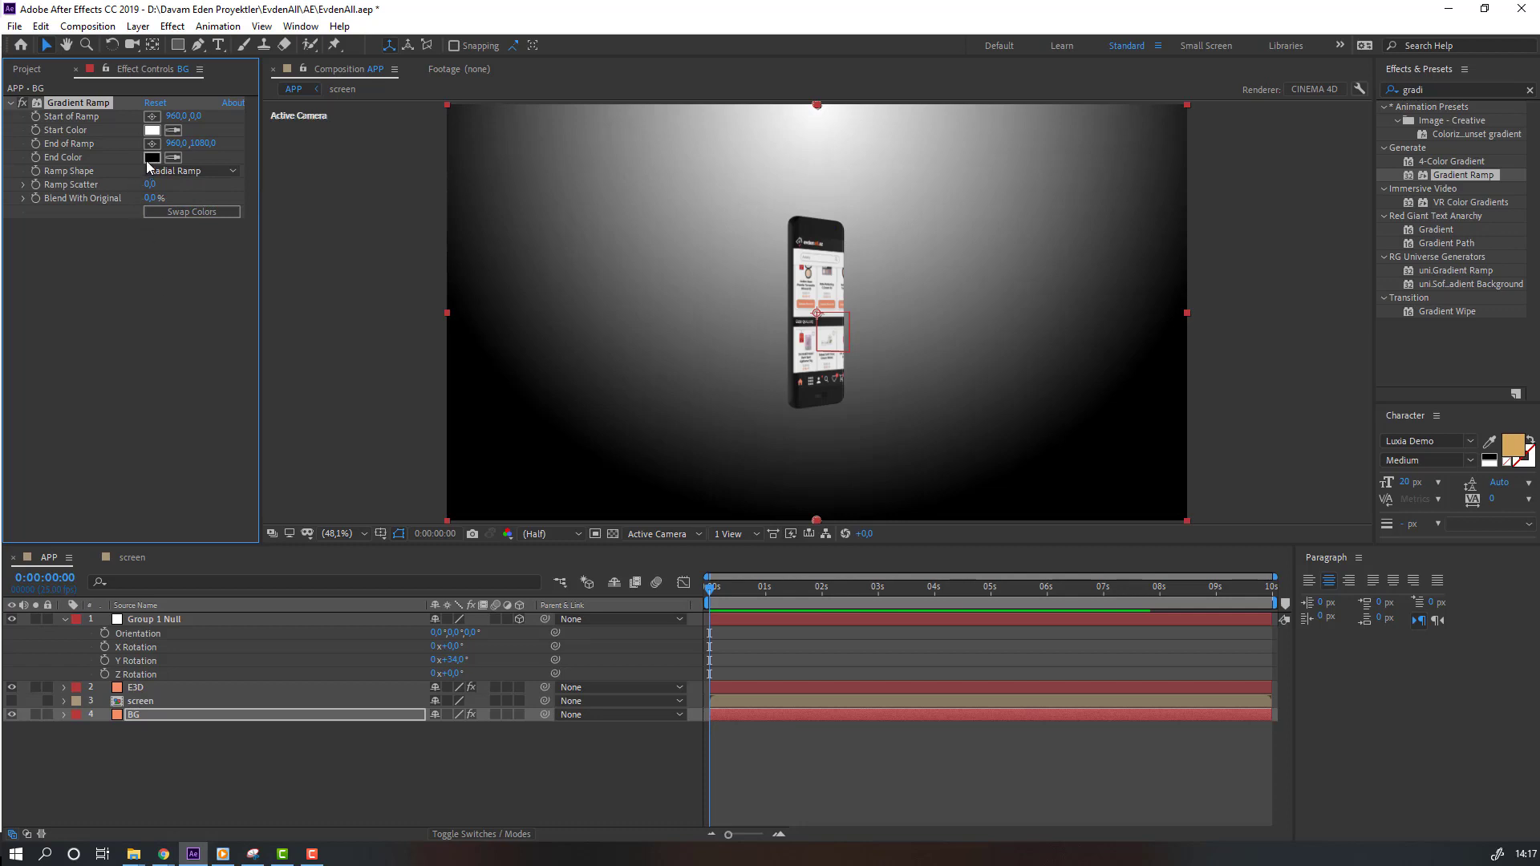
Set the gradient's end colour to near-white and its start colour to a light grey.
left_click(148, 159)
left_click_drag(144, 421, 95, 389)
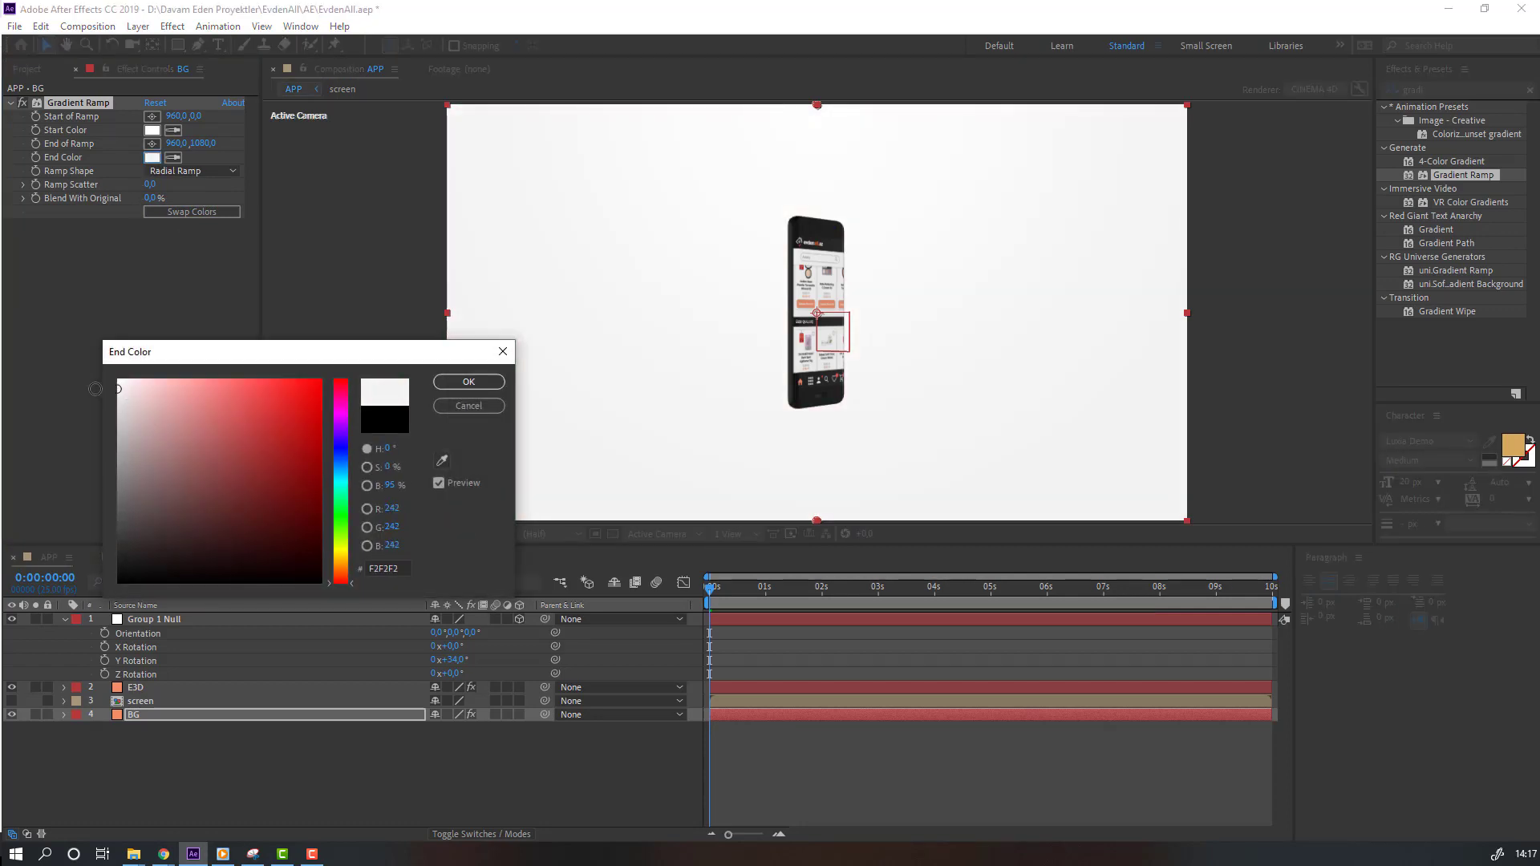
key("Return")
left_click(152, 129)
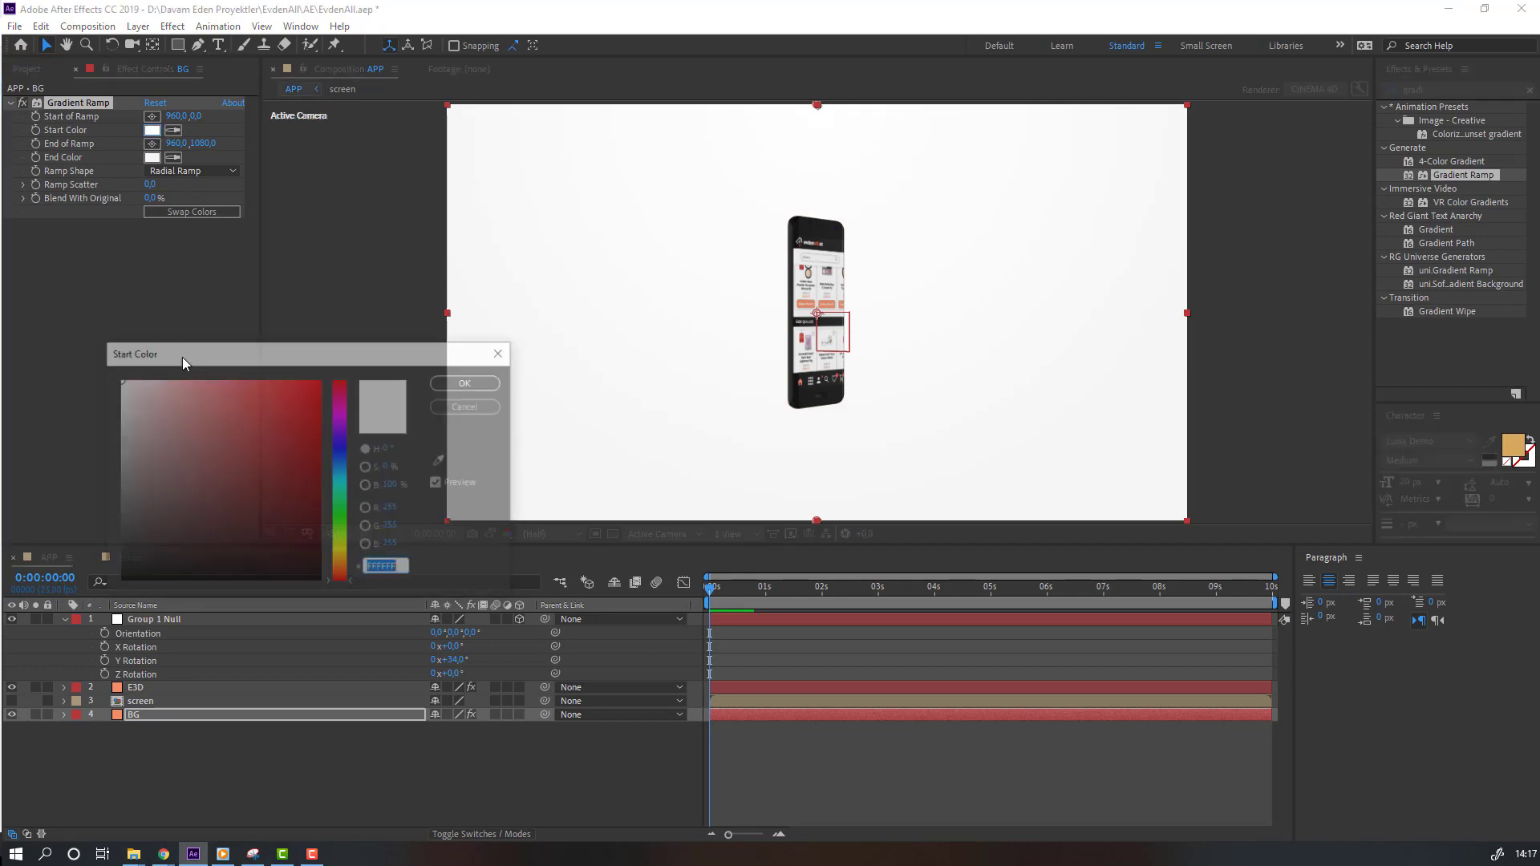
left_click(128, 403)
mouse_move(128, 403)
left_mouse_down()
mouse_move(120, 425)
mouse_move(119, 405)
mouse_move(36, 439)
mouse_move(39, 410)
left_mouse_up()
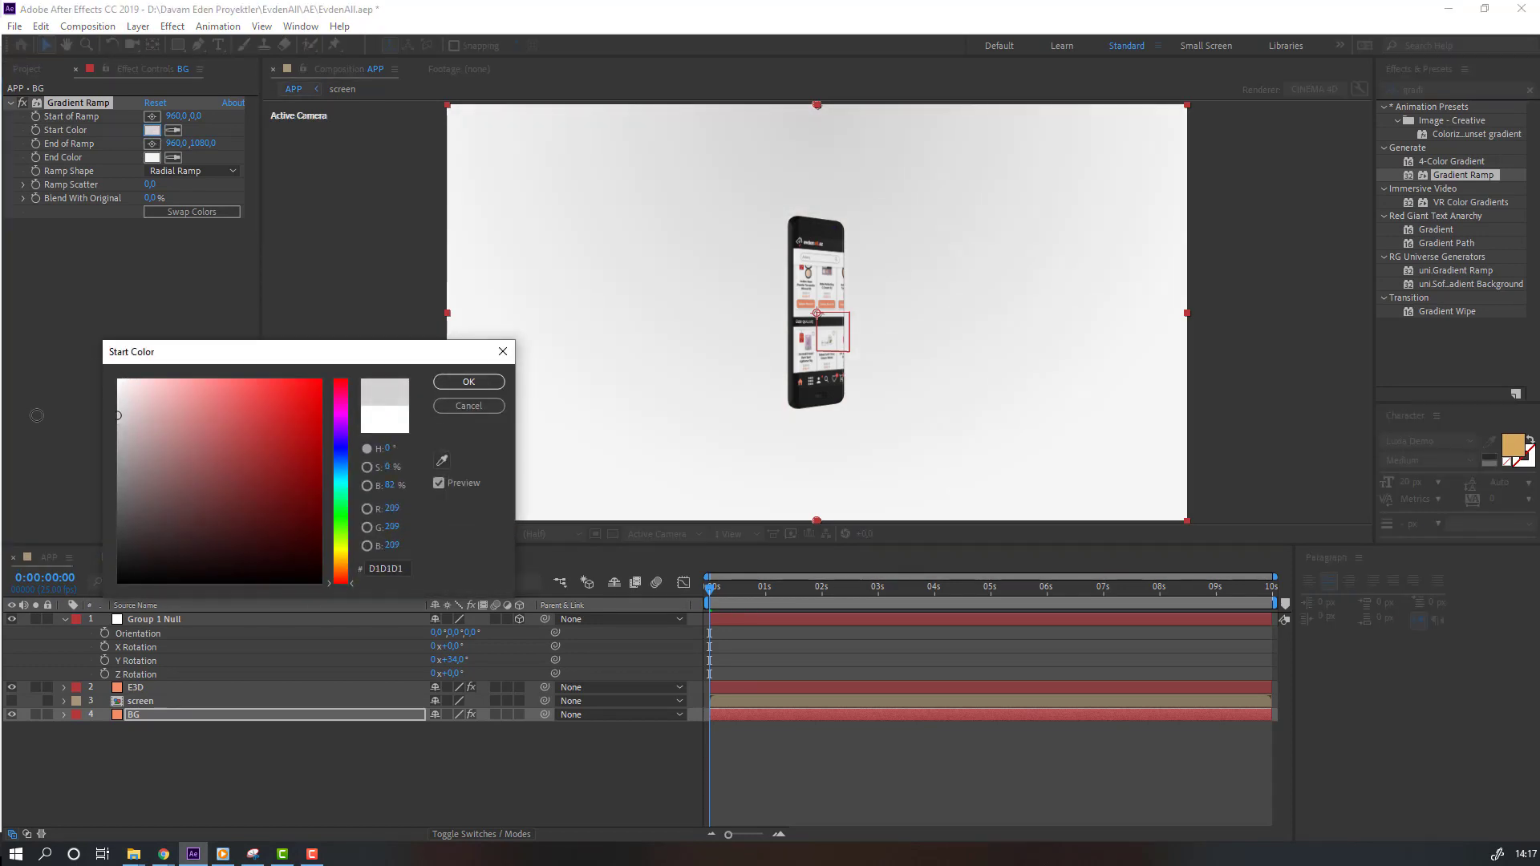
left_click(451, 384)
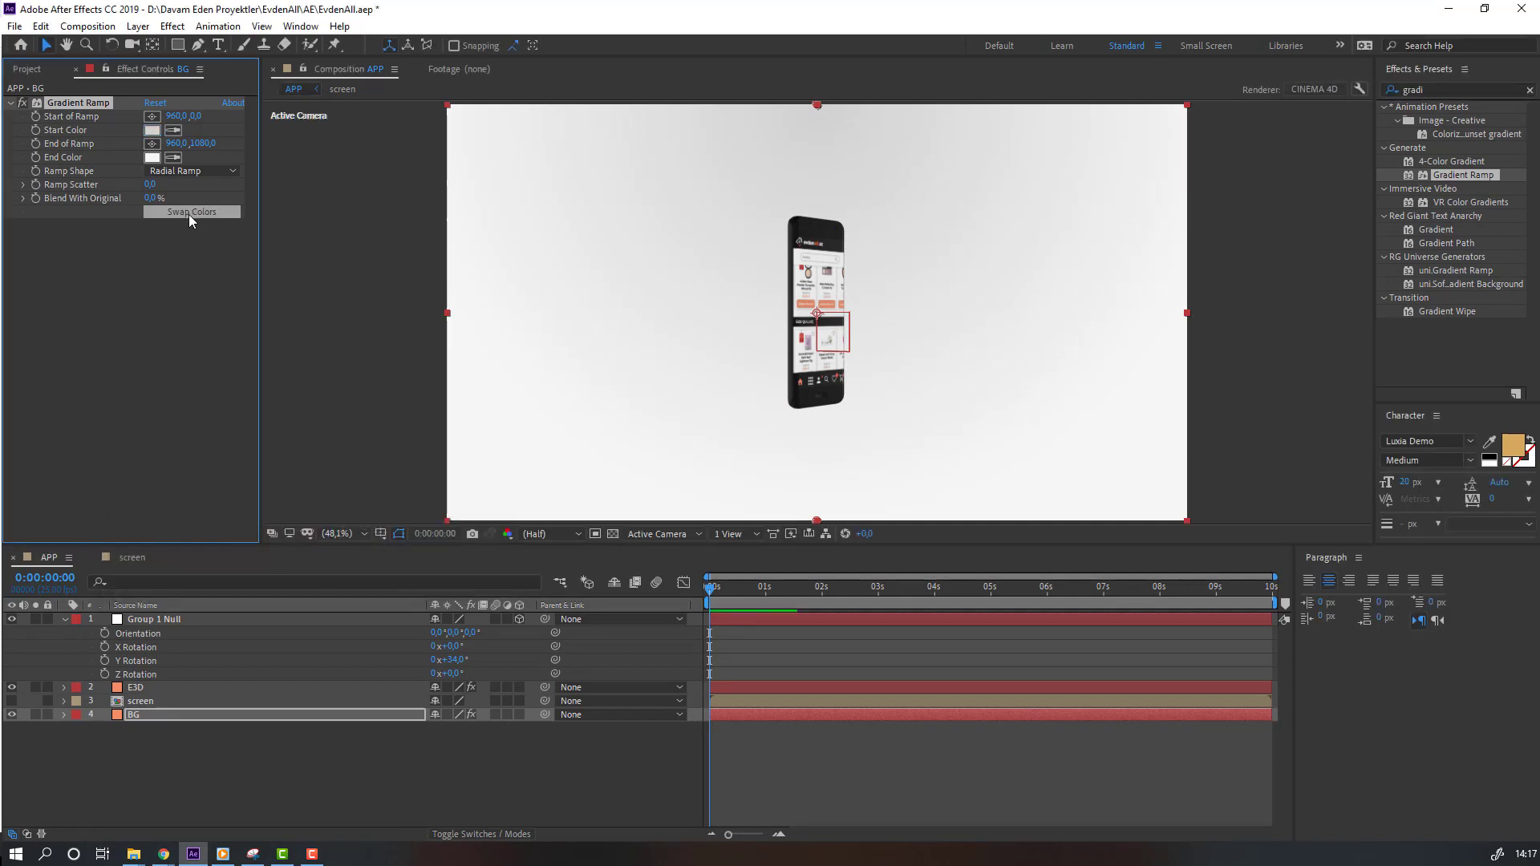
Drag the End of Ramp outward so the radial gradient spreads beyond the frame.
scroll(759, 359, "down", 2)
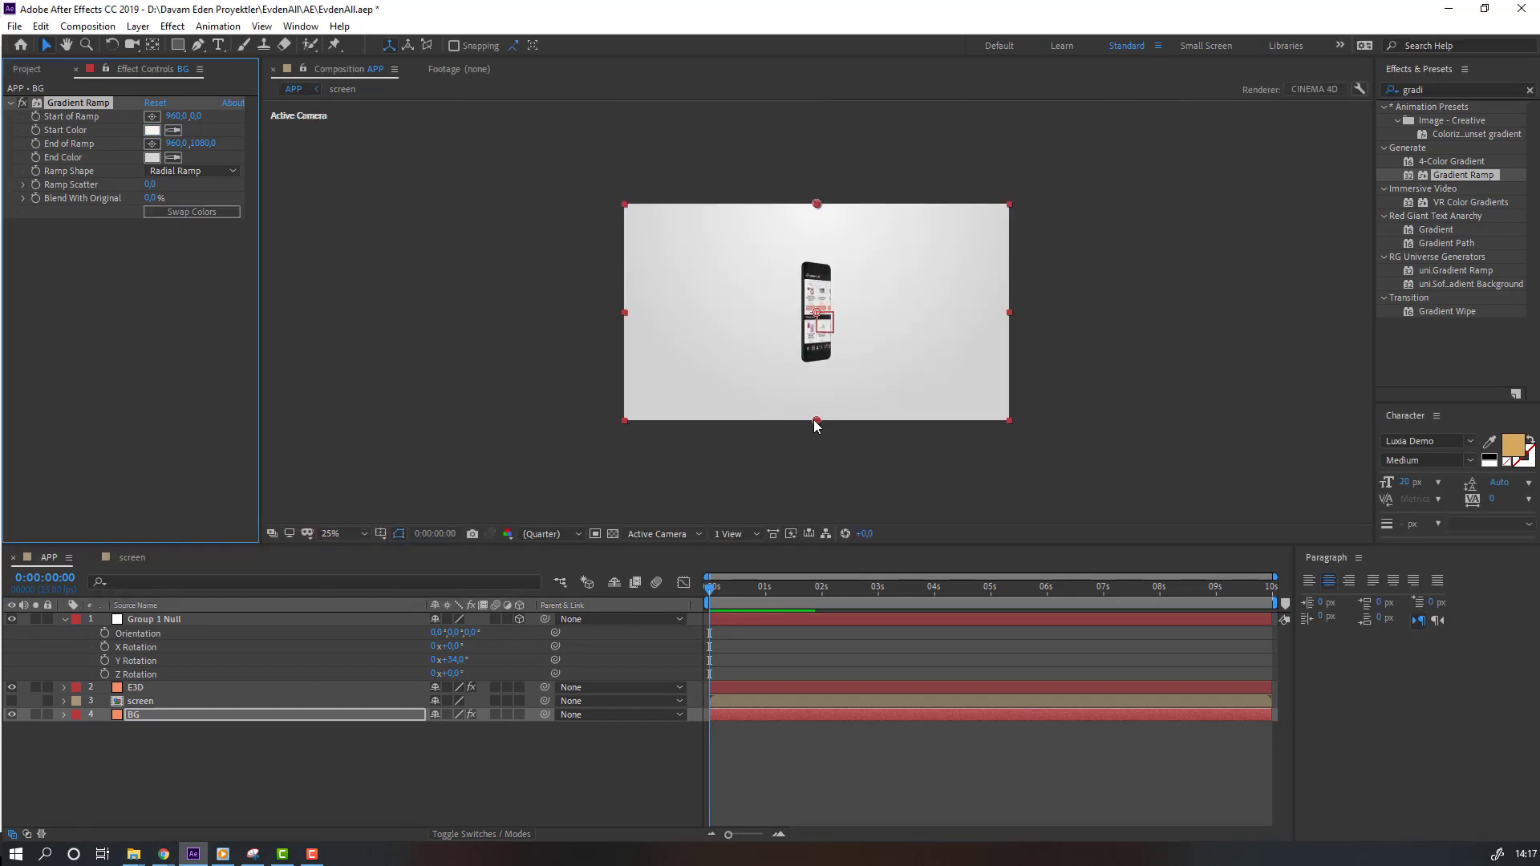
left_click_drag(814, 420, 817, 440)
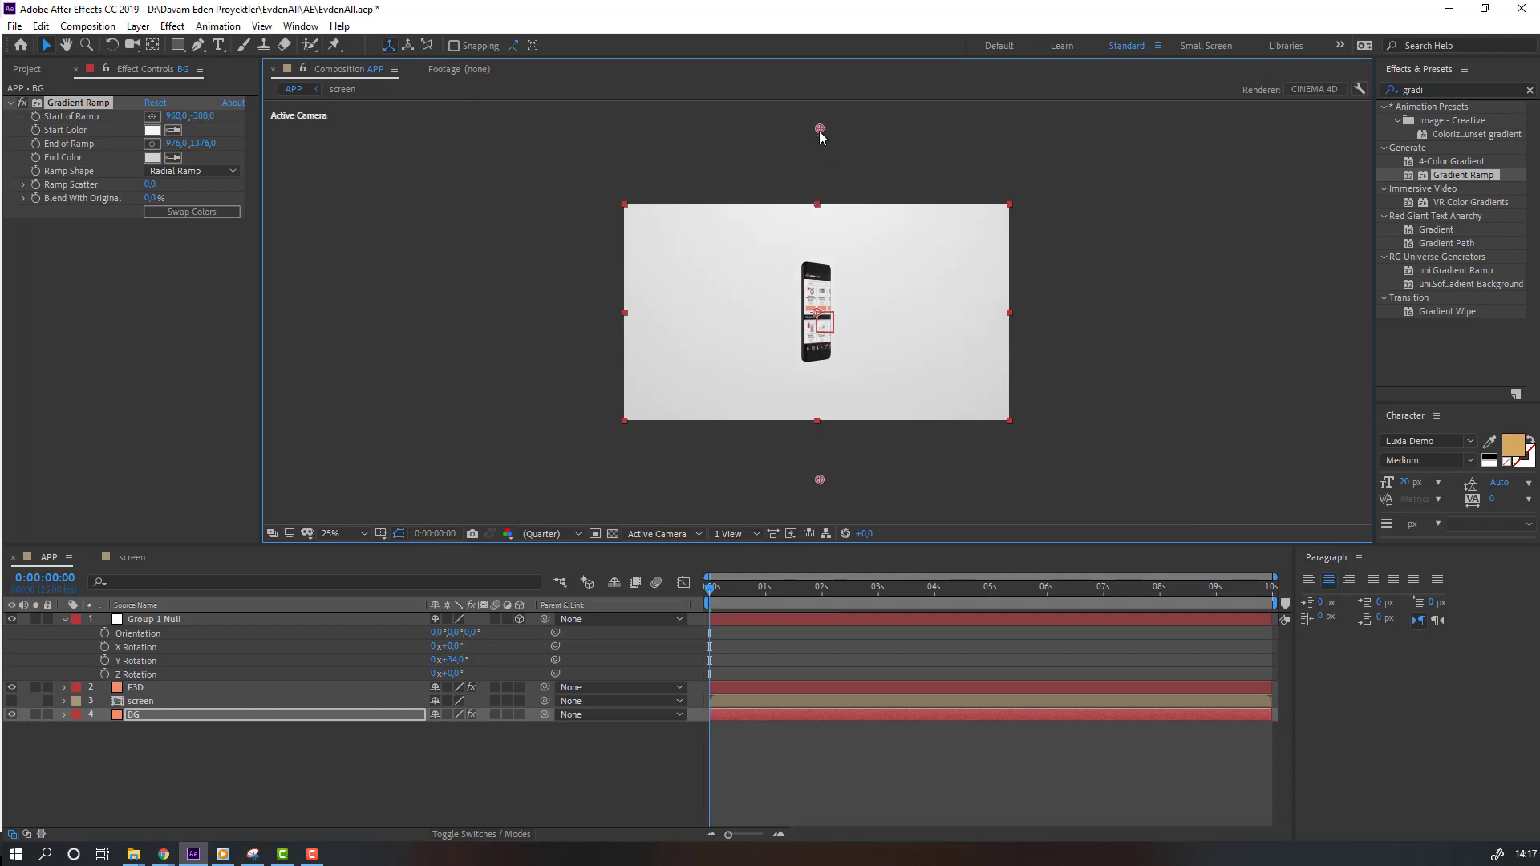
left_click(363, 537)
left_click(344, 454)
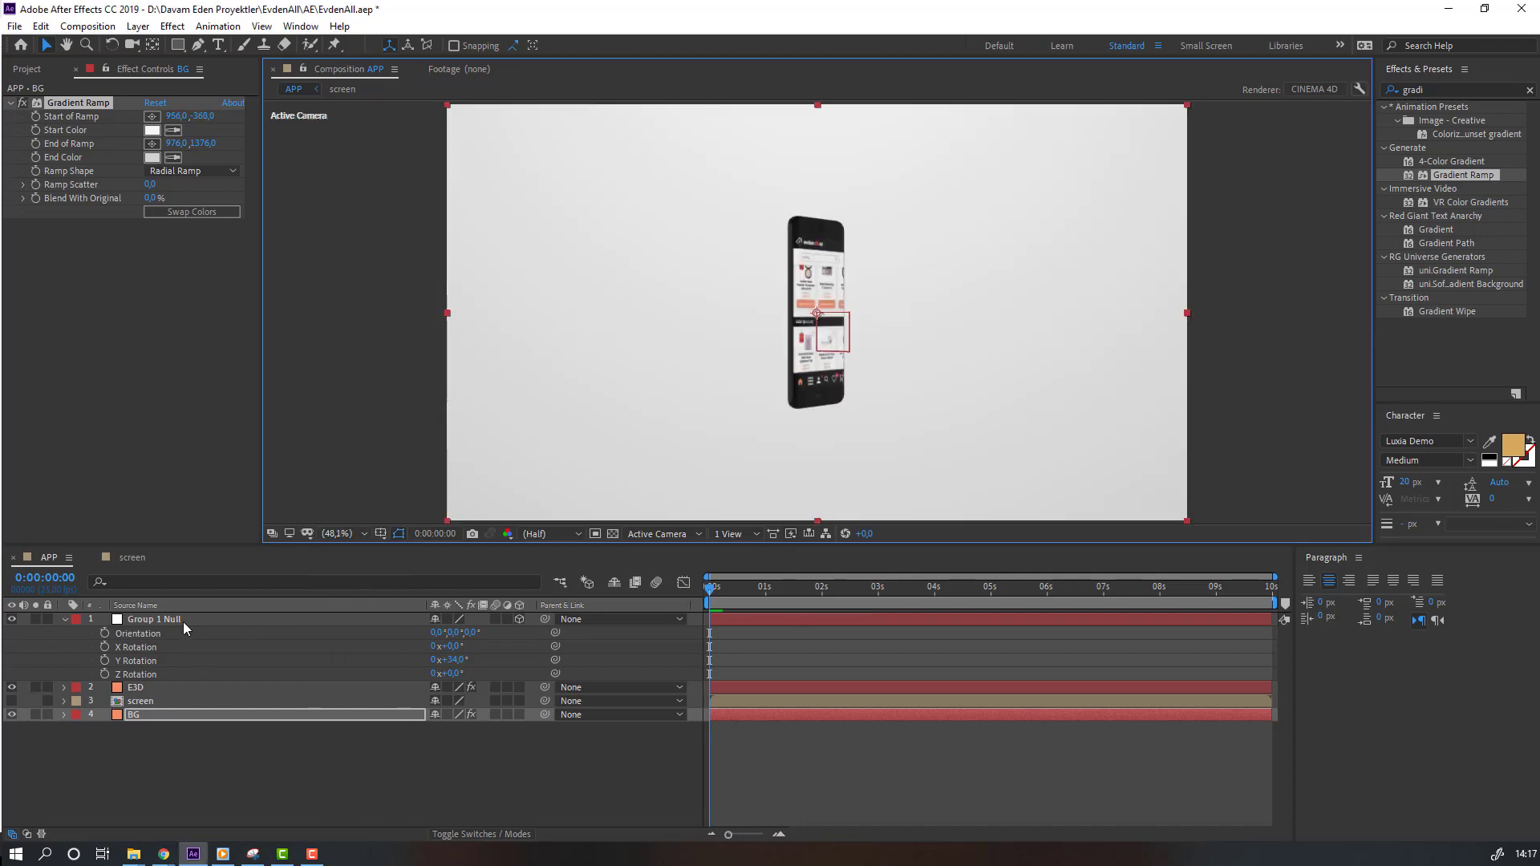
Set the Group 1 Null's Position Z to -647 and add its first Position keyframe.
left_click(156, 619)
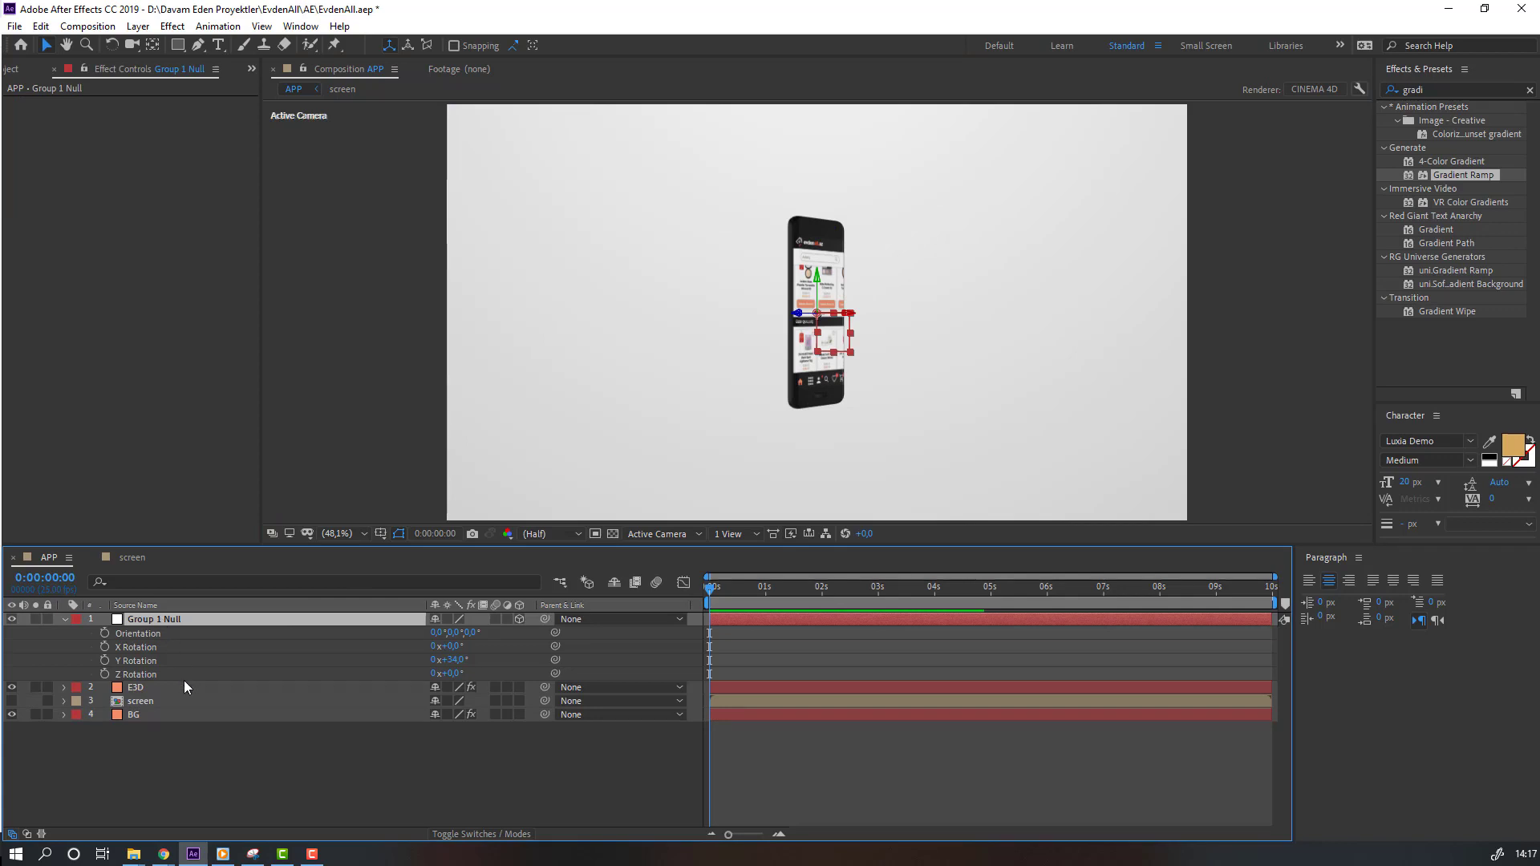
key("p")
left_click_drag(493, 634, 377, 638)
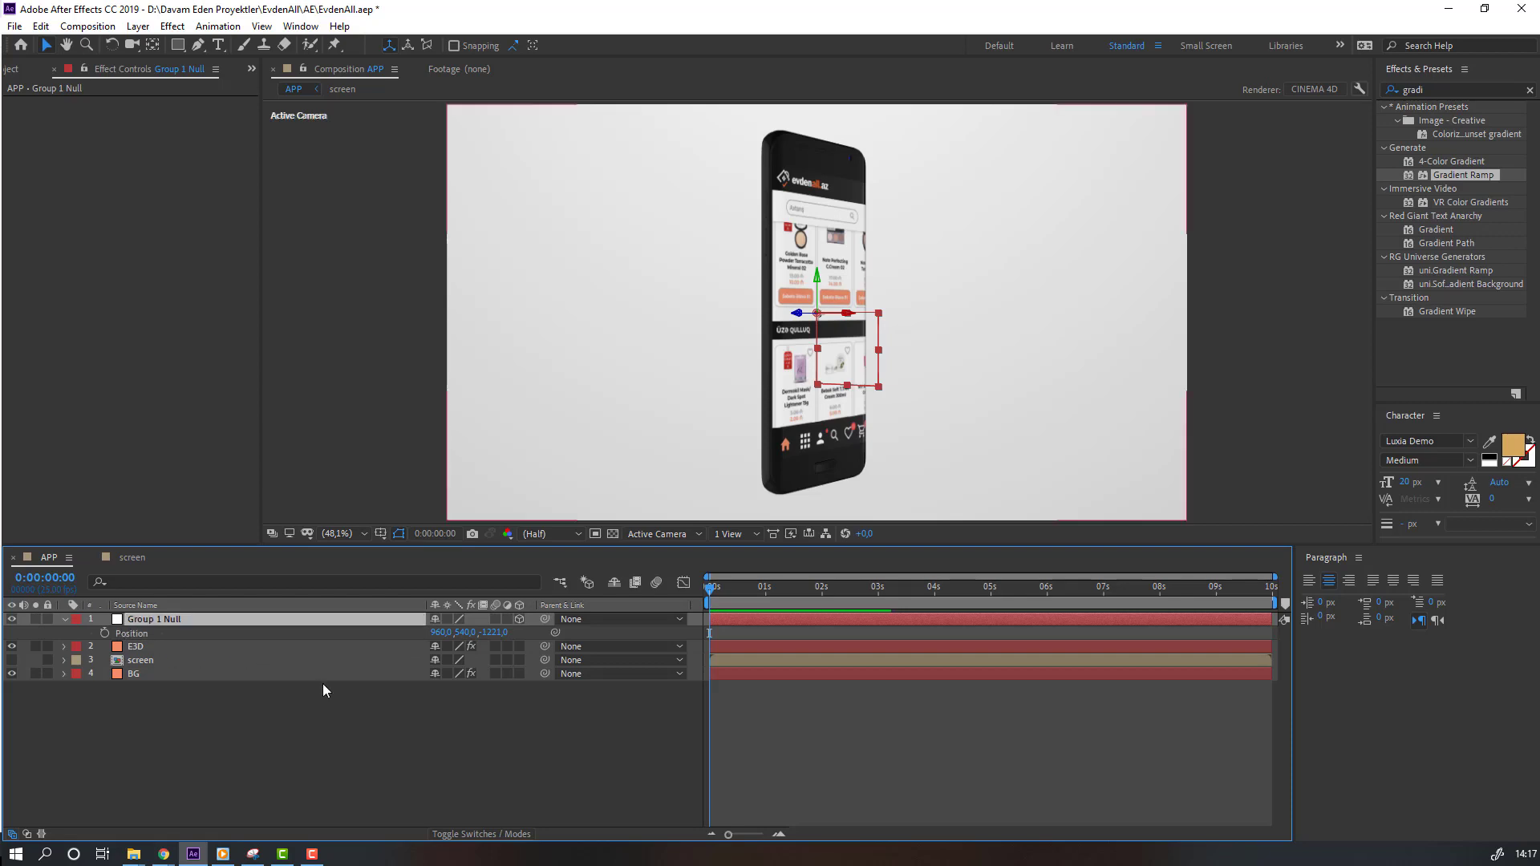
left_click_drag(491, 632, 374, 618)
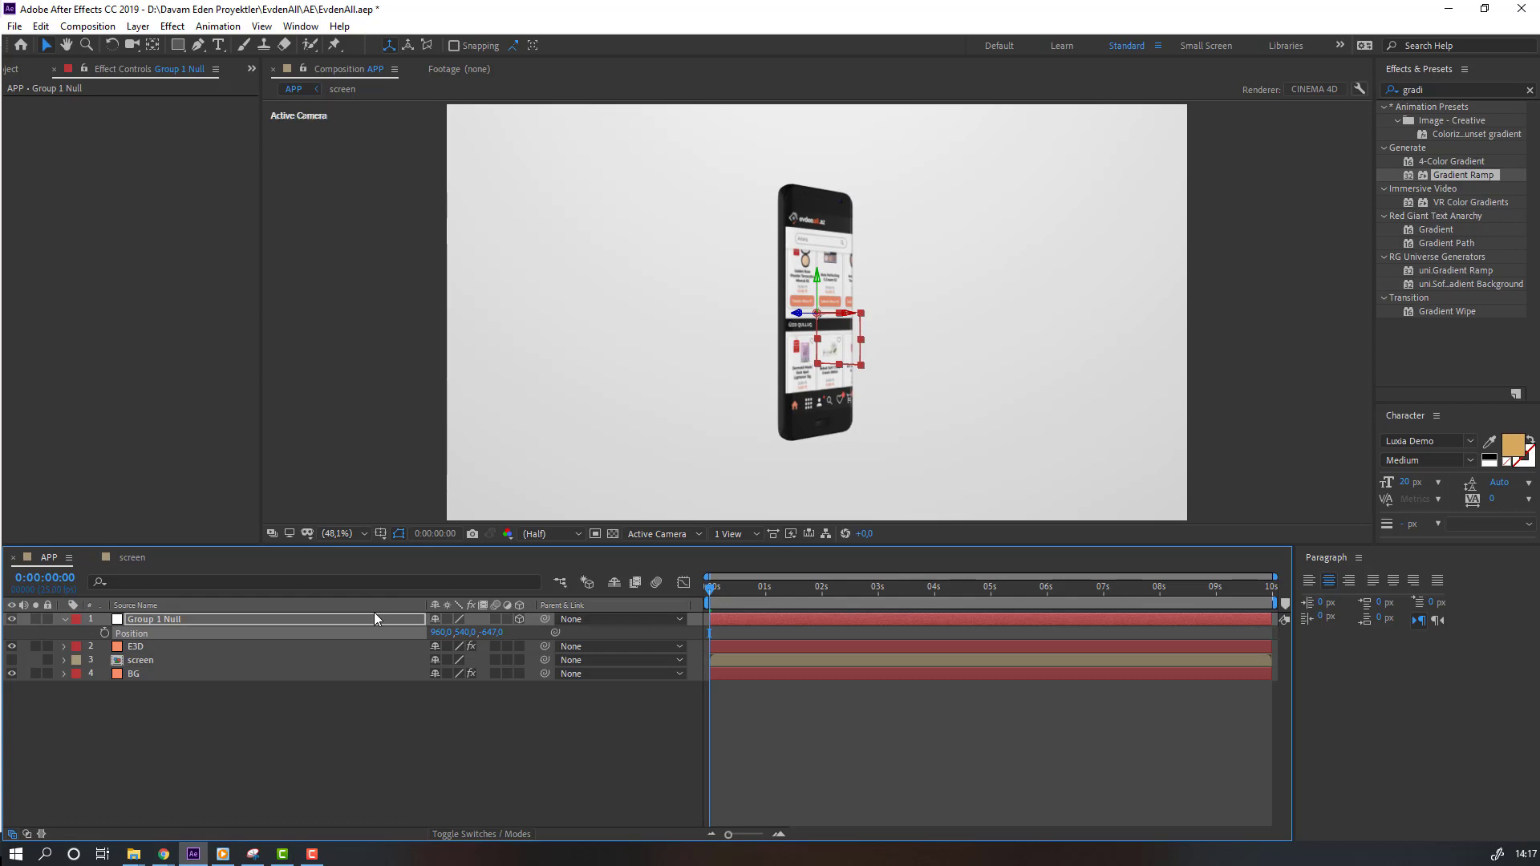
left_click(104, 633)
At frame 23, bring the phone closer to Z -1589 and preview the move.
left_click_drag(709, 594, 762, 600)
left_click_drag(502, 633, 546, 630)
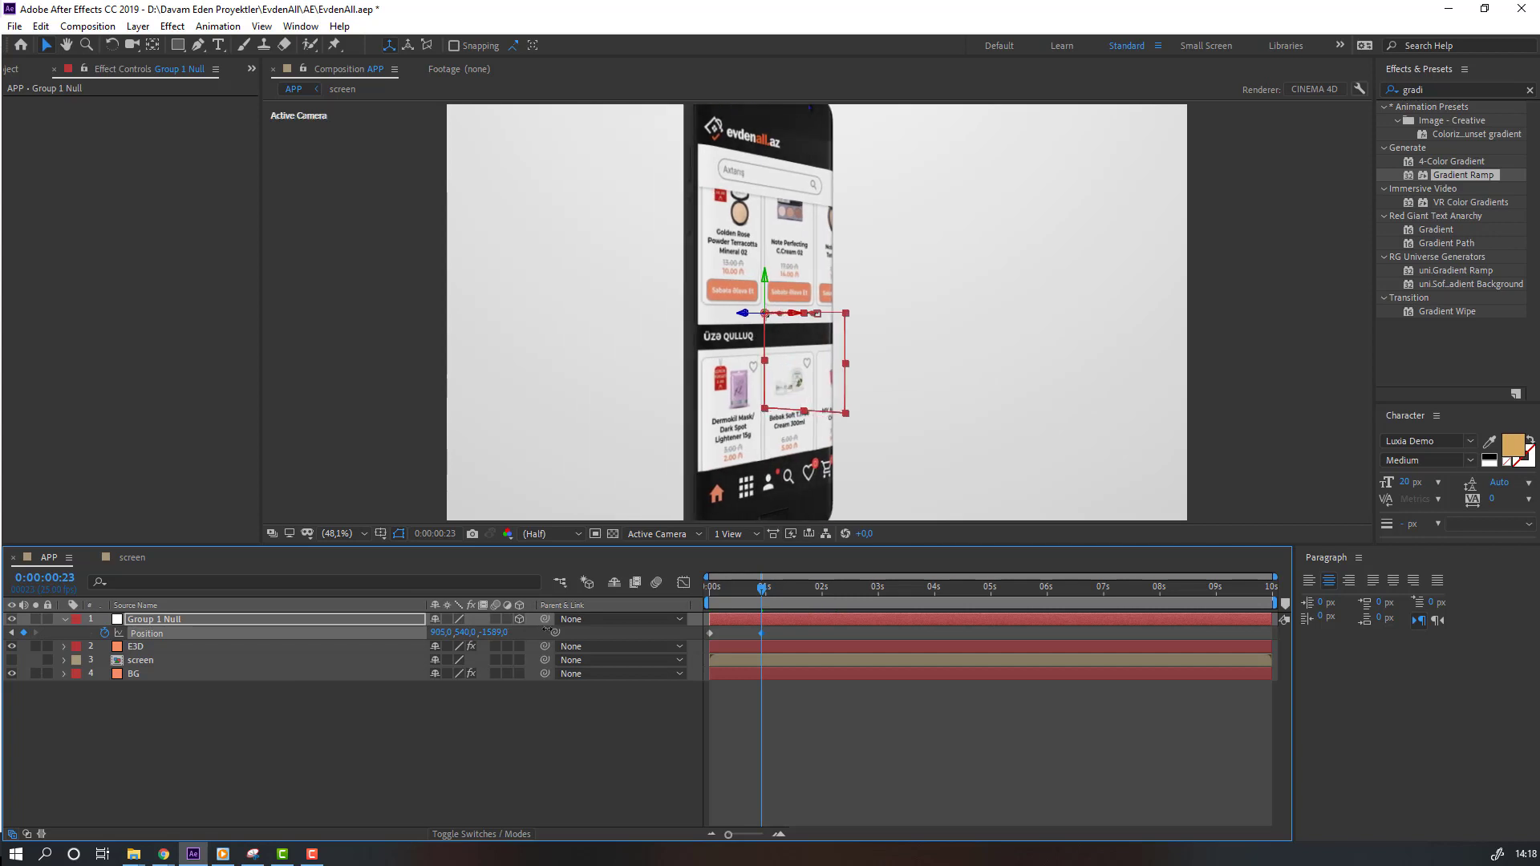
key("space")
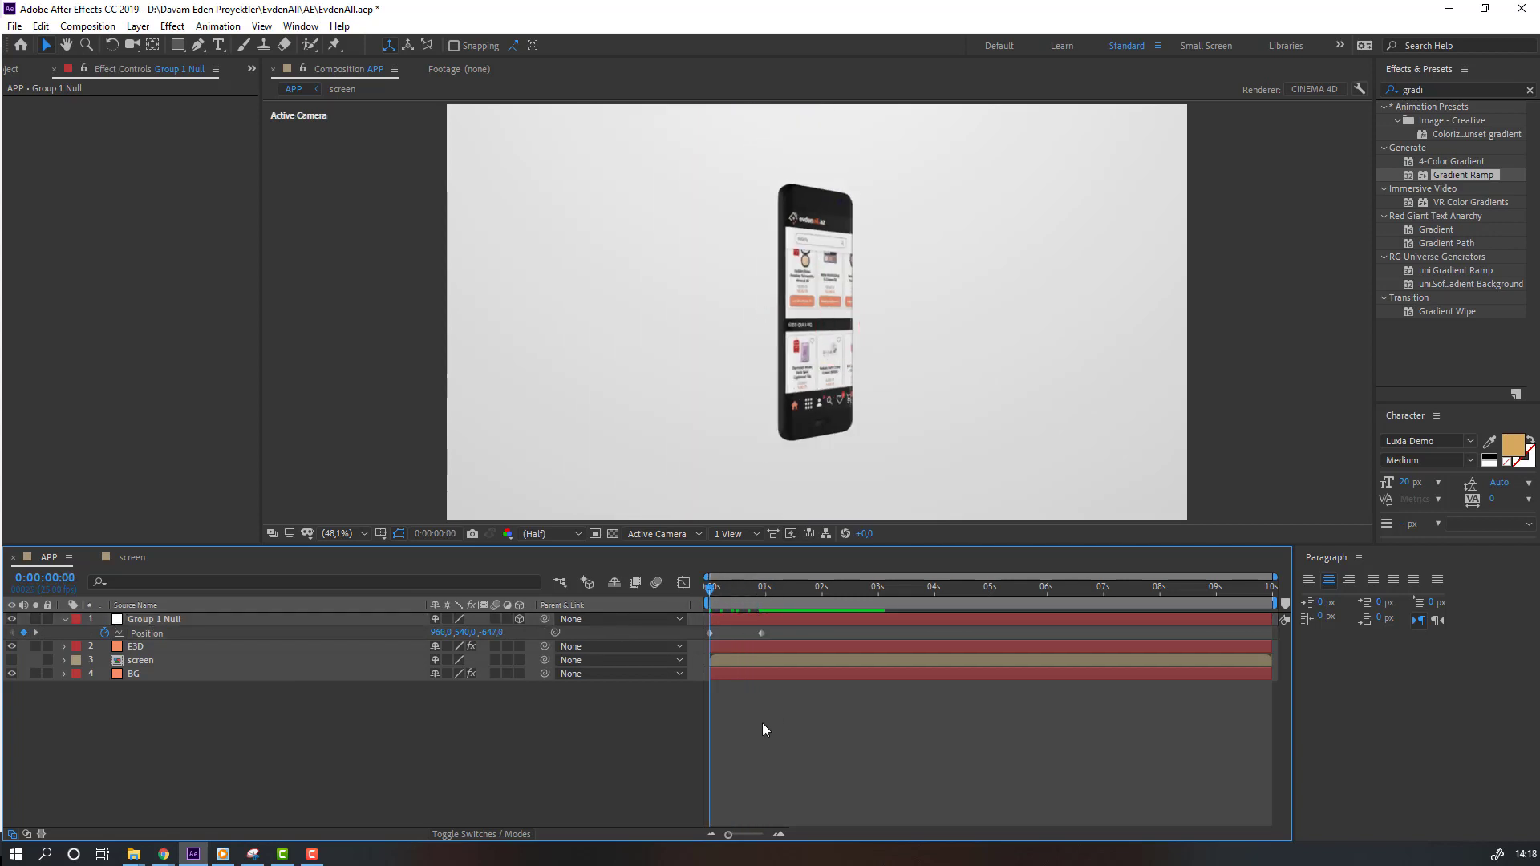
key("space")
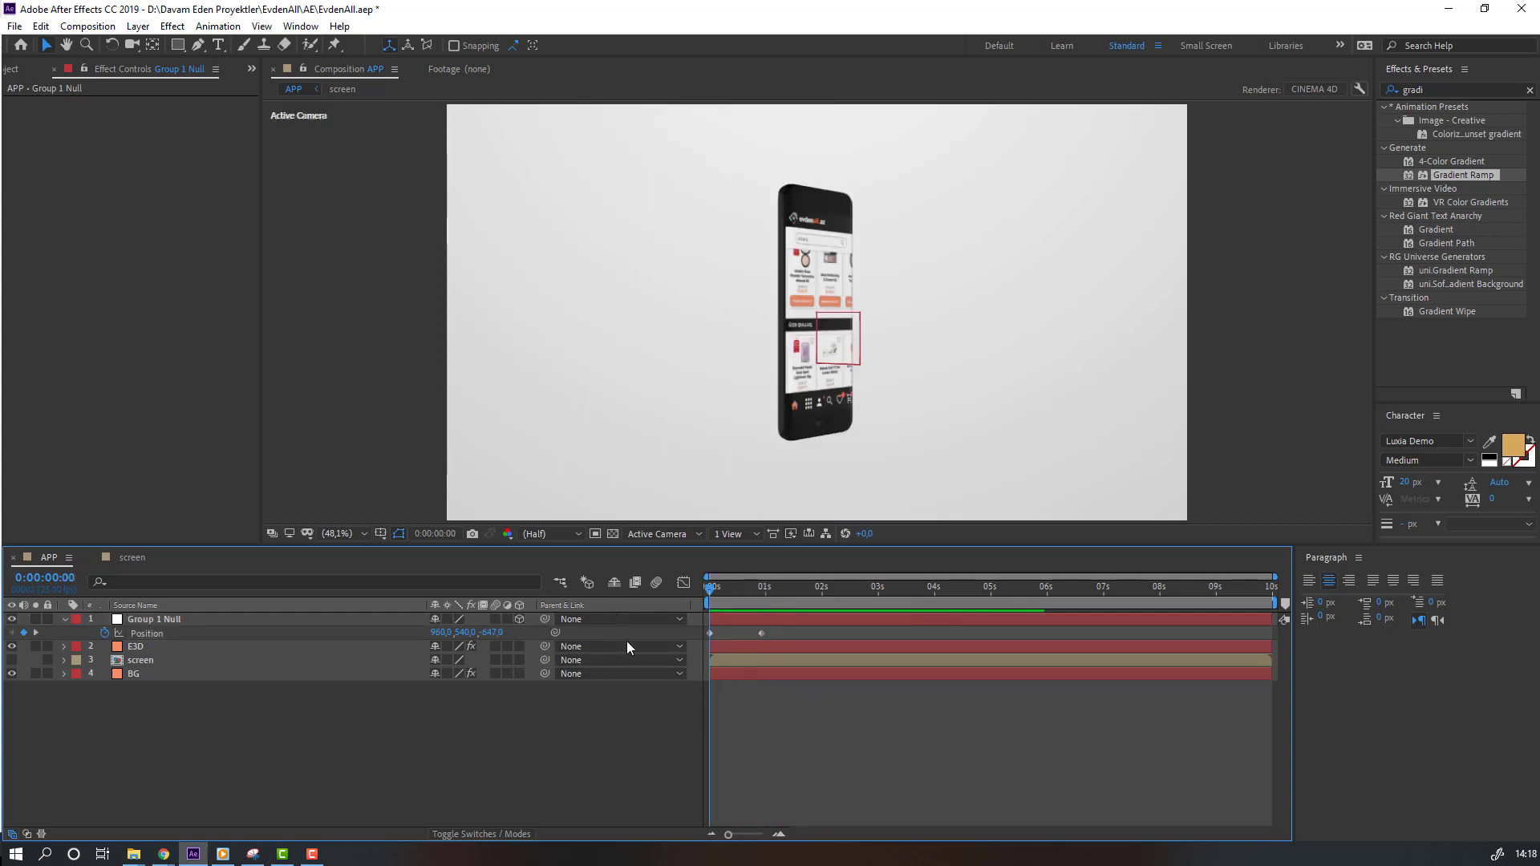
Apply Easy Ease to both Position keyframes and show the null's rotation properties.
left_click(709, 634)
right_click(710, 634)
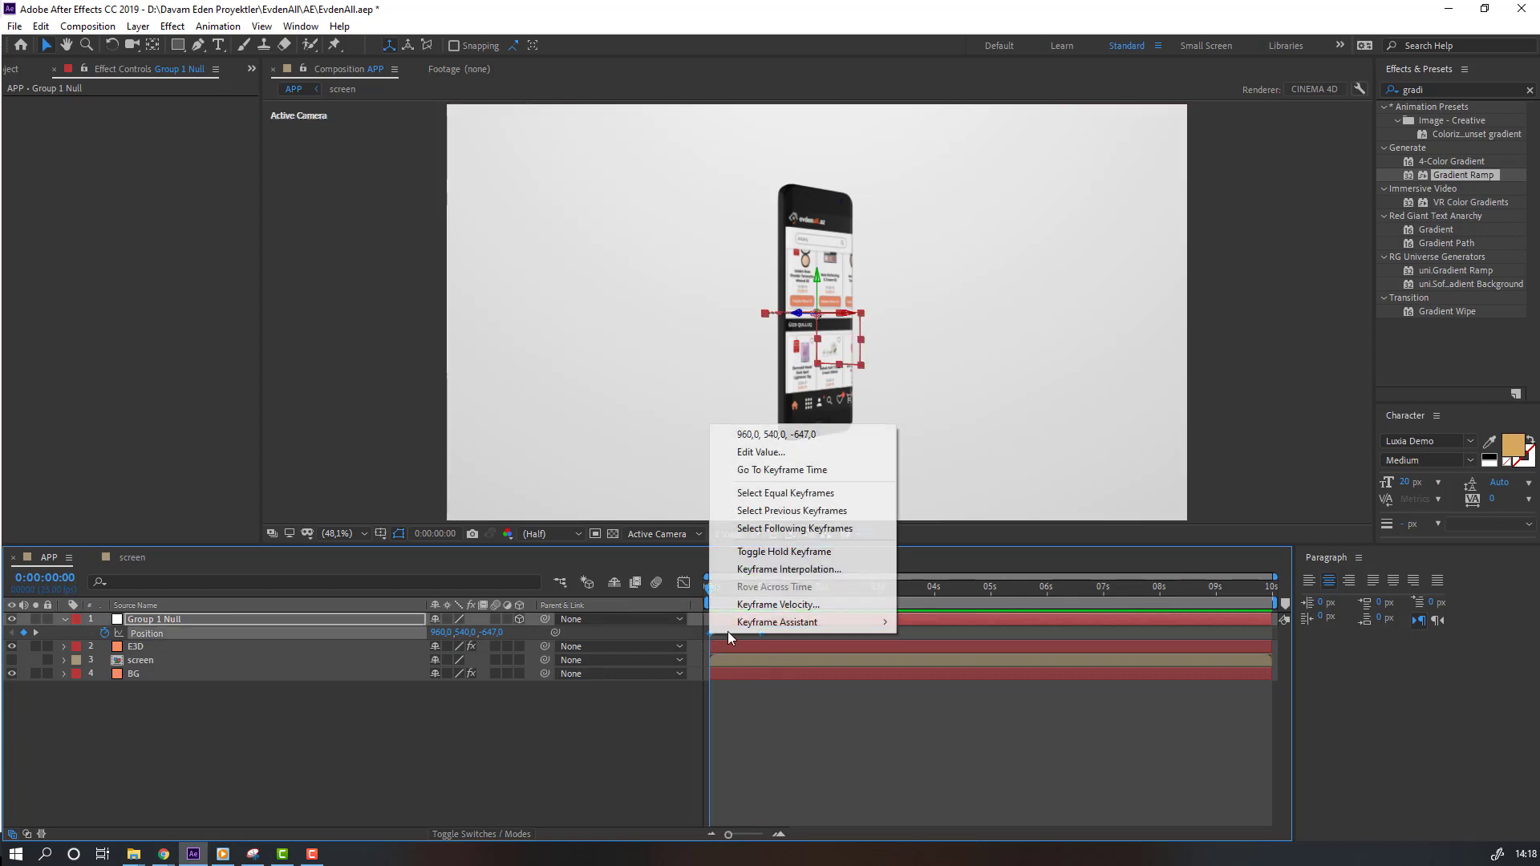
mouse_move(863, 628)
left_click(943, 676)
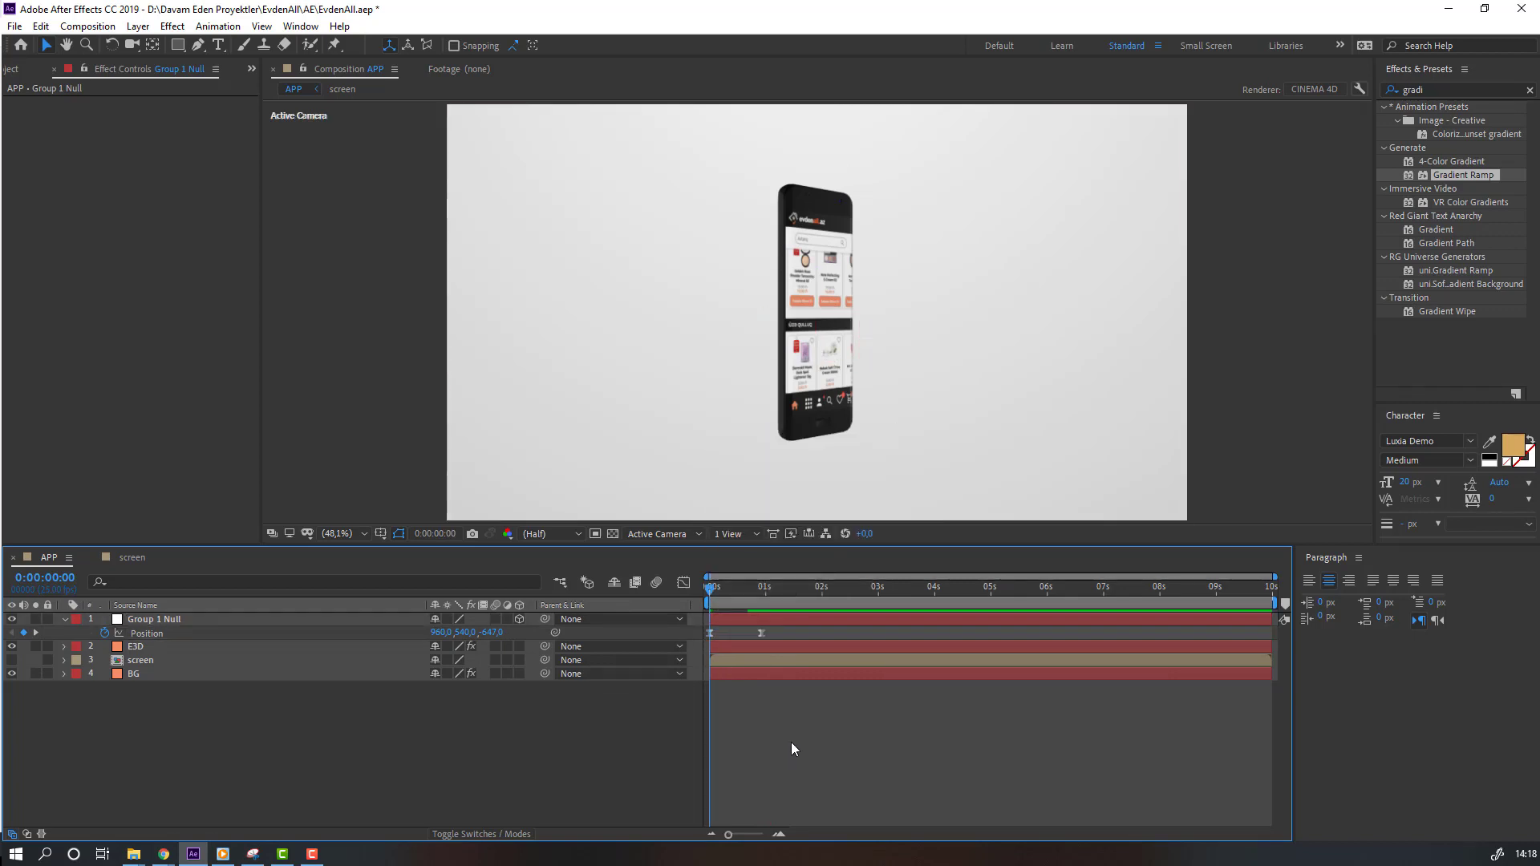
key("space")
left_click(167, 623)
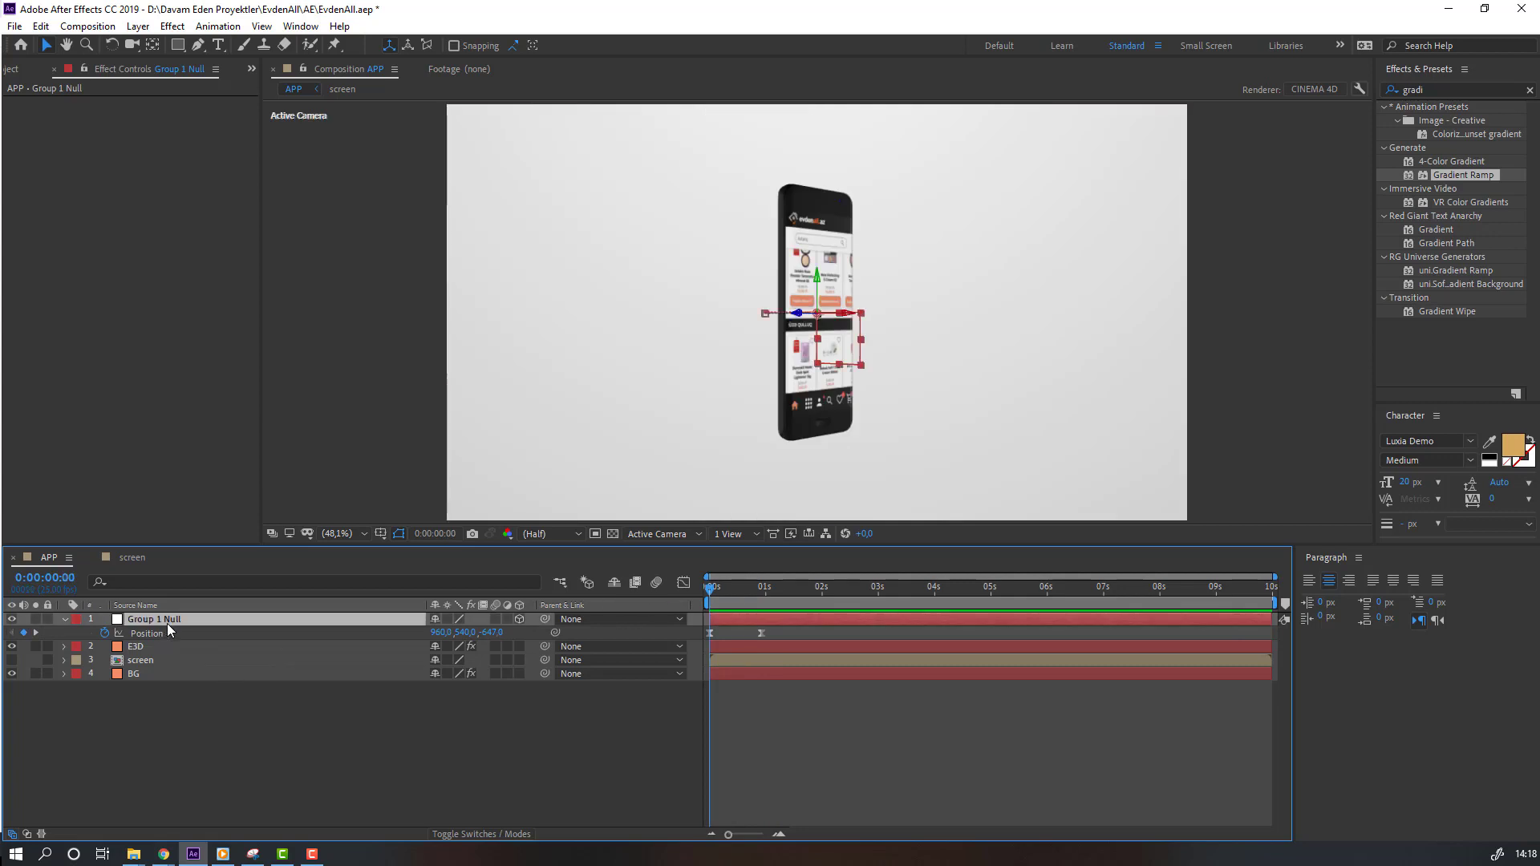
key("shift+r")
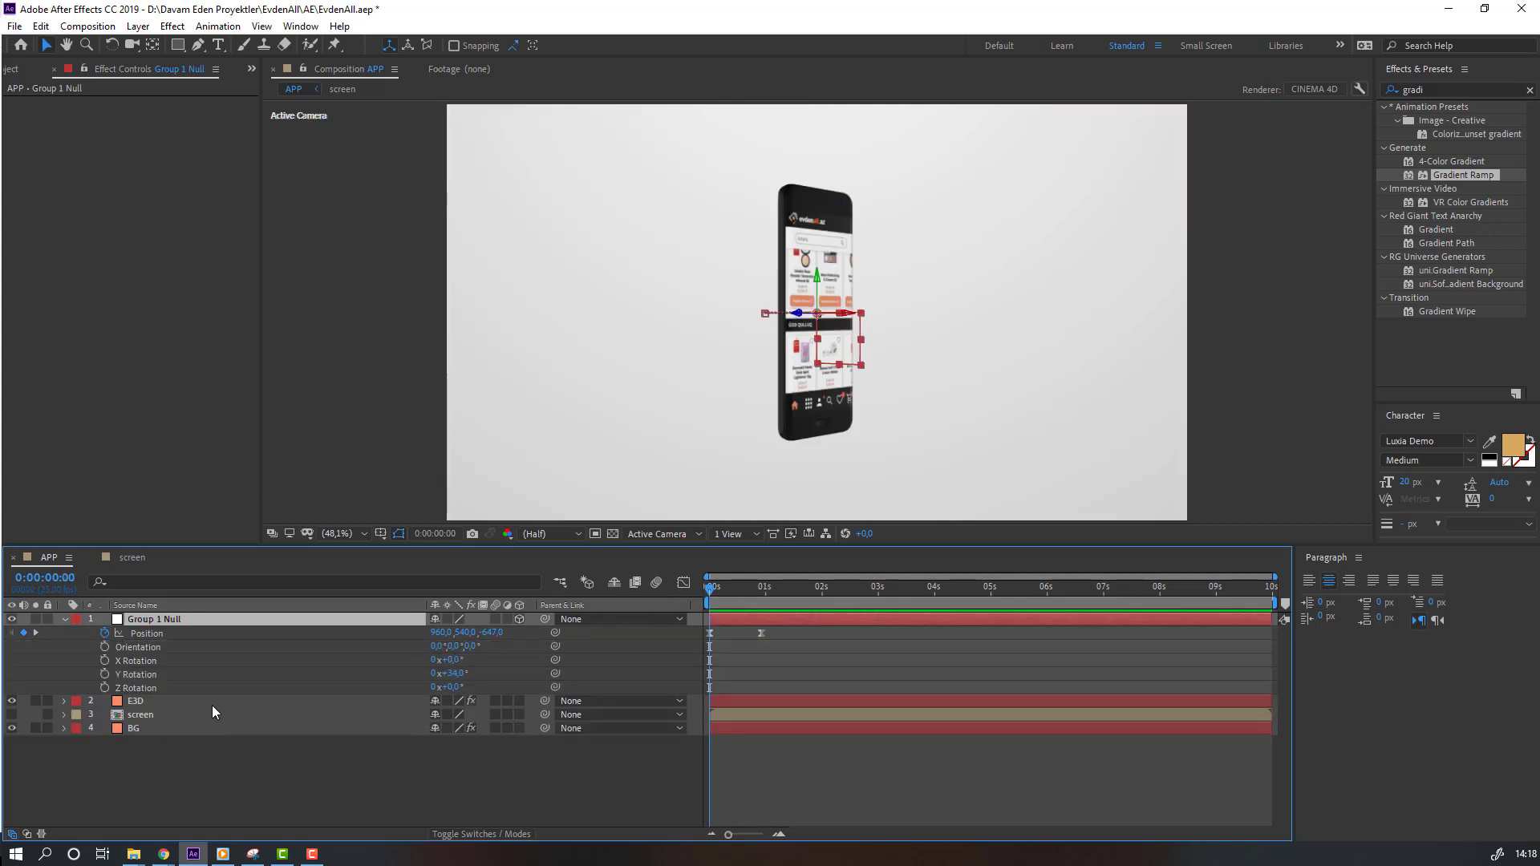
Keyframe X, Y and Z Rotation and spin the phone on Y at frame 23.
left_click(104, 659)
left_click(104, 673)
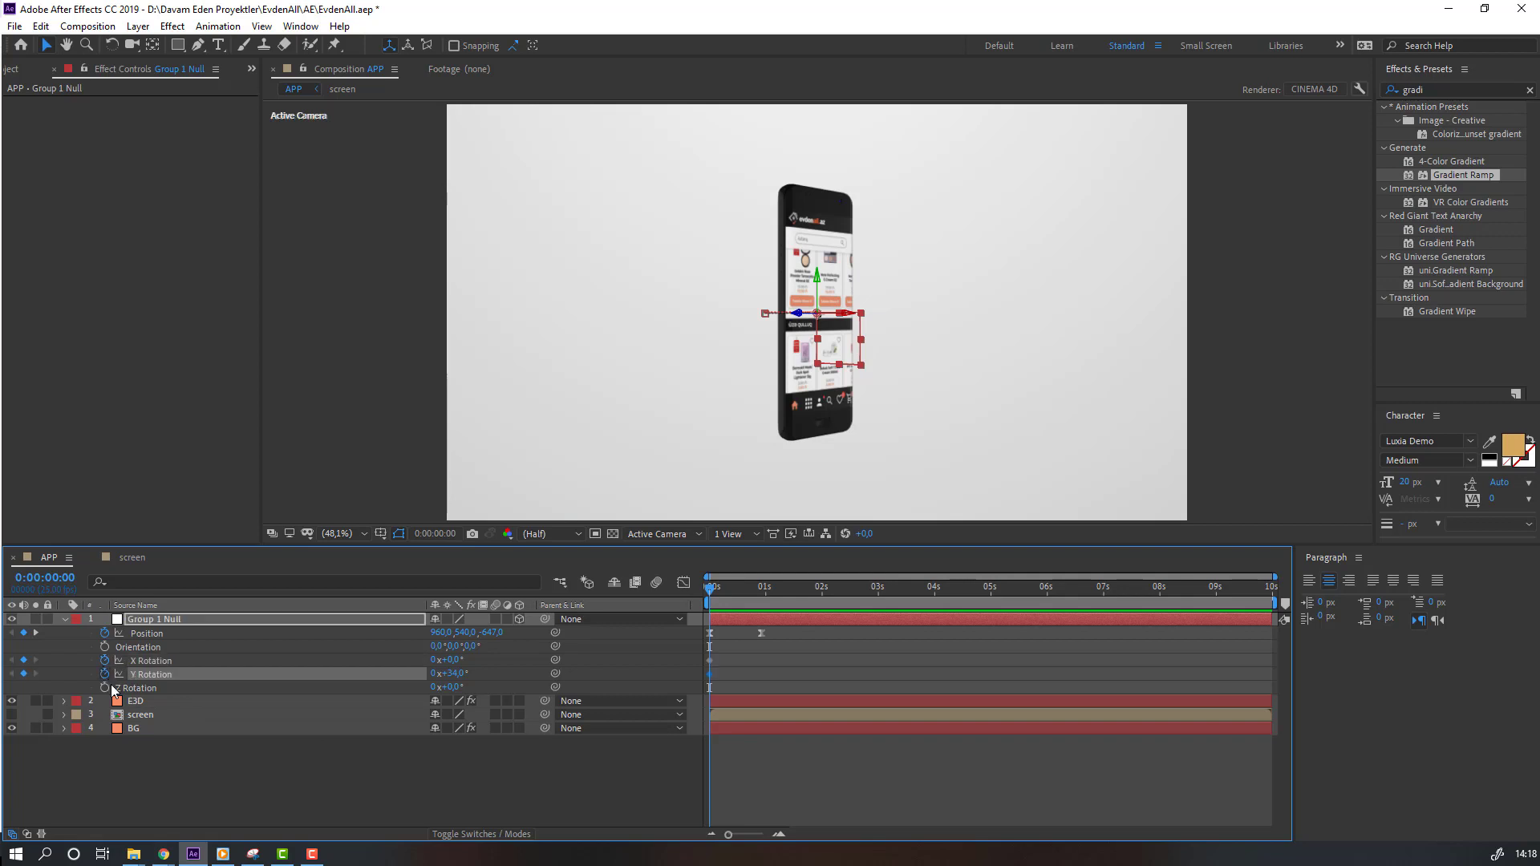
left_click(104, 688)
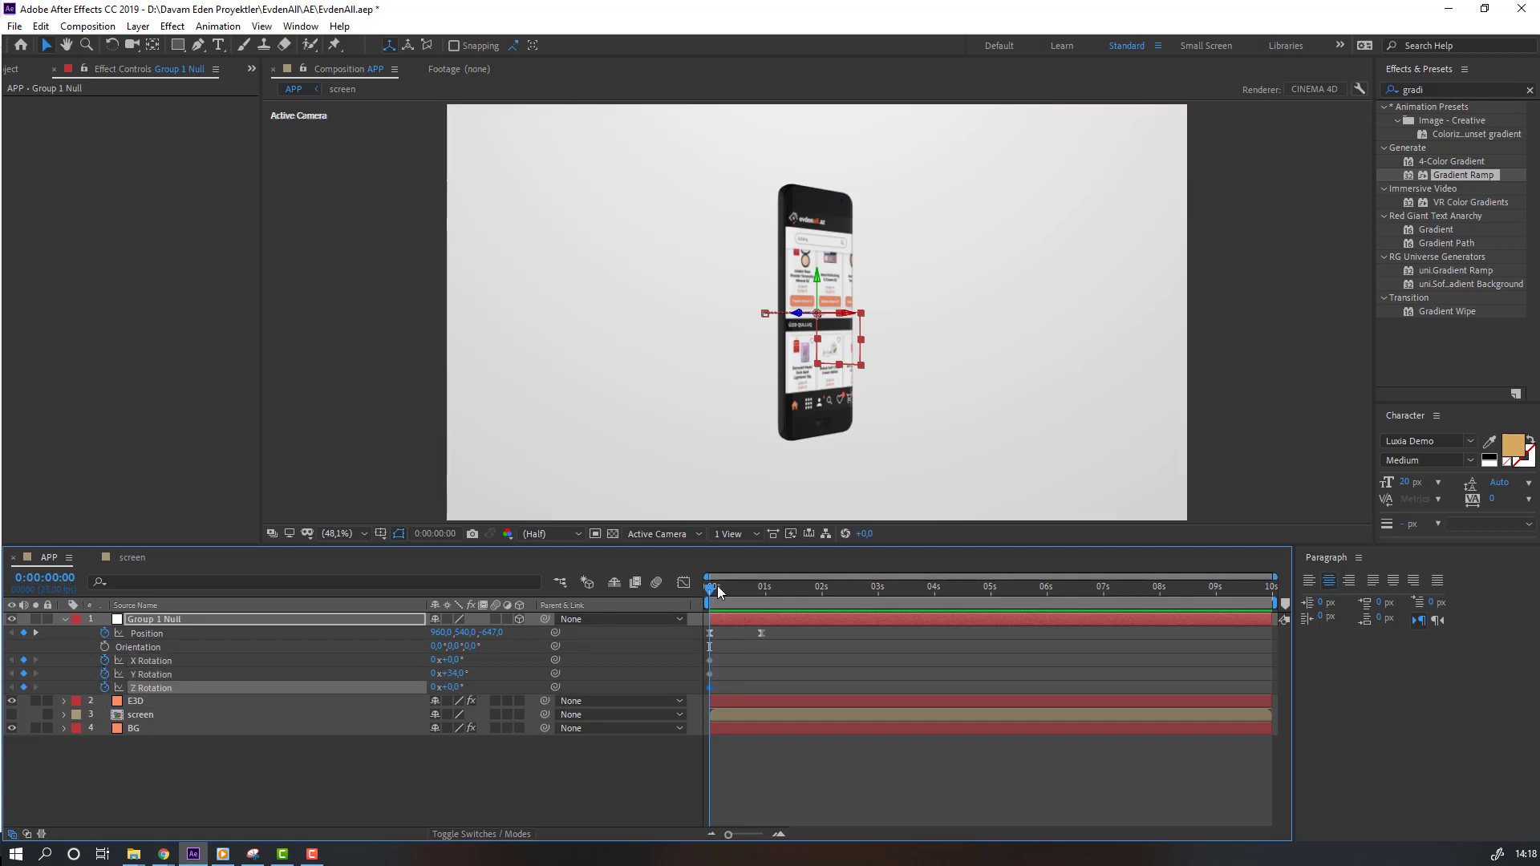
left_click_drag(721, 586, 760, 589)
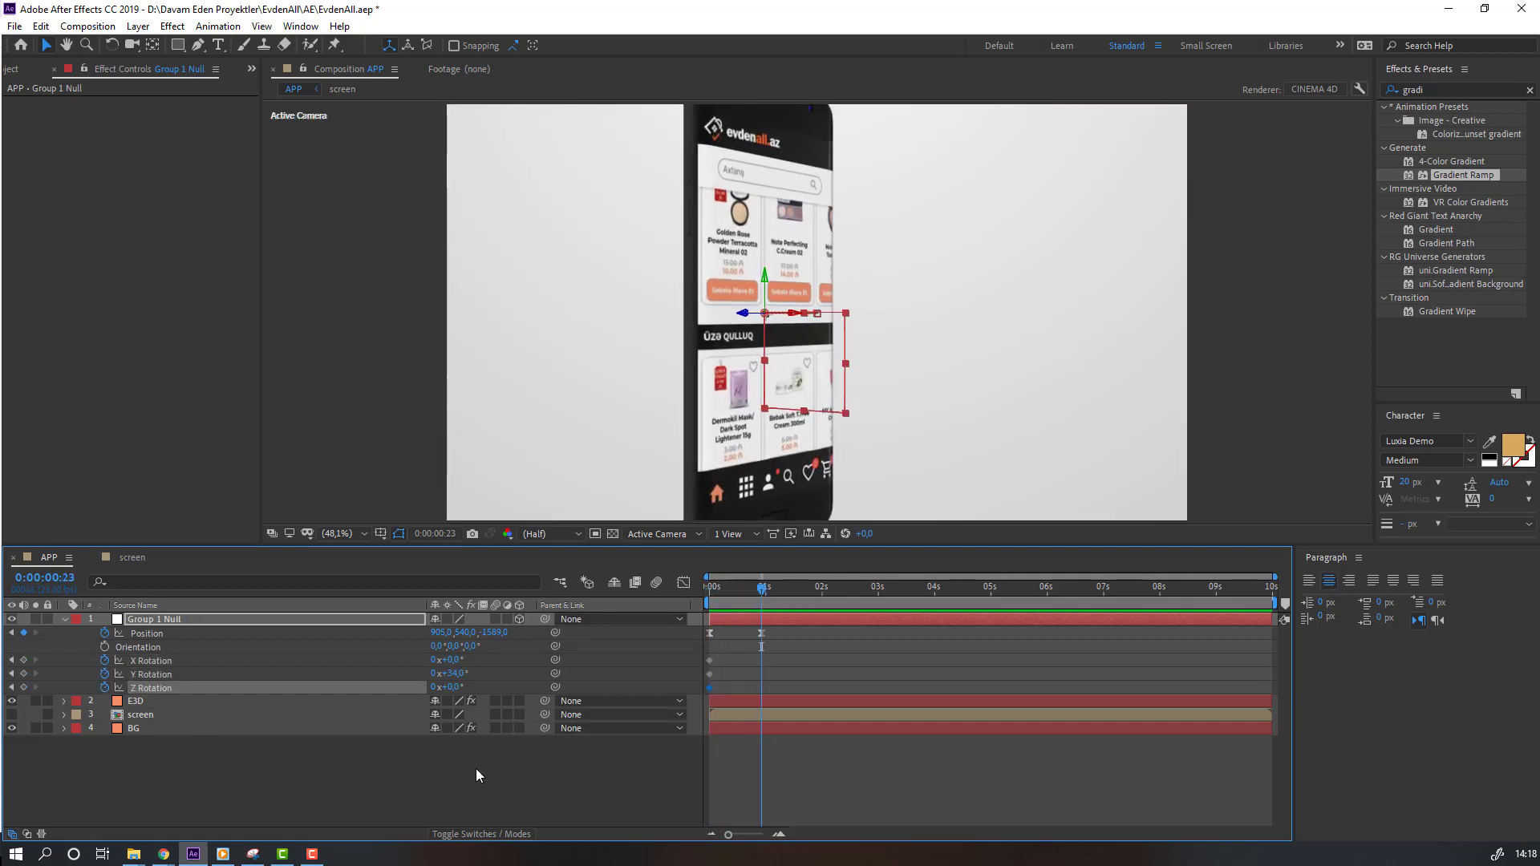
left_click_drag(458, 680, 760, 682)
left_click(796, 667)
key("space")
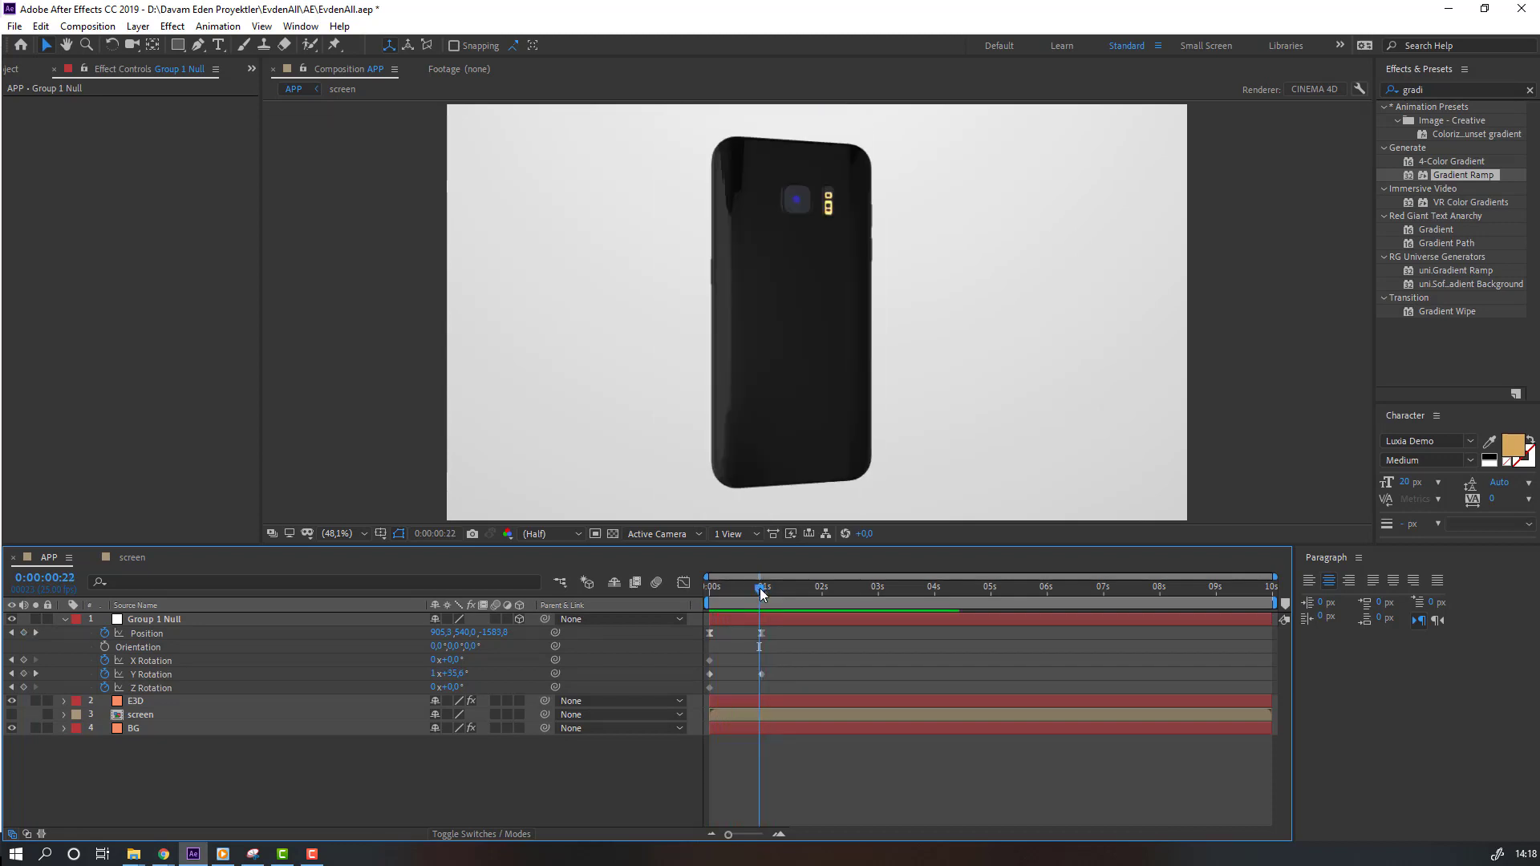
key("space")
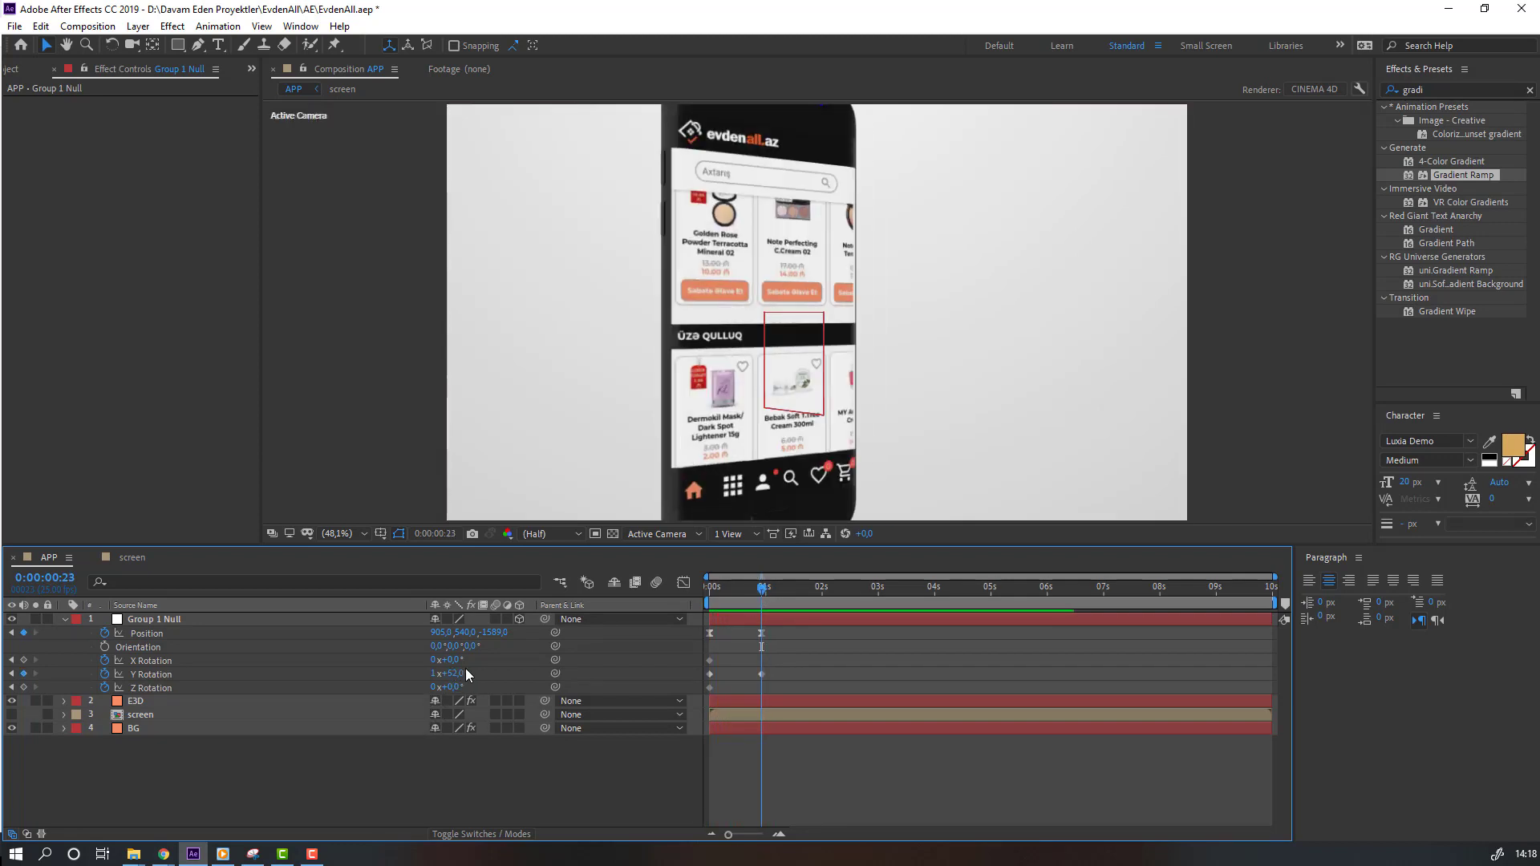
Adjust X and Z rotation, set Position X to 845, preview, and select the rotation keyframes.
left_click_drag(451, 661, 445, 698)
left_click_drag(797, 694, 739, 681)
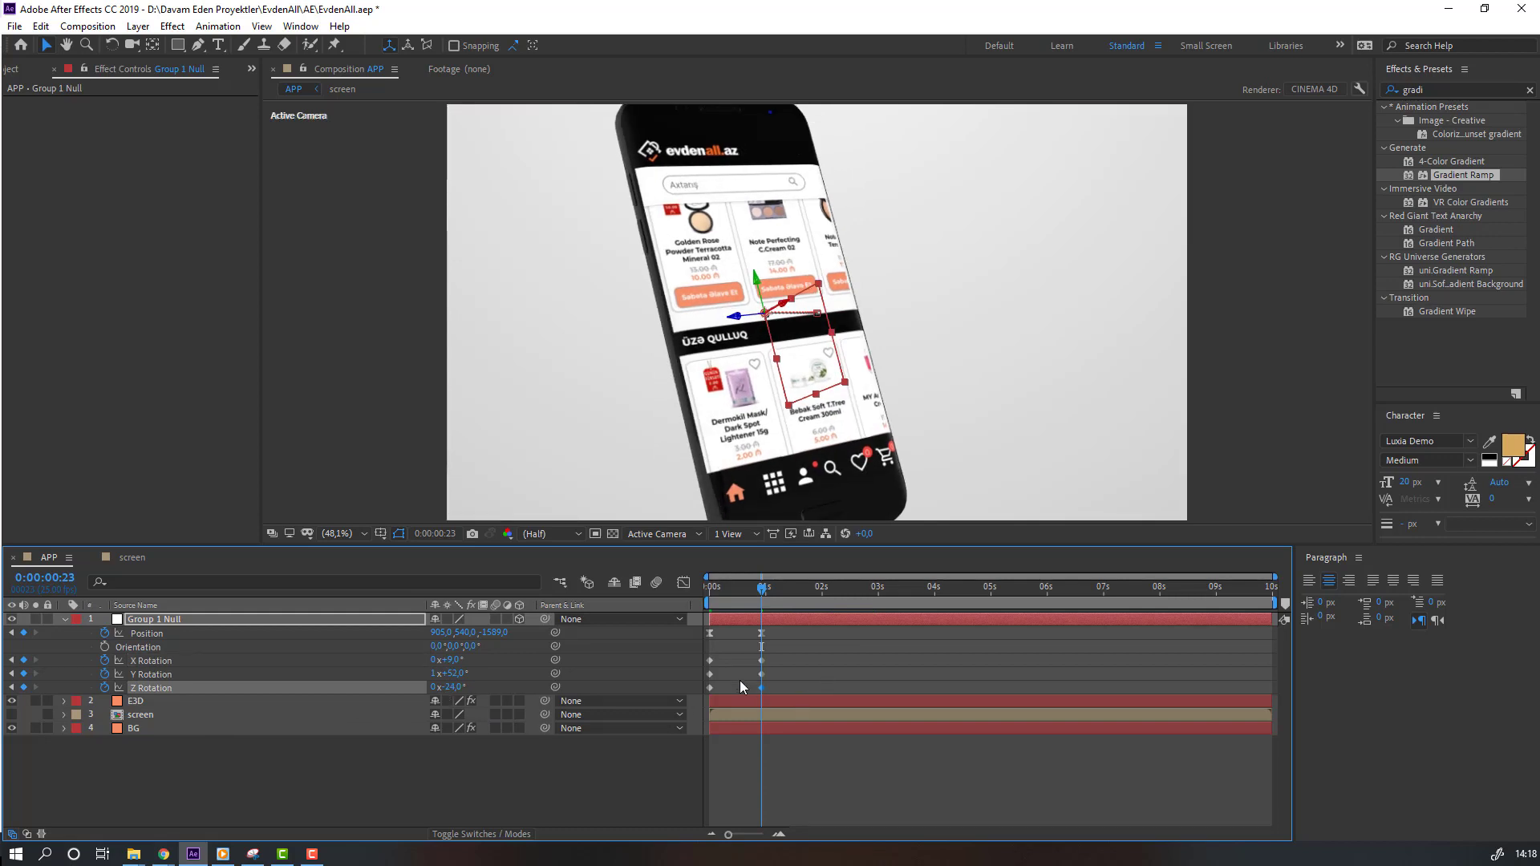
left_click_drag(449, 660, 307, 664)
left_click(820, 663)
mouse_move(444, 640)
left_mouse_down()
mouse_move(469, 640)
mouse_move(454, 640)
left_mouse_up()
left_click(831, 656)
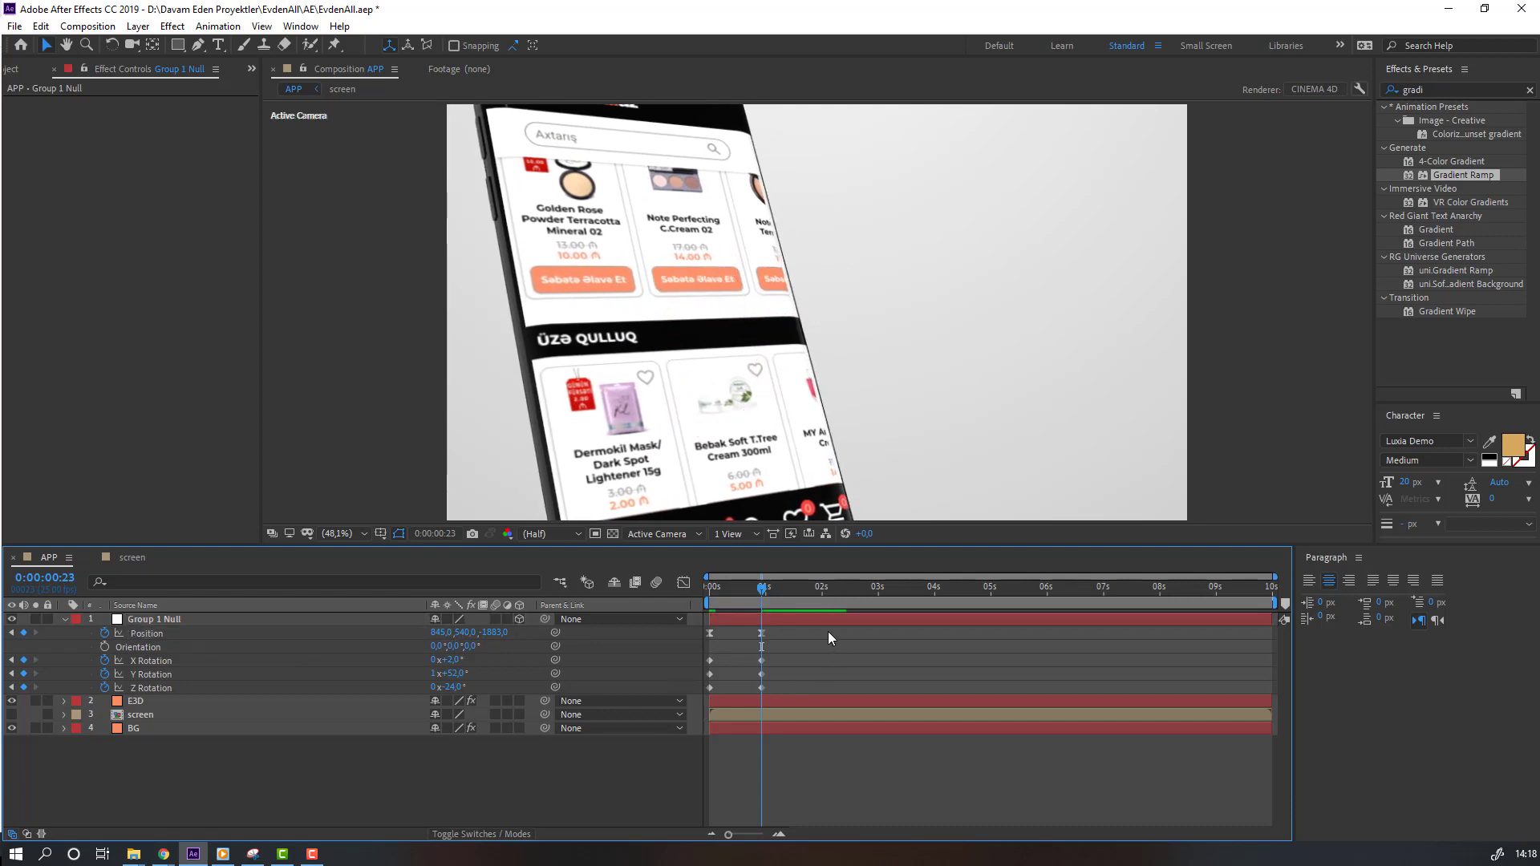
key("space")
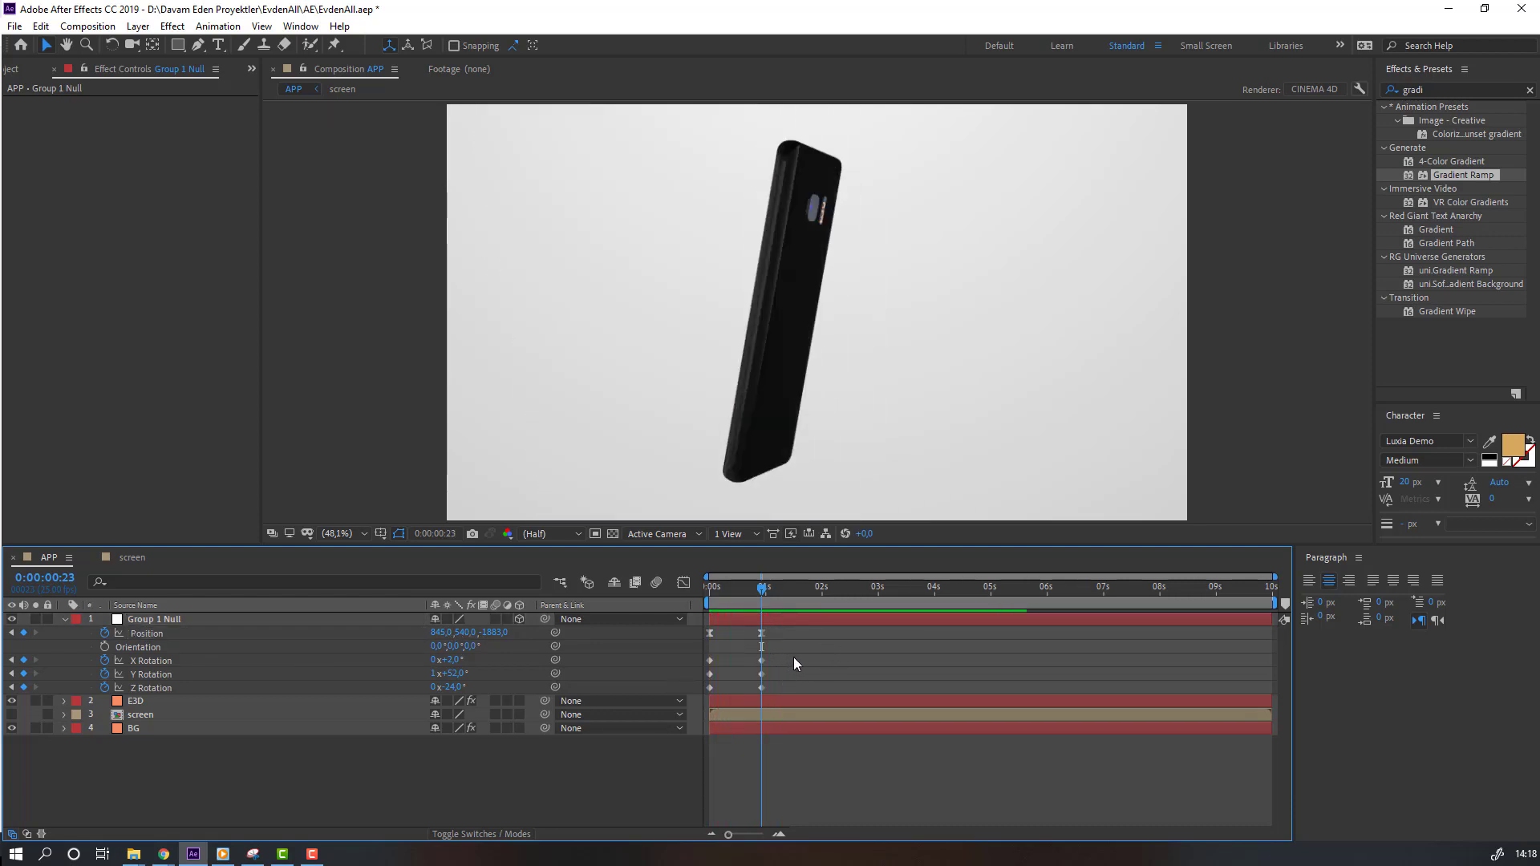
left_click_drag(797, 653, 710, 690)
Apply Easy Ease to the rotation keyframes and select all the null's keyframes.
right_click(711, 690)
mouse_move(823, 681)
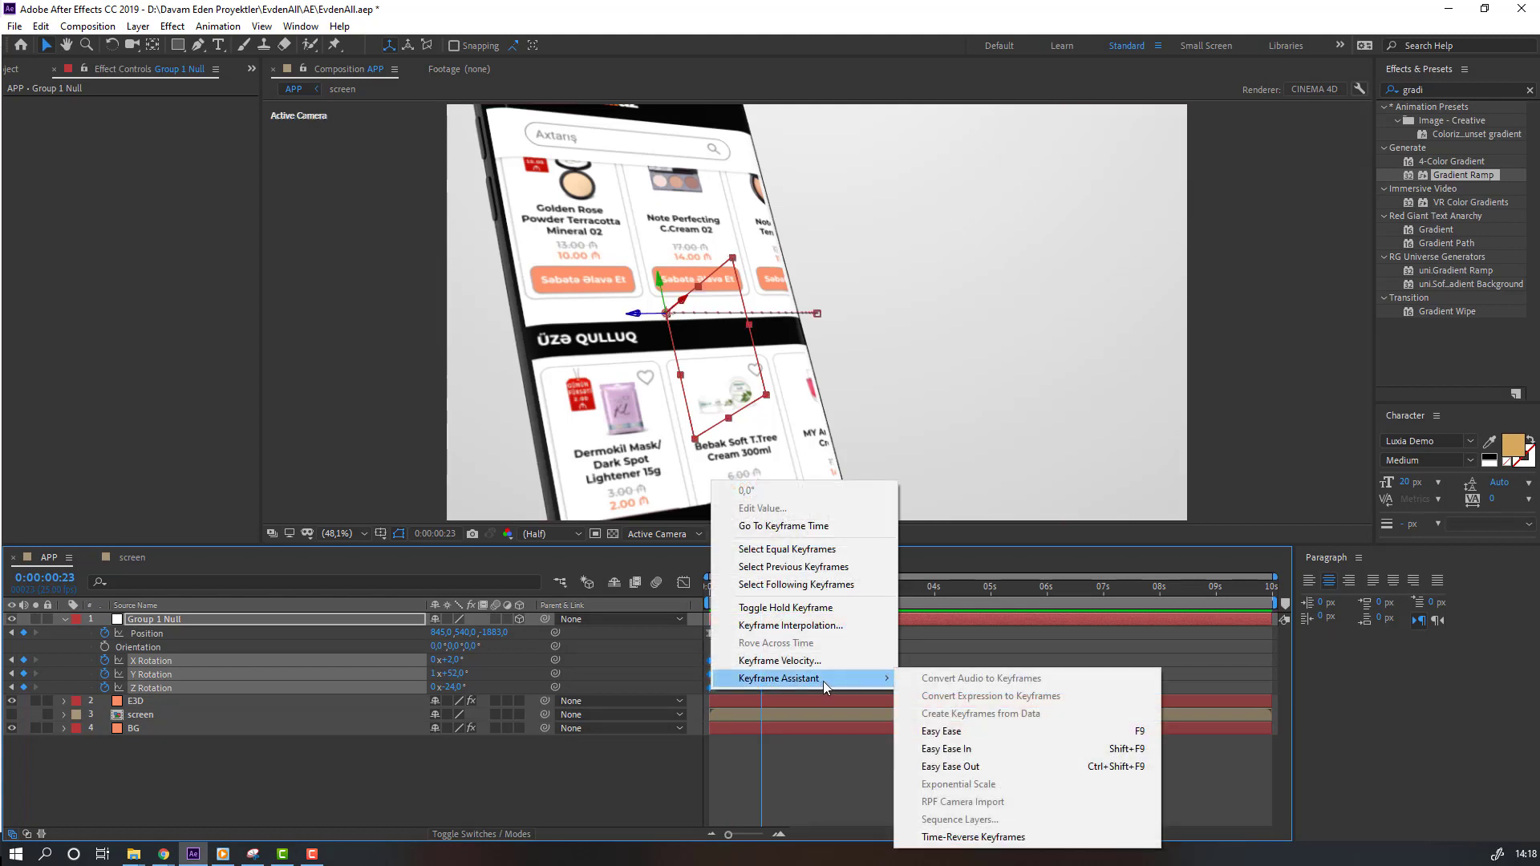
left_click(947, 731)
left_click(780, 632)
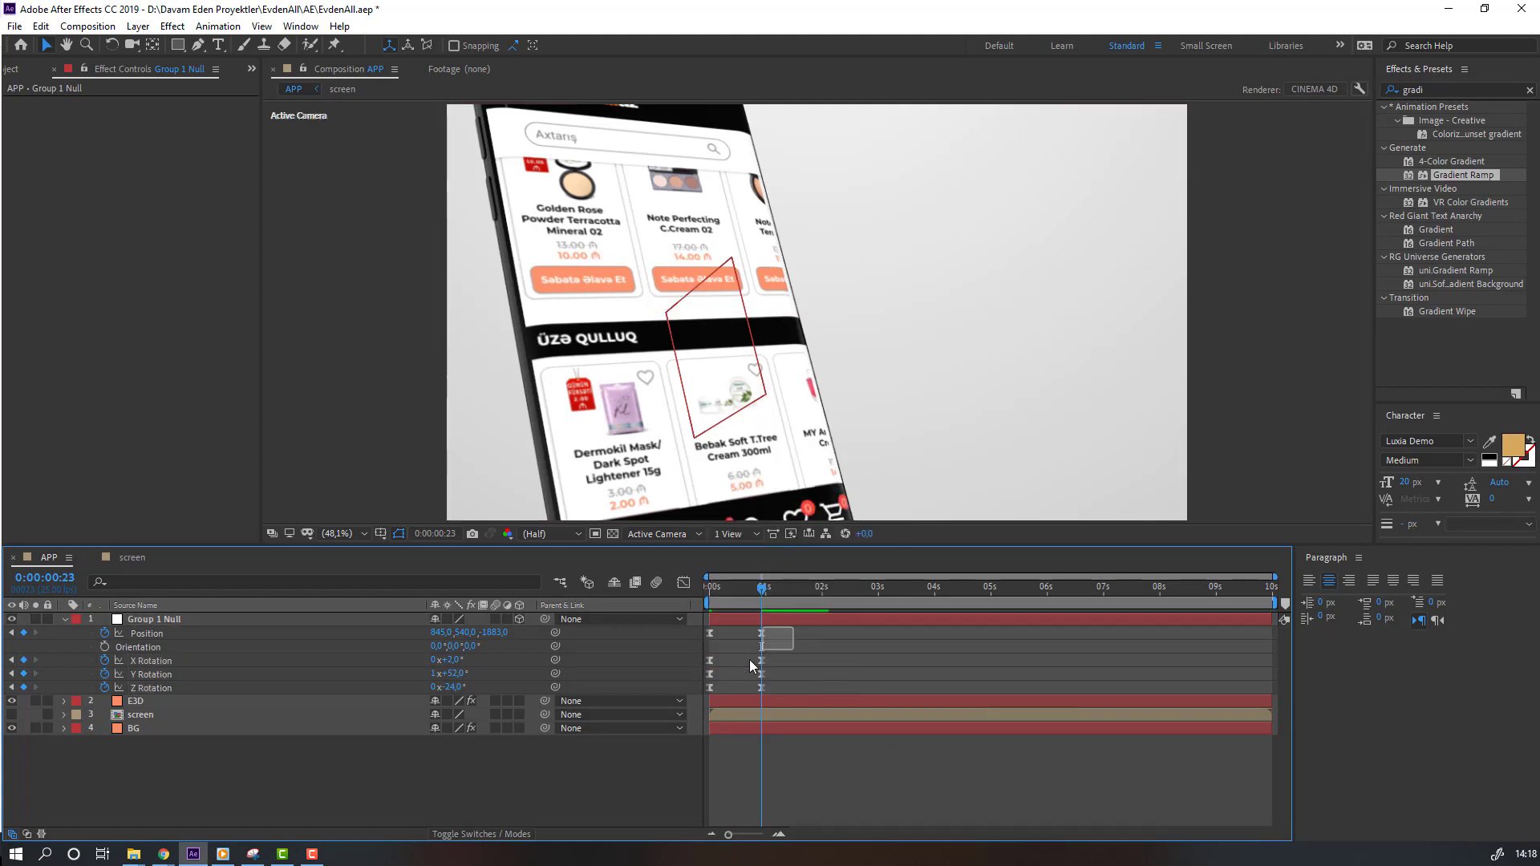
left_click_drag(749, 659, 708, 711)
In the Graph Editor, reshape the speed curves so the phone starts fast and settles gently.
left_click(683, 582)
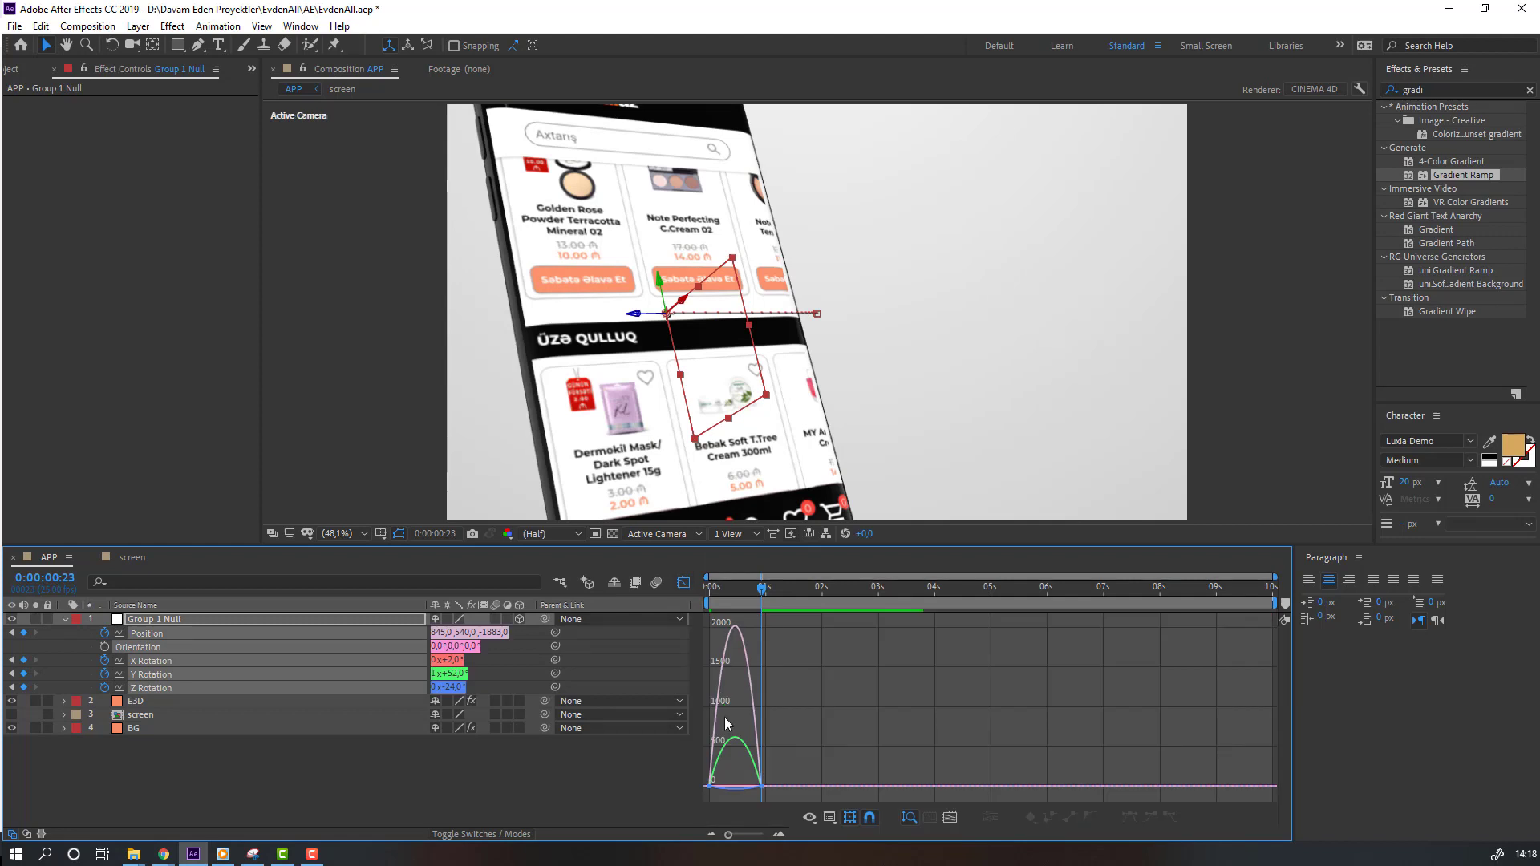
left_click_drag(743, 792, 740, 795)
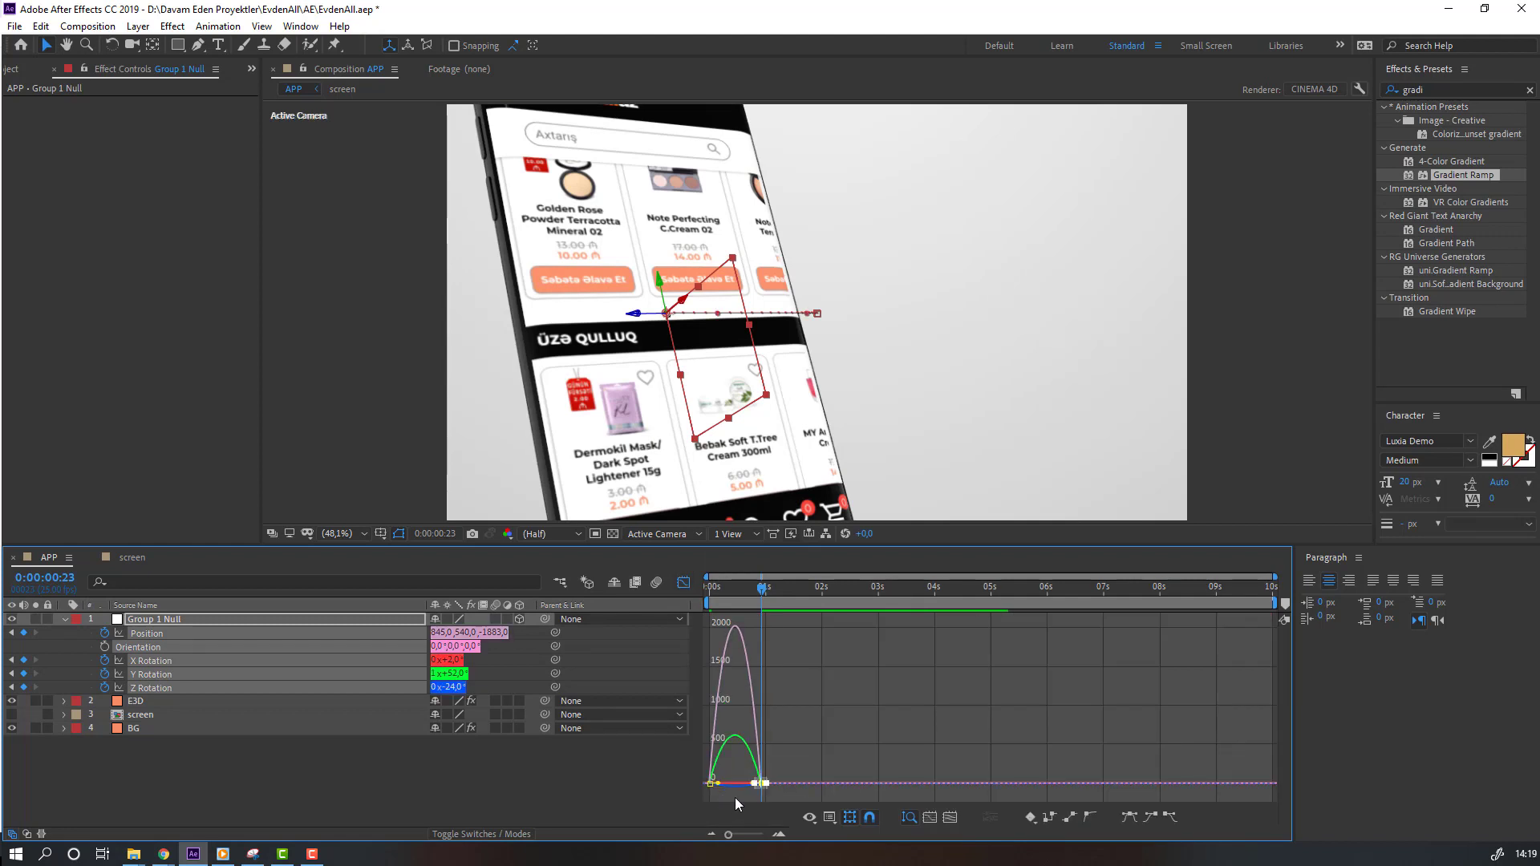
scroll(805, 763, "up", 6)
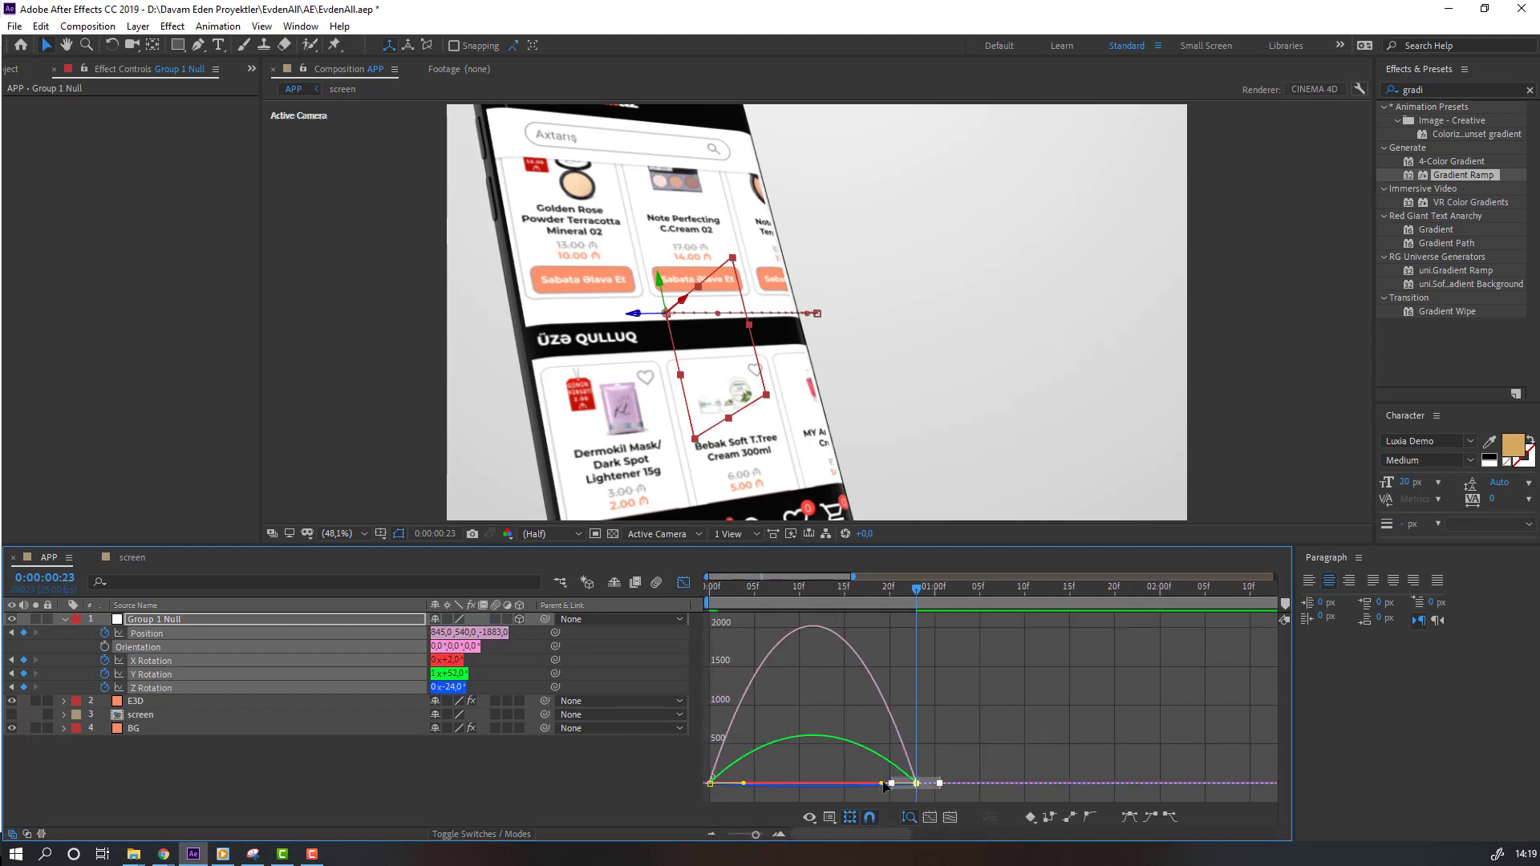
left_click_drag(884, 785, 870, 786)
left_click_drag(845, 782, 813, 786)
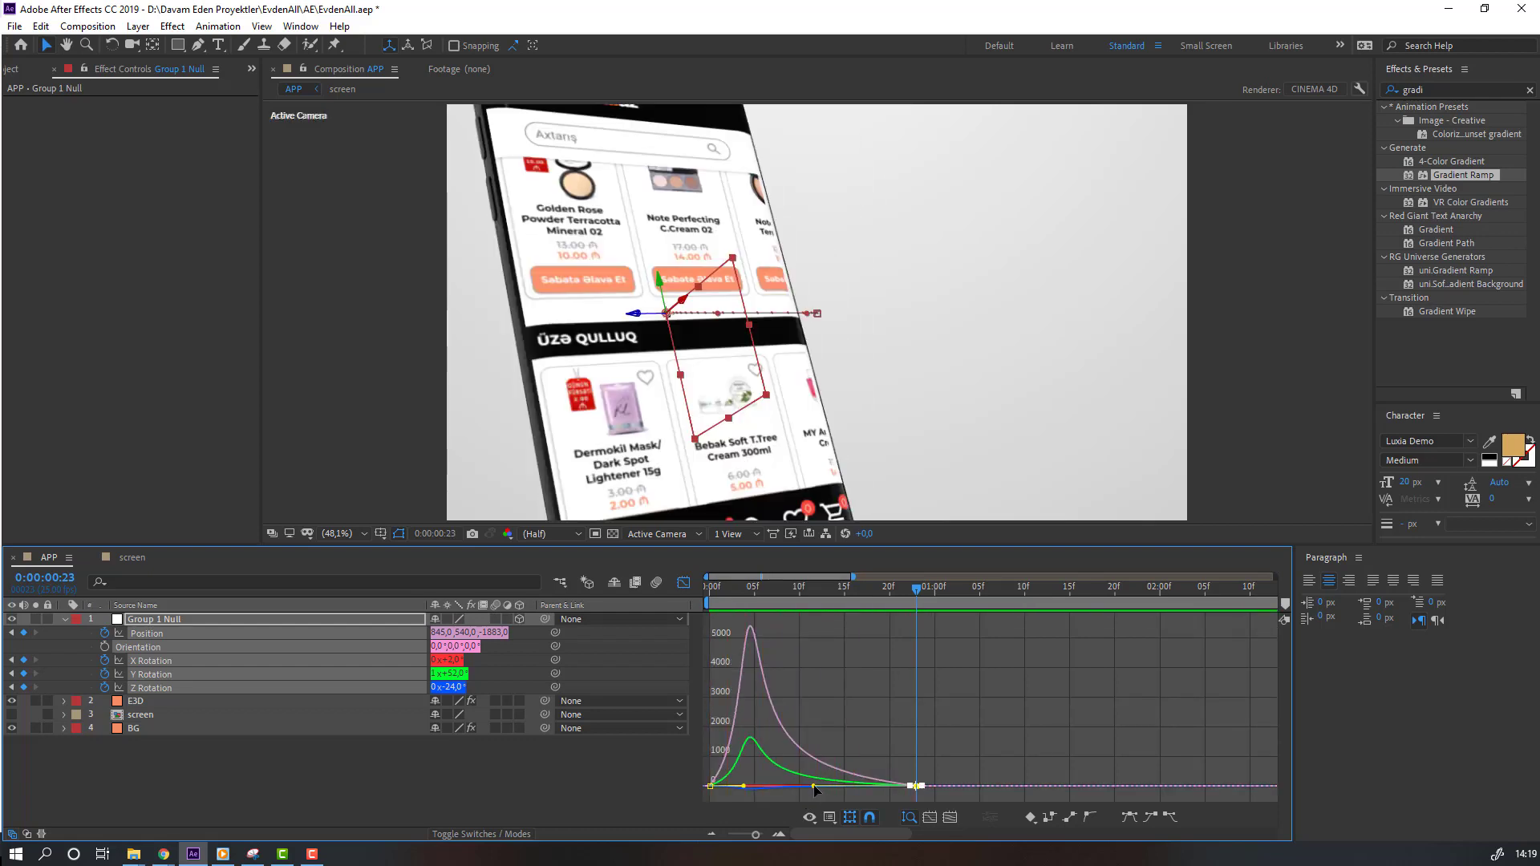
left_click_drag(834, 787, 837, 786)
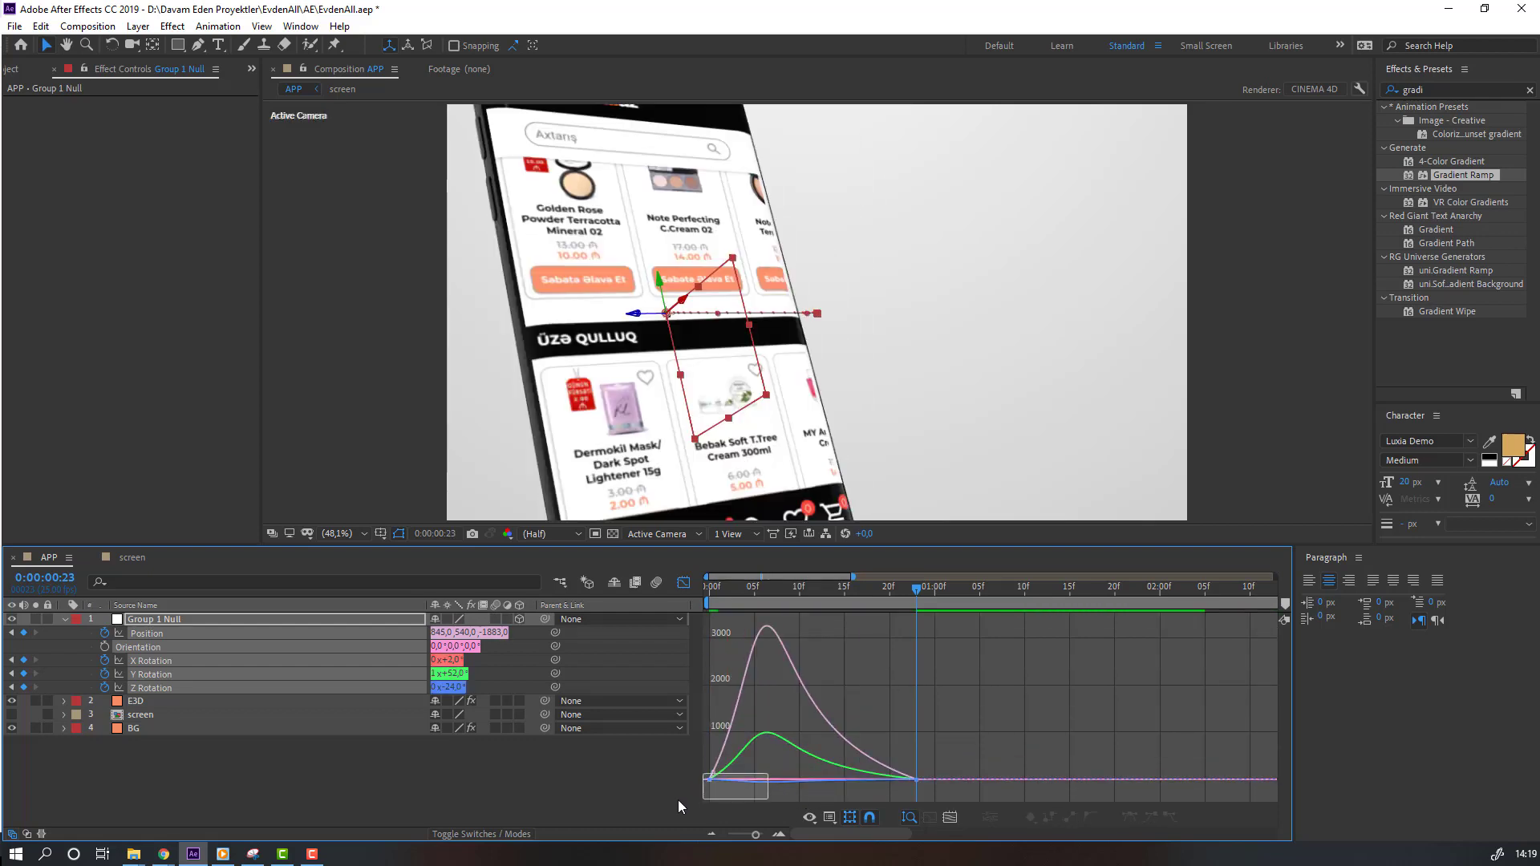
left_click_drag(677, 801, 757, 782)
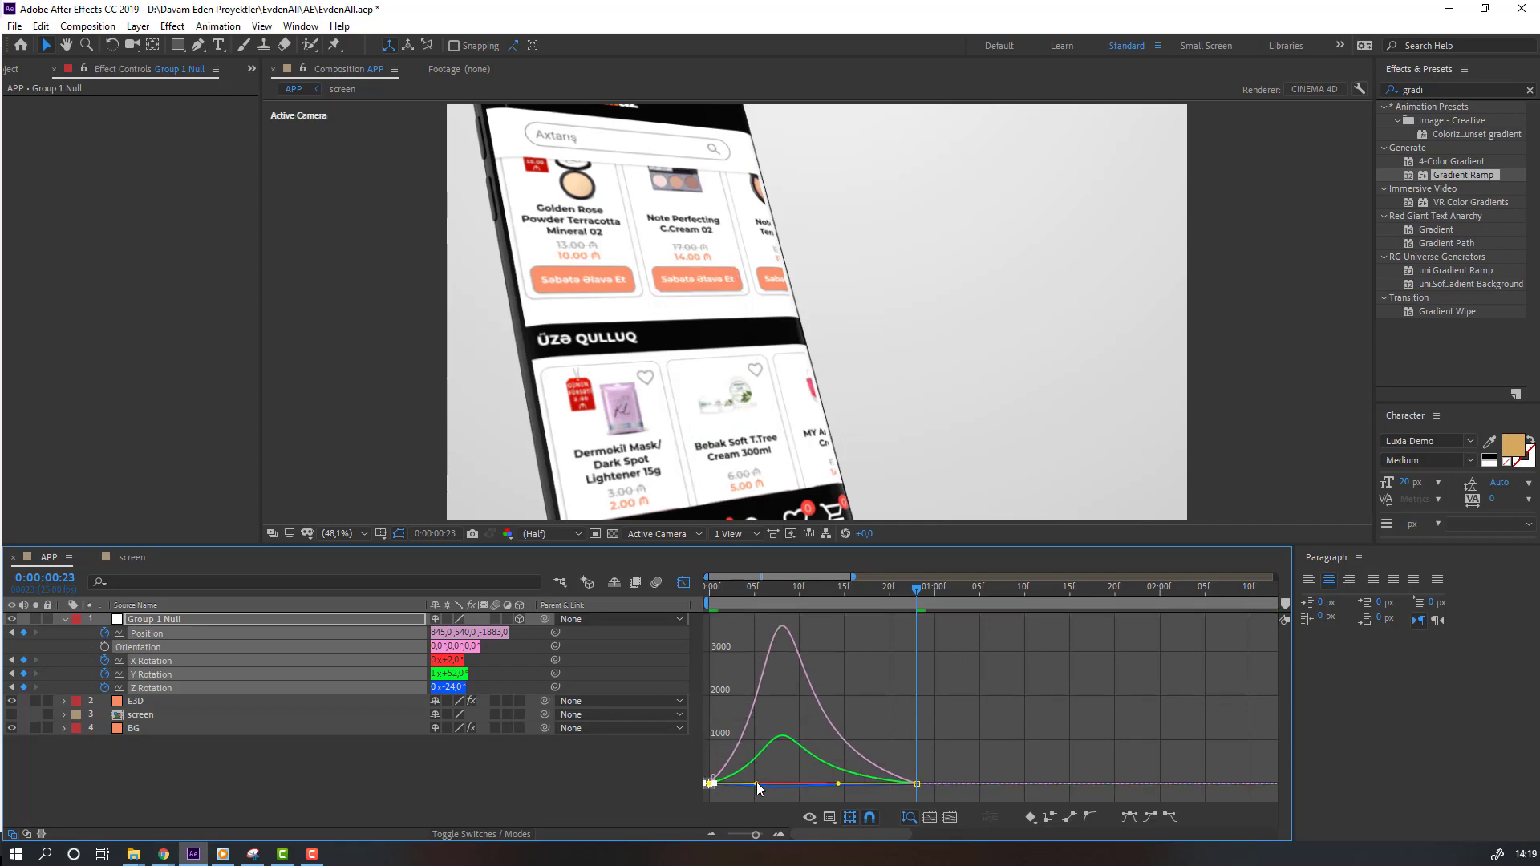
key("space")
Move the end keyframes to about 0:00:01:14 and preview the 1.5-second move.
left_click(683, 583)
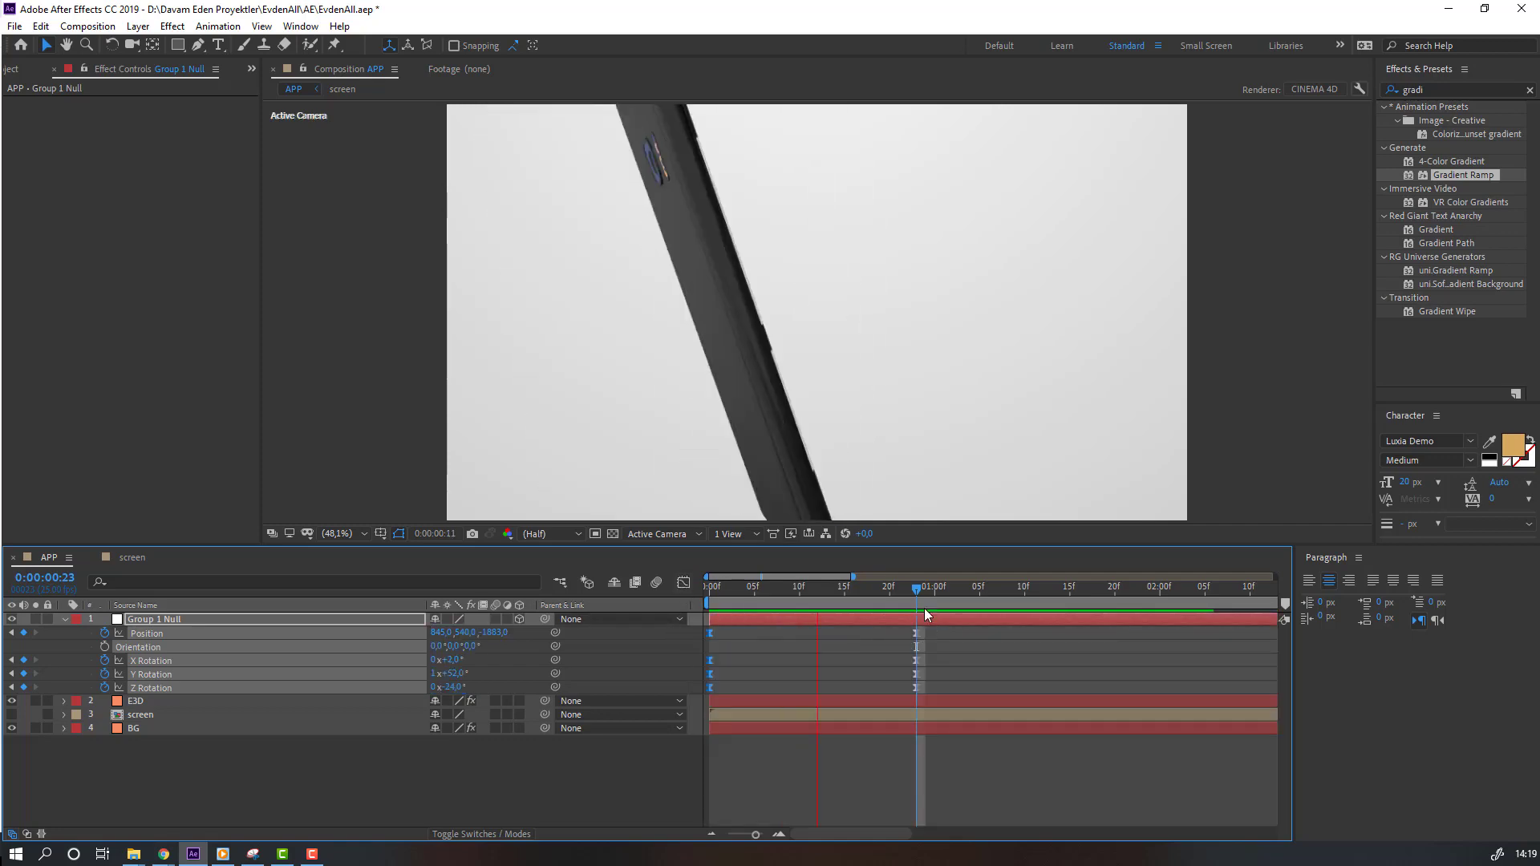
key("space")
key("minus")
left_click_drag(794, 639, 831, 687)
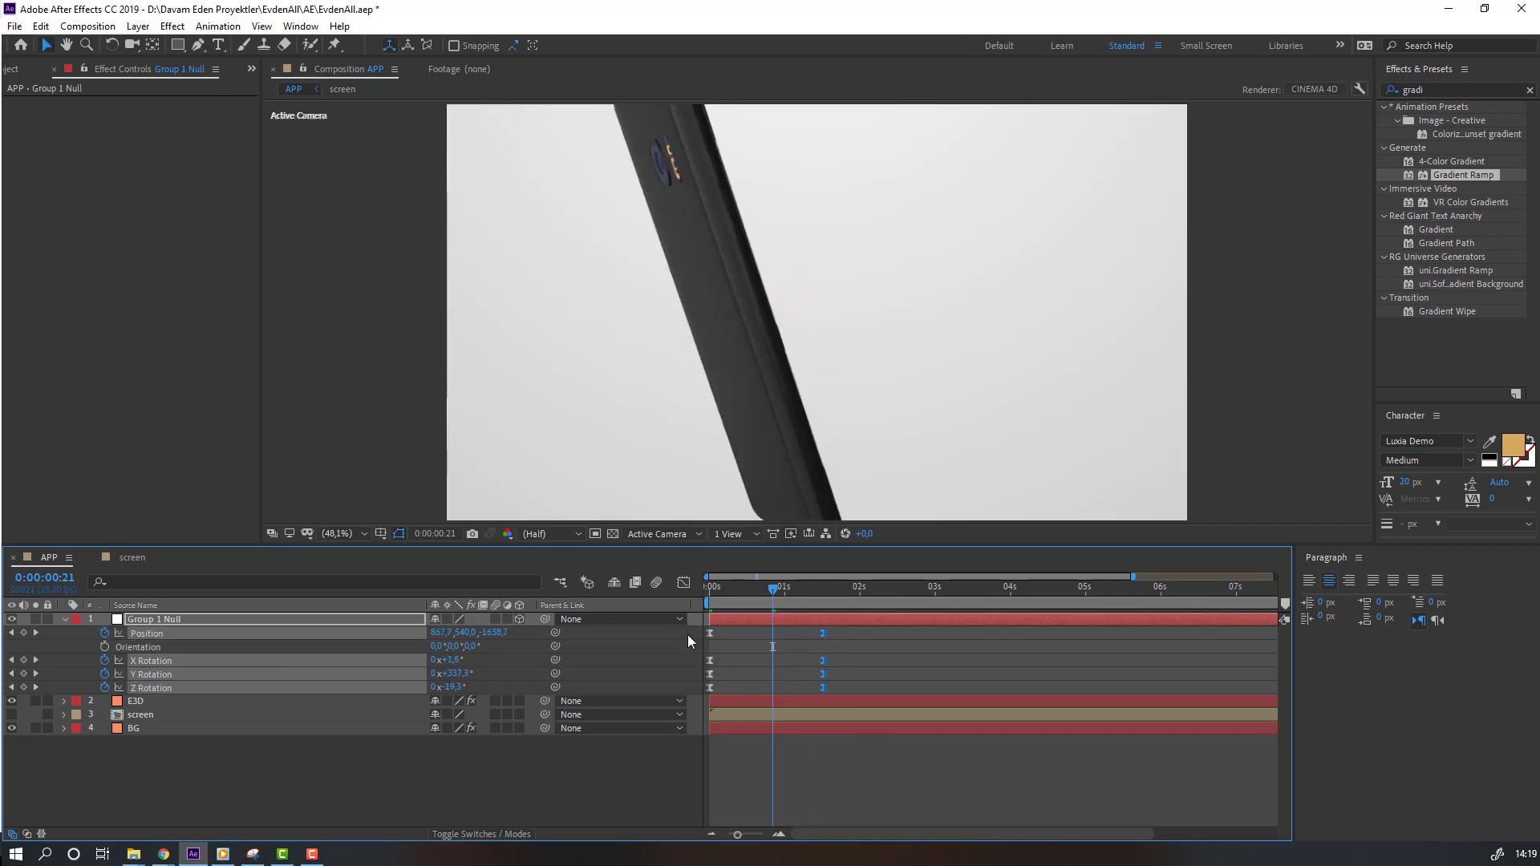
left_click_drag(762, 587, 826, 593)
key("space")
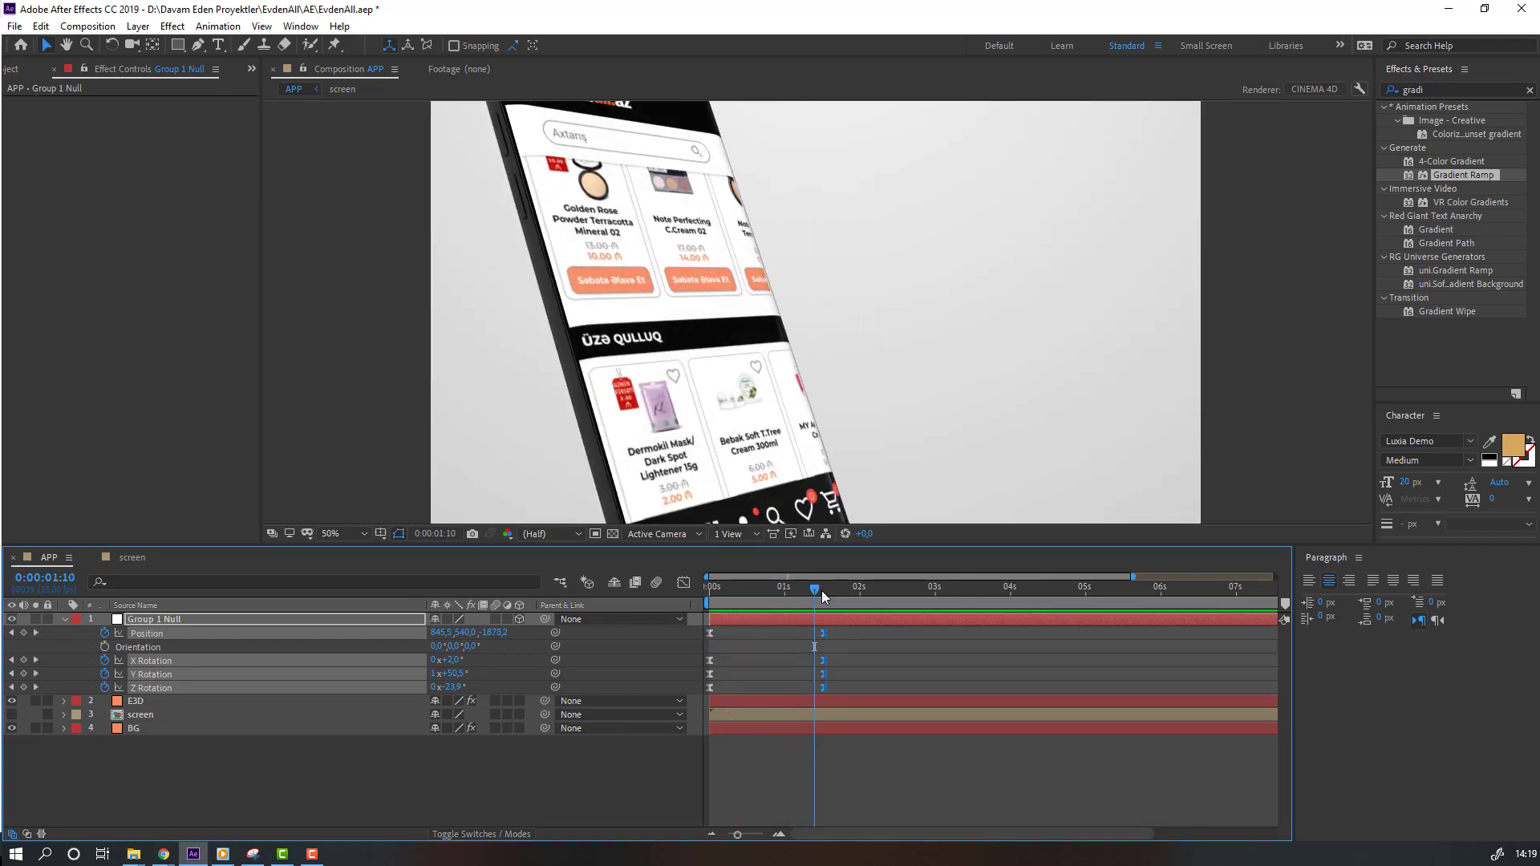
left_click(830, 593)
Open the screen precomp and import Reflection2.mp4 into the project.
left_click(244, 797)
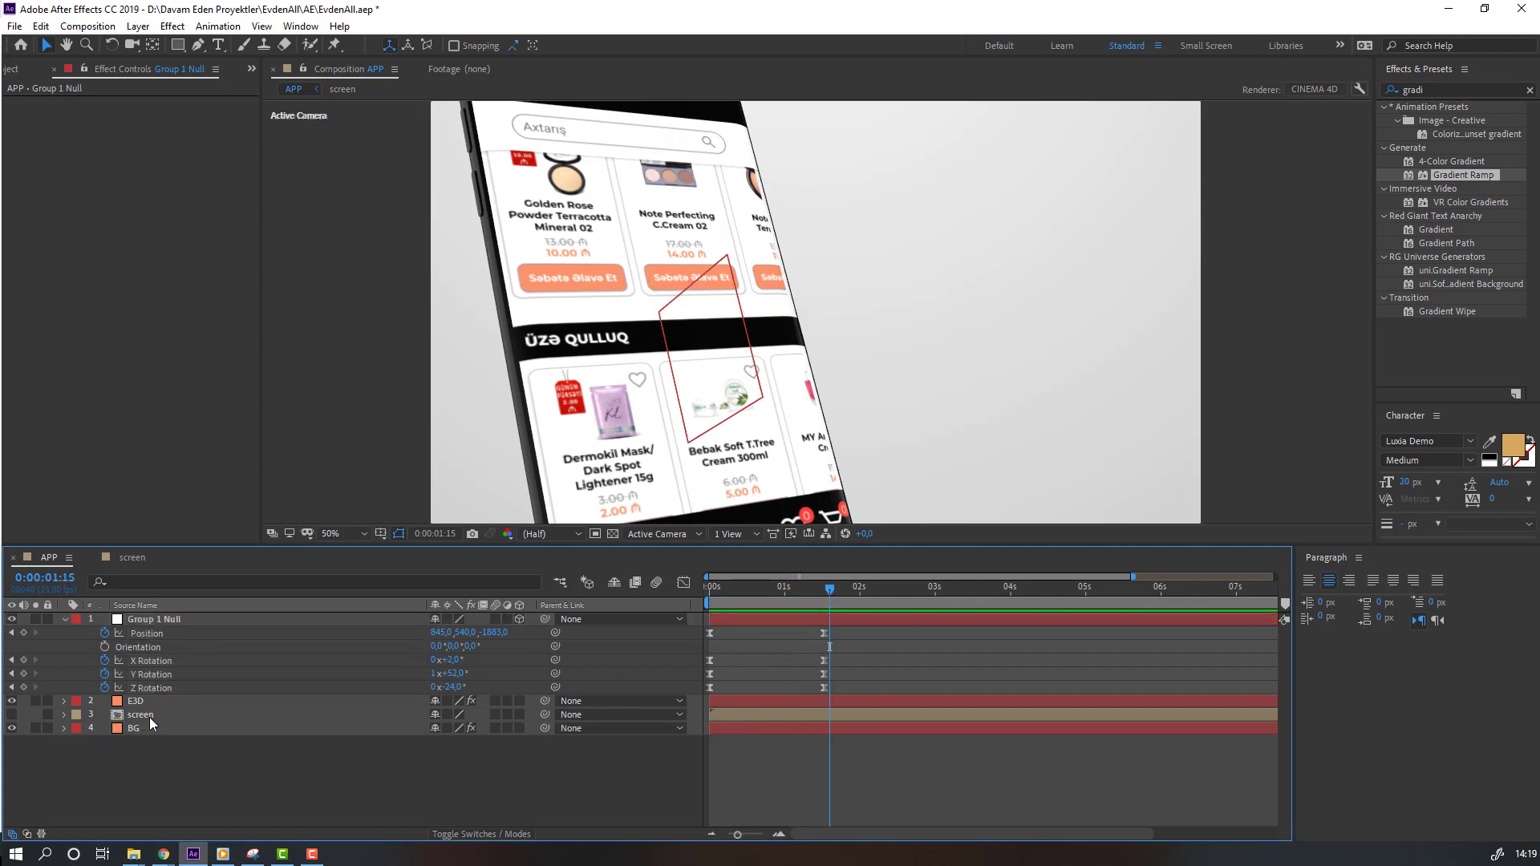
double_click(145, 717)
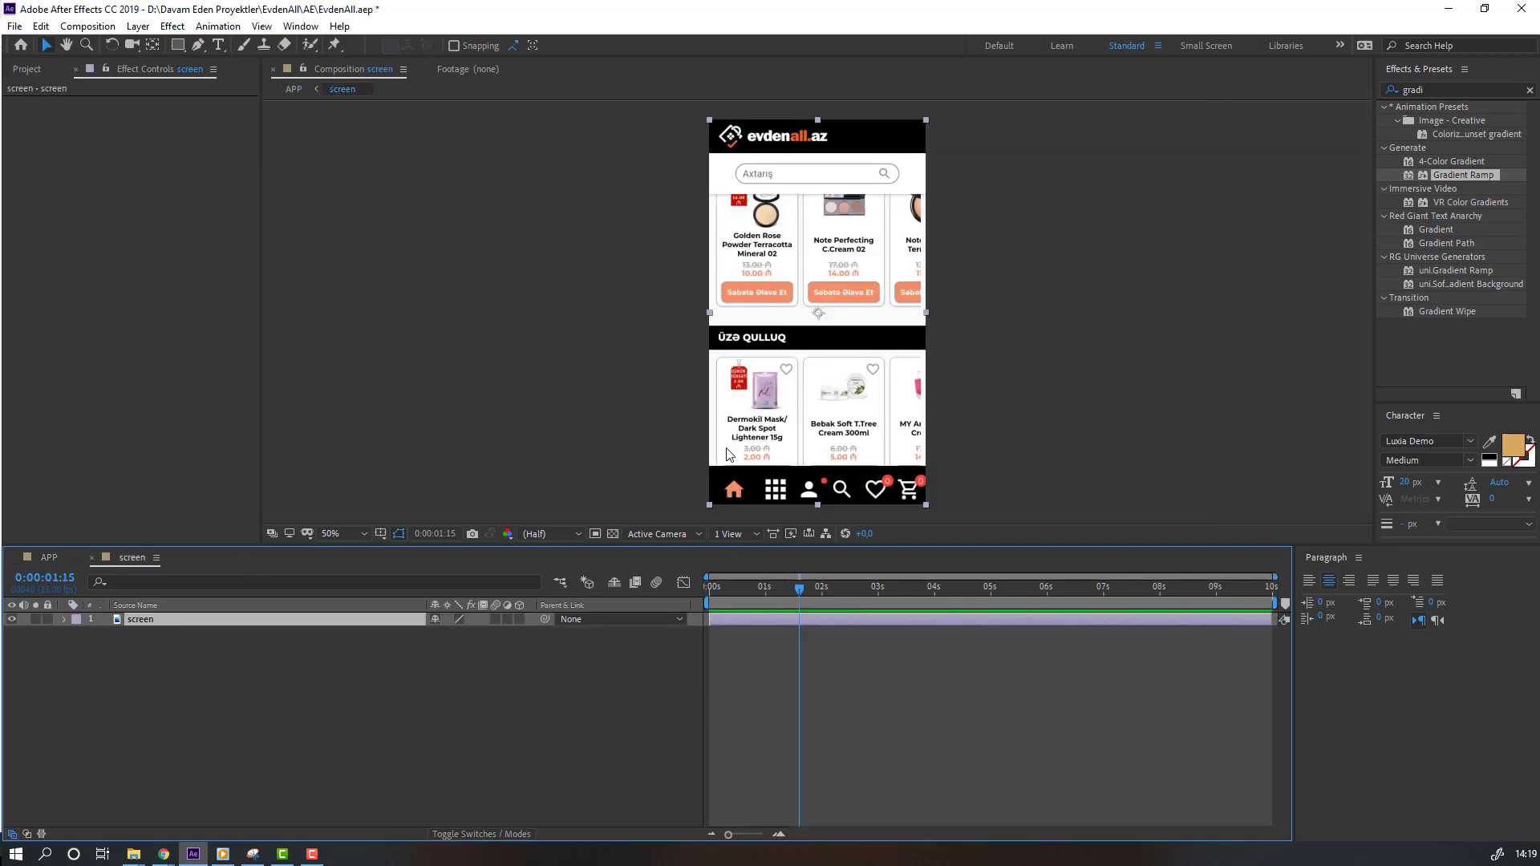
left_click(31, 70)
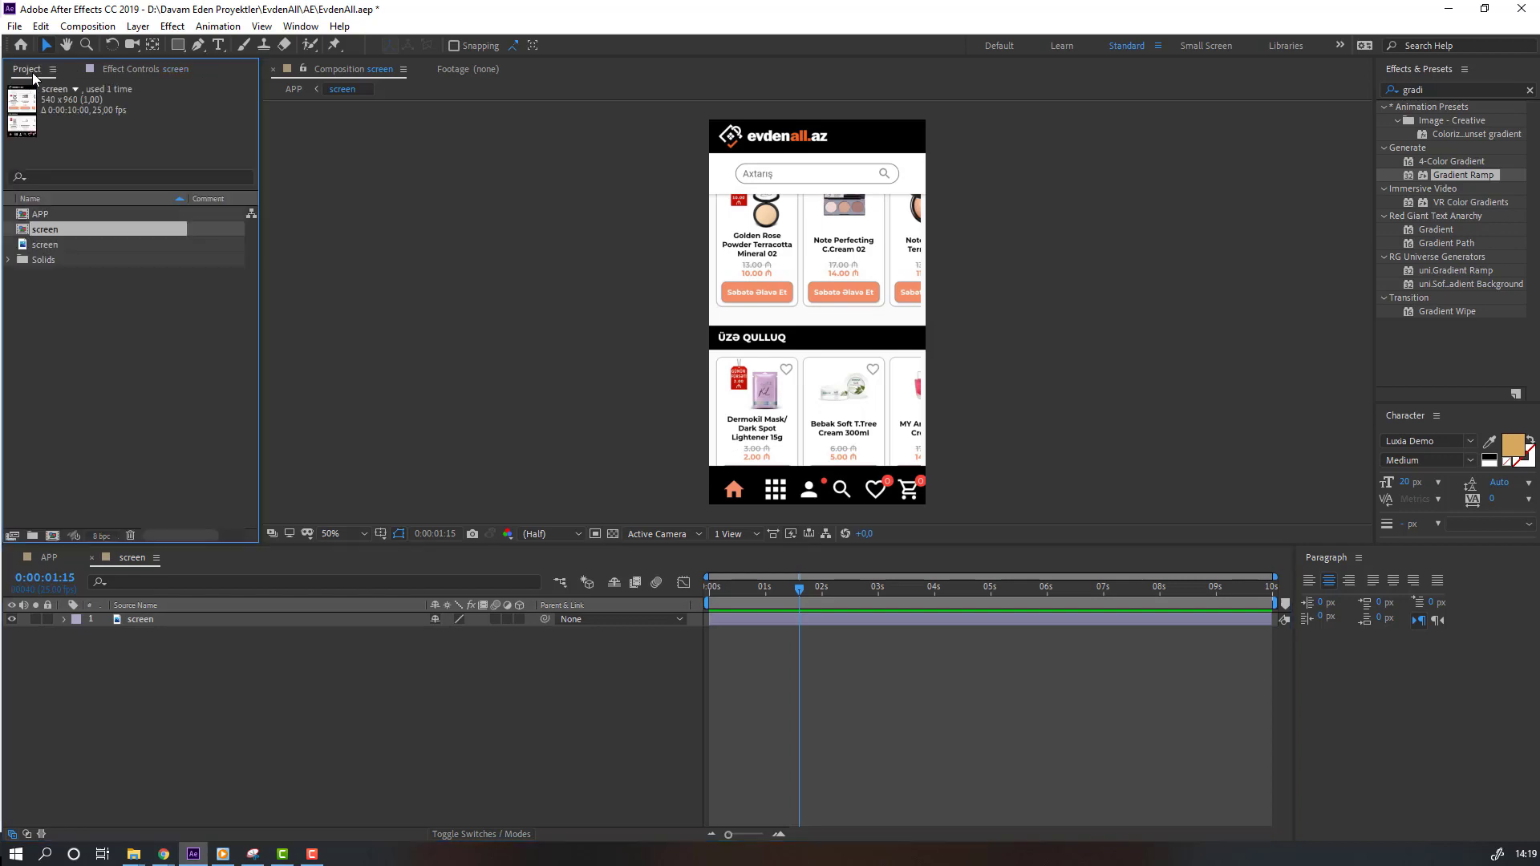
right_click(96, 312)
mouse_move(129, 392)
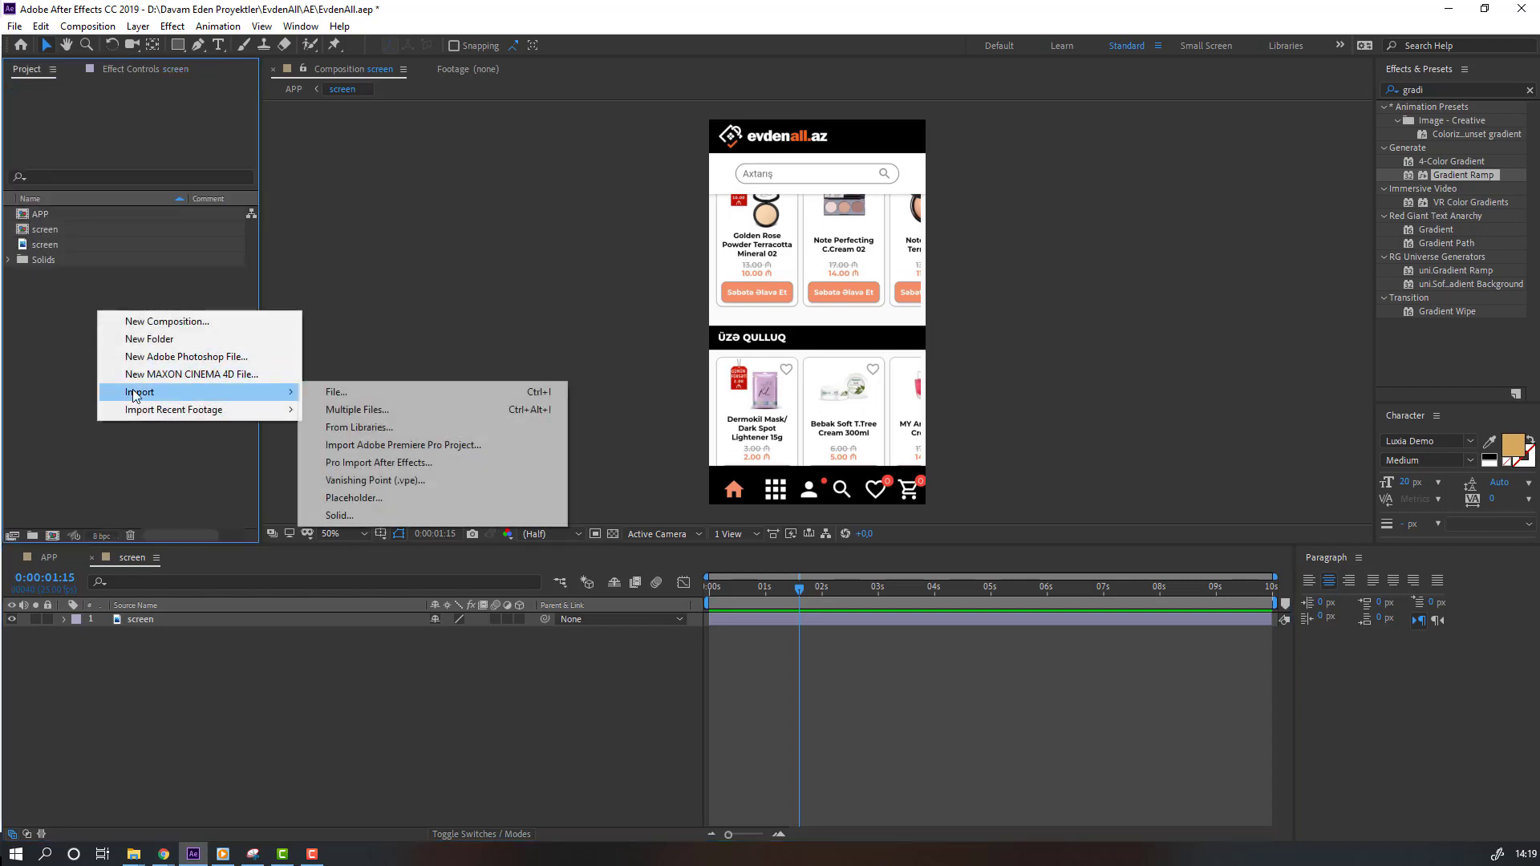
left_click(319, 391)
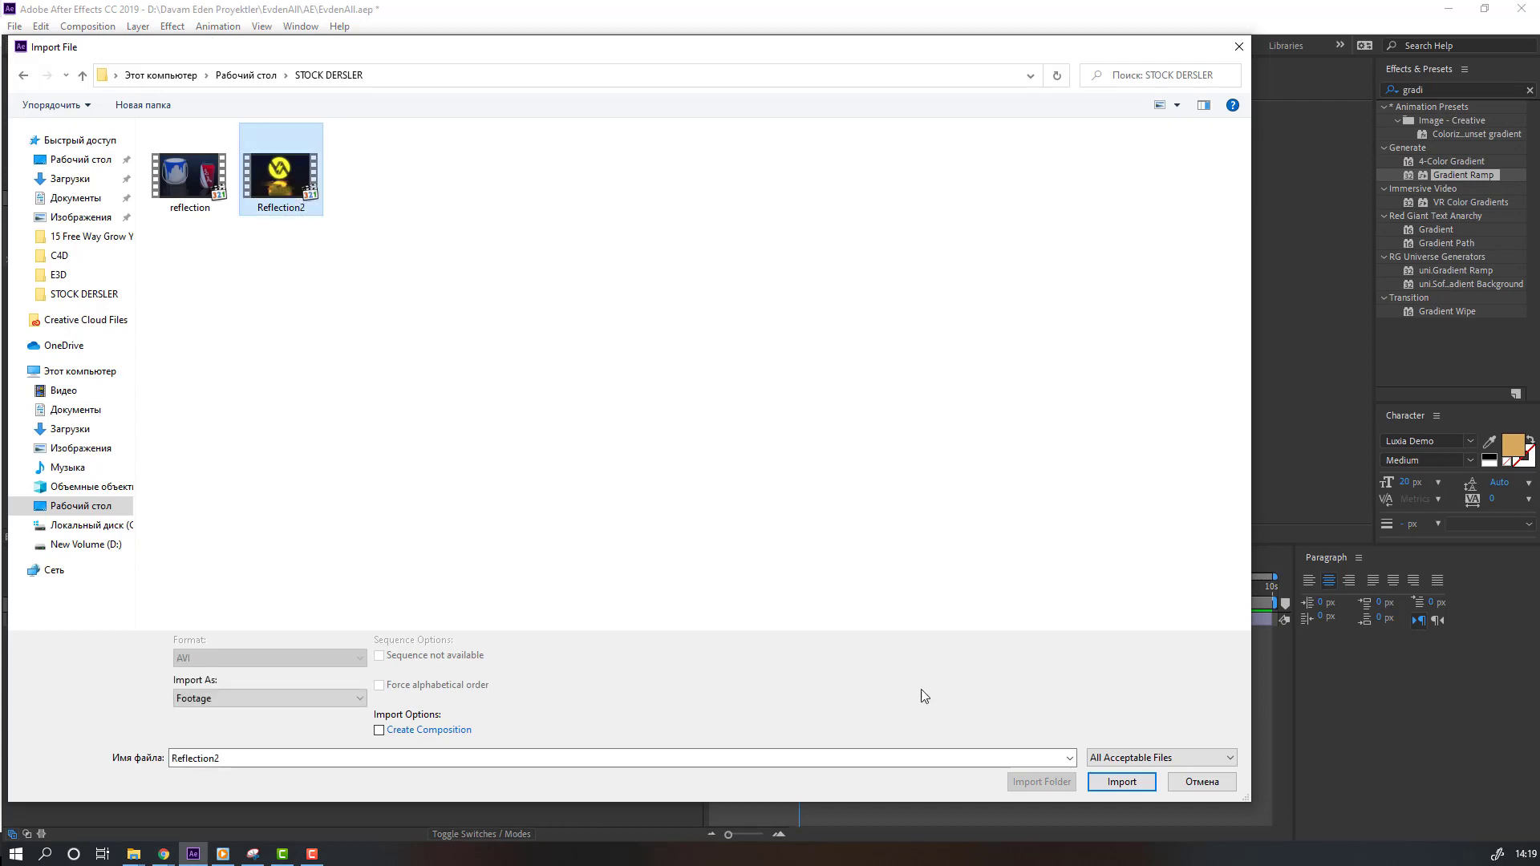
left_click(1096, 778)
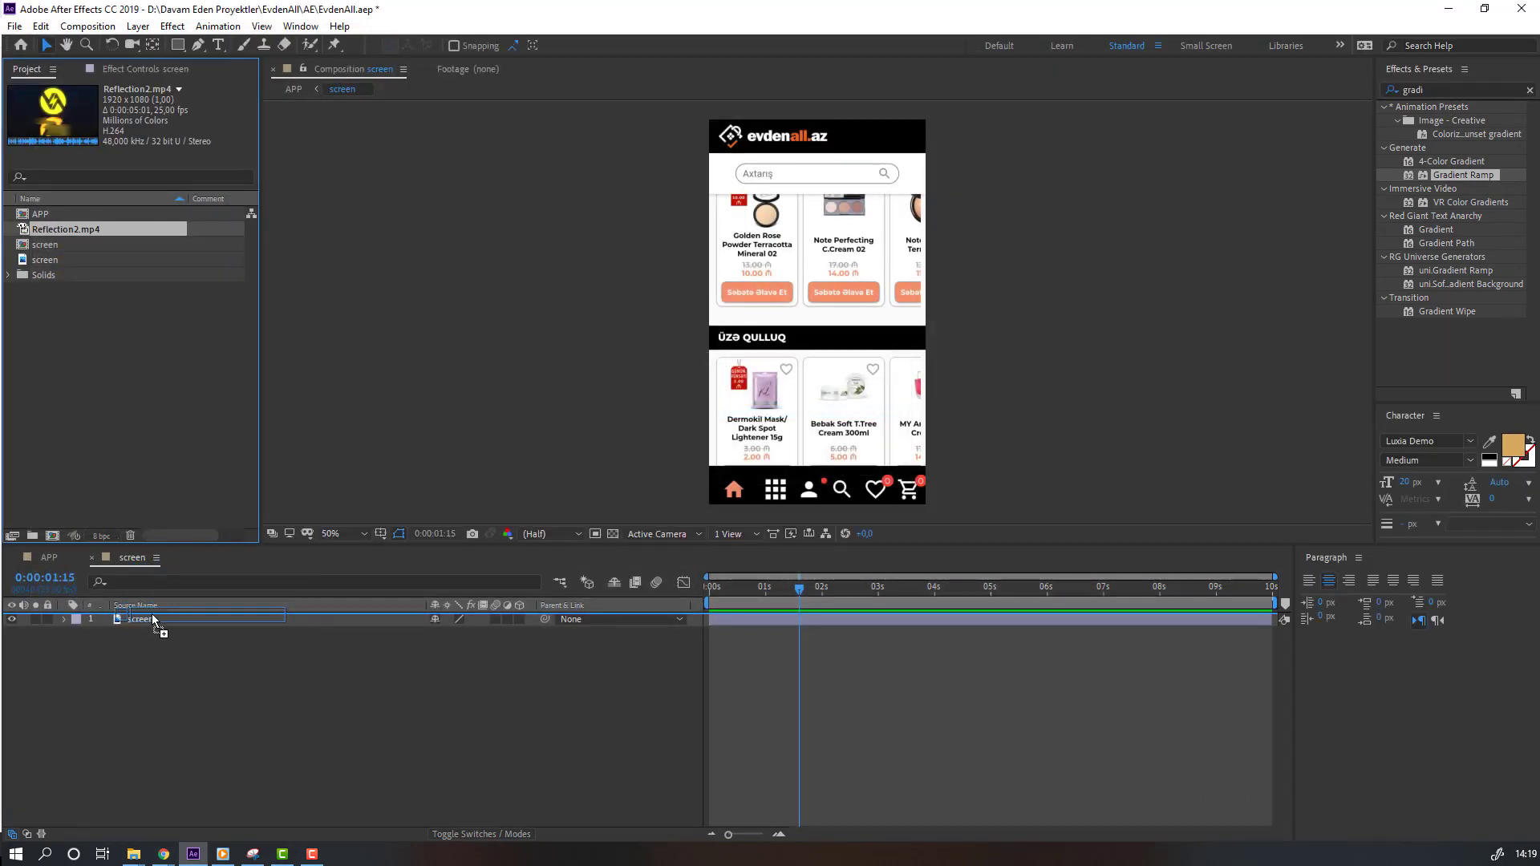
Place Reflection2.mp4 as the screen comp's top layer, nudge it right, and preview in APP.
left_click_drag(155, 620, 154, 620)
left_click_drag(755, 428, 790, 427)
left_click(48, 558)
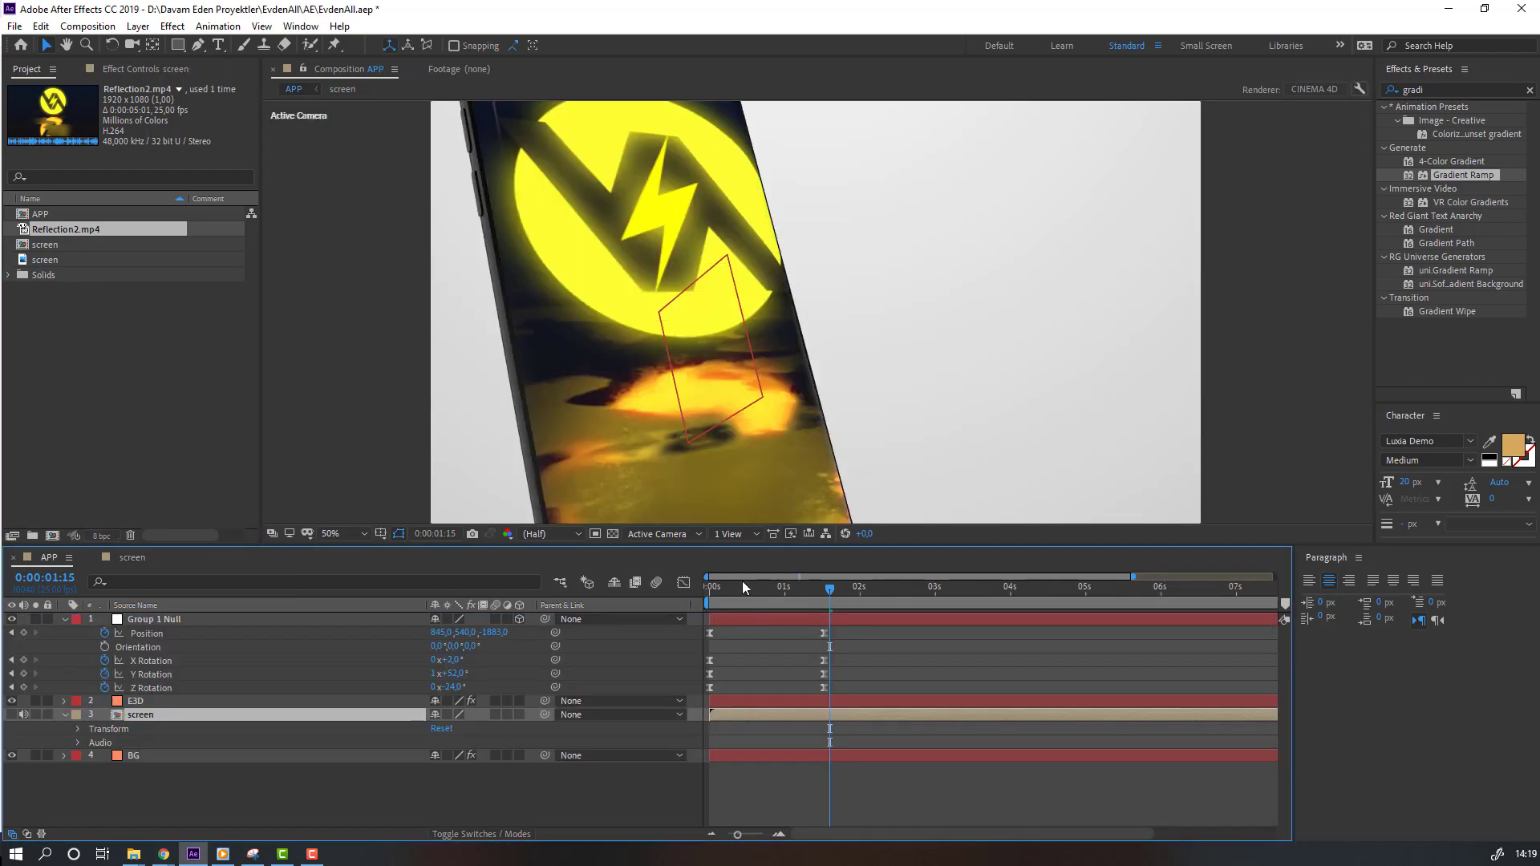
left_click_drag(742, 581, 806, 594)
key("space")
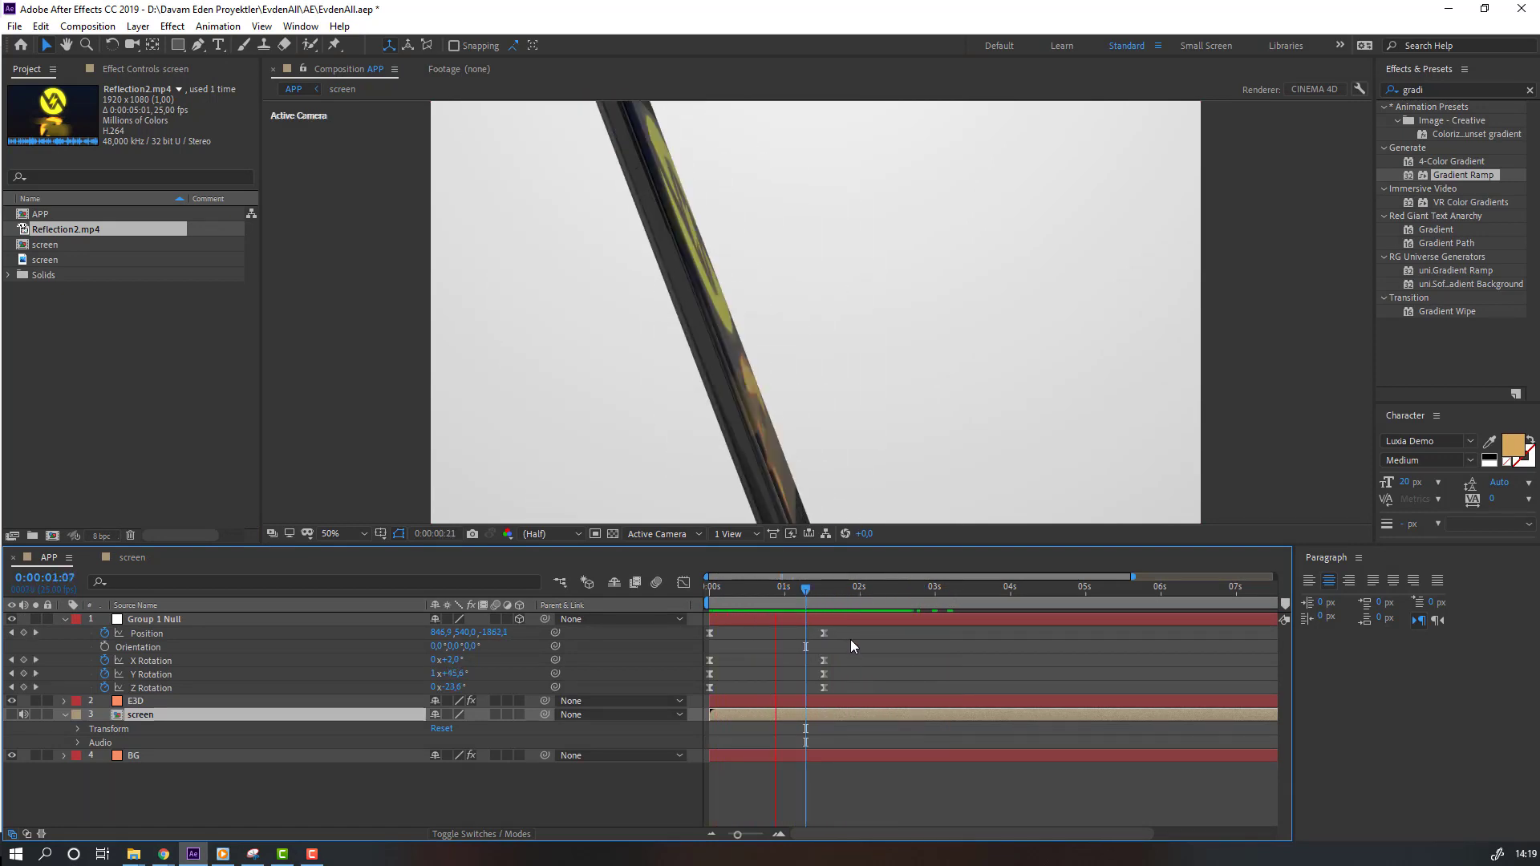
key("space")
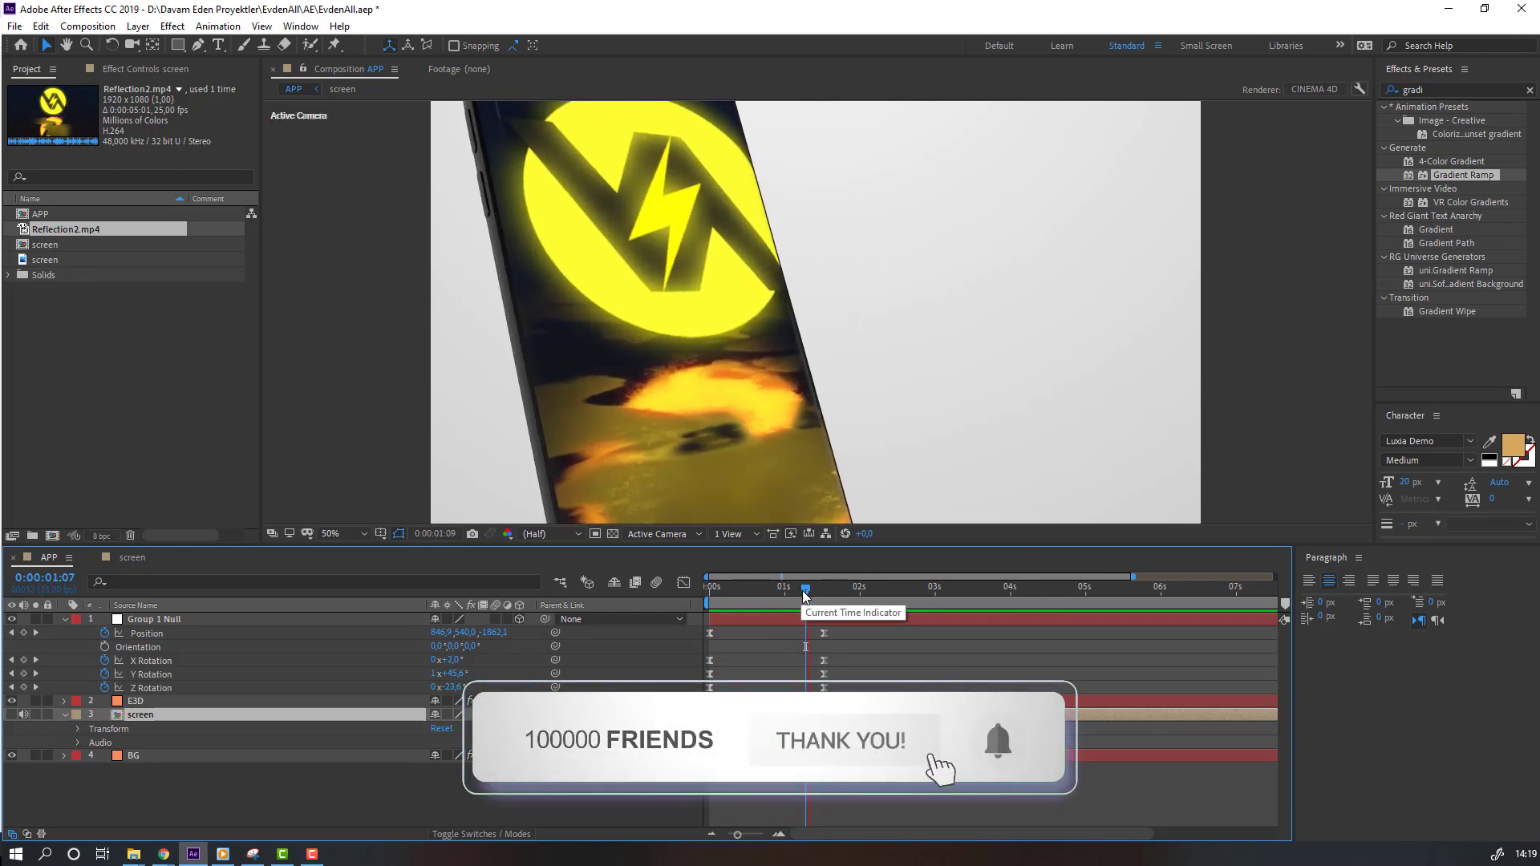
key("space")
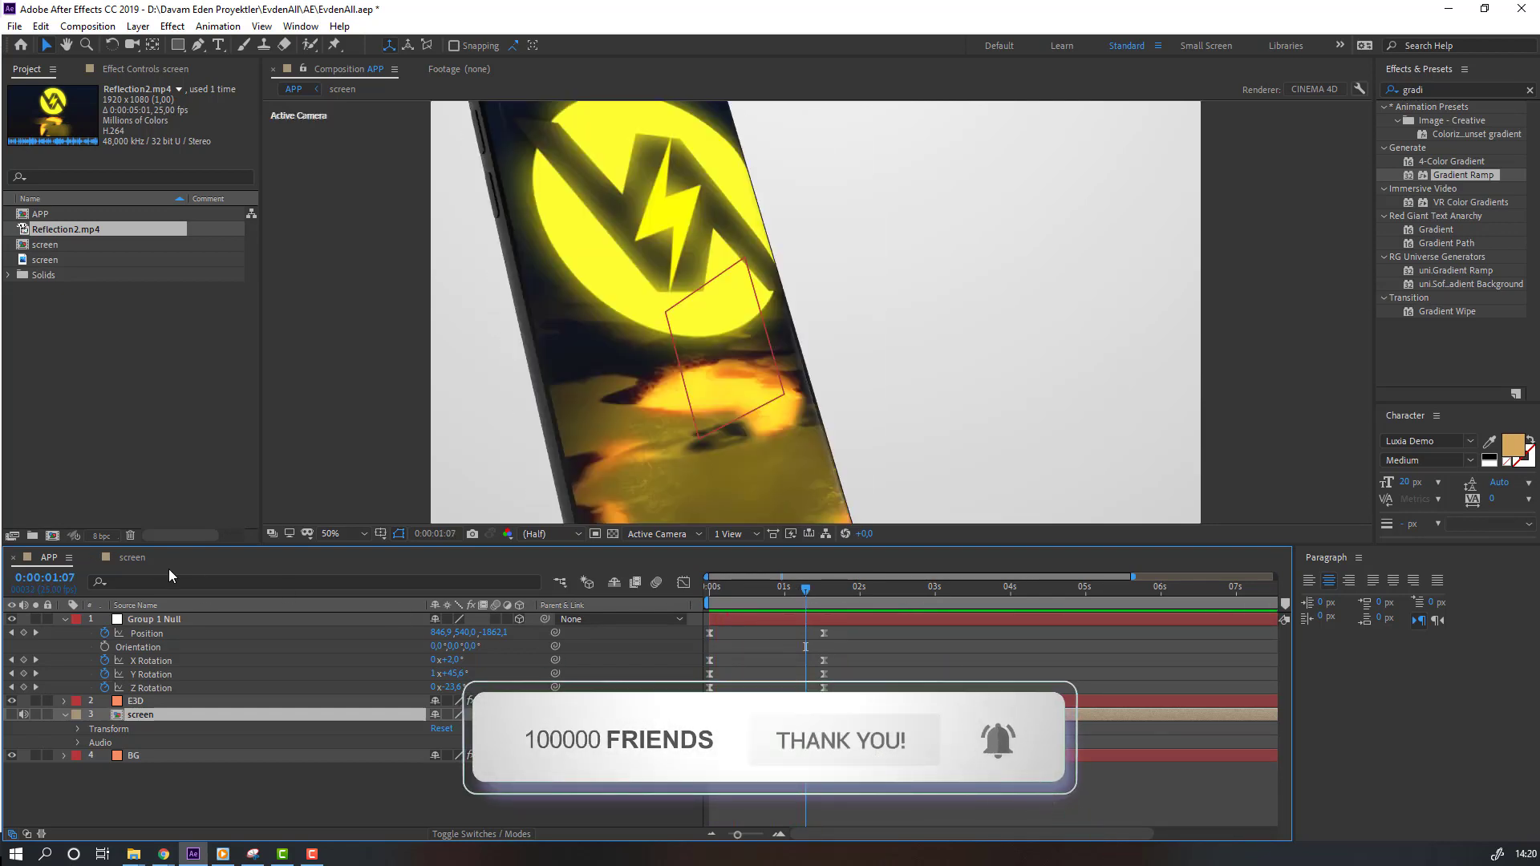